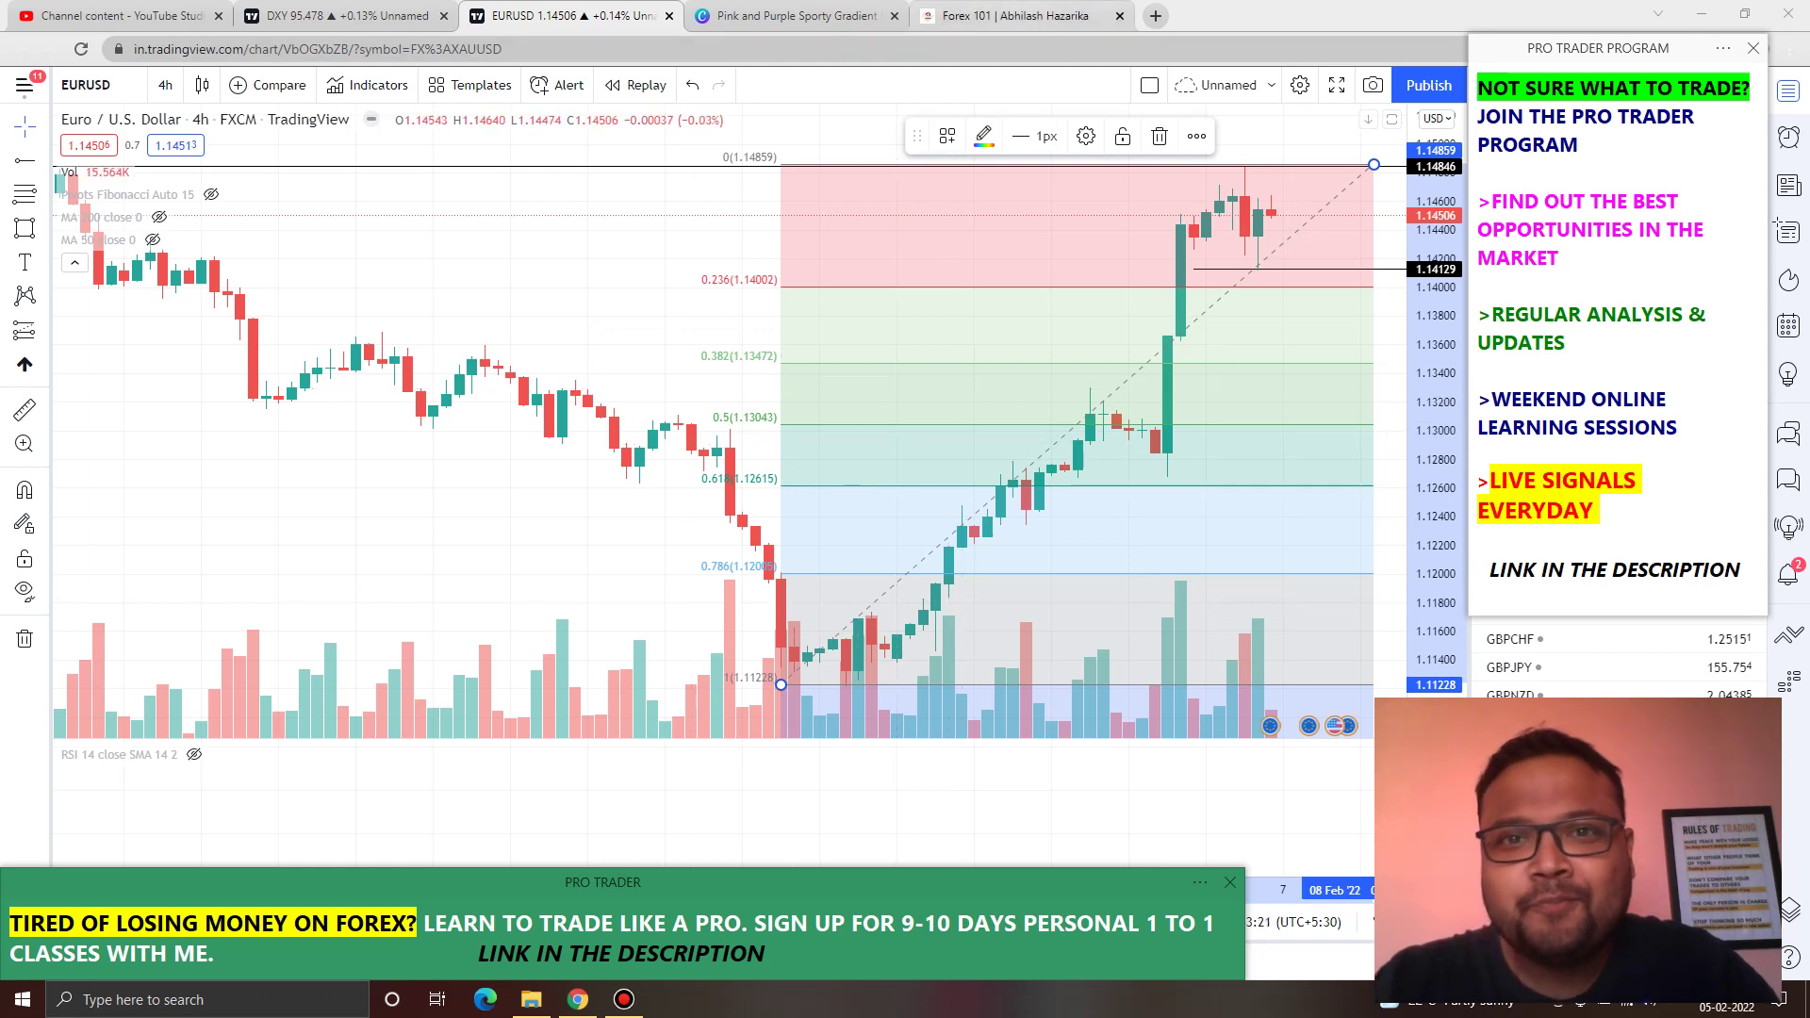
Step: Examine the economic calendar and the community sentiment for GBPUSD, USDCAD and EURUSD on the Forex 101 page, checking them against the EURUSD chart
left_click(1011, 16)
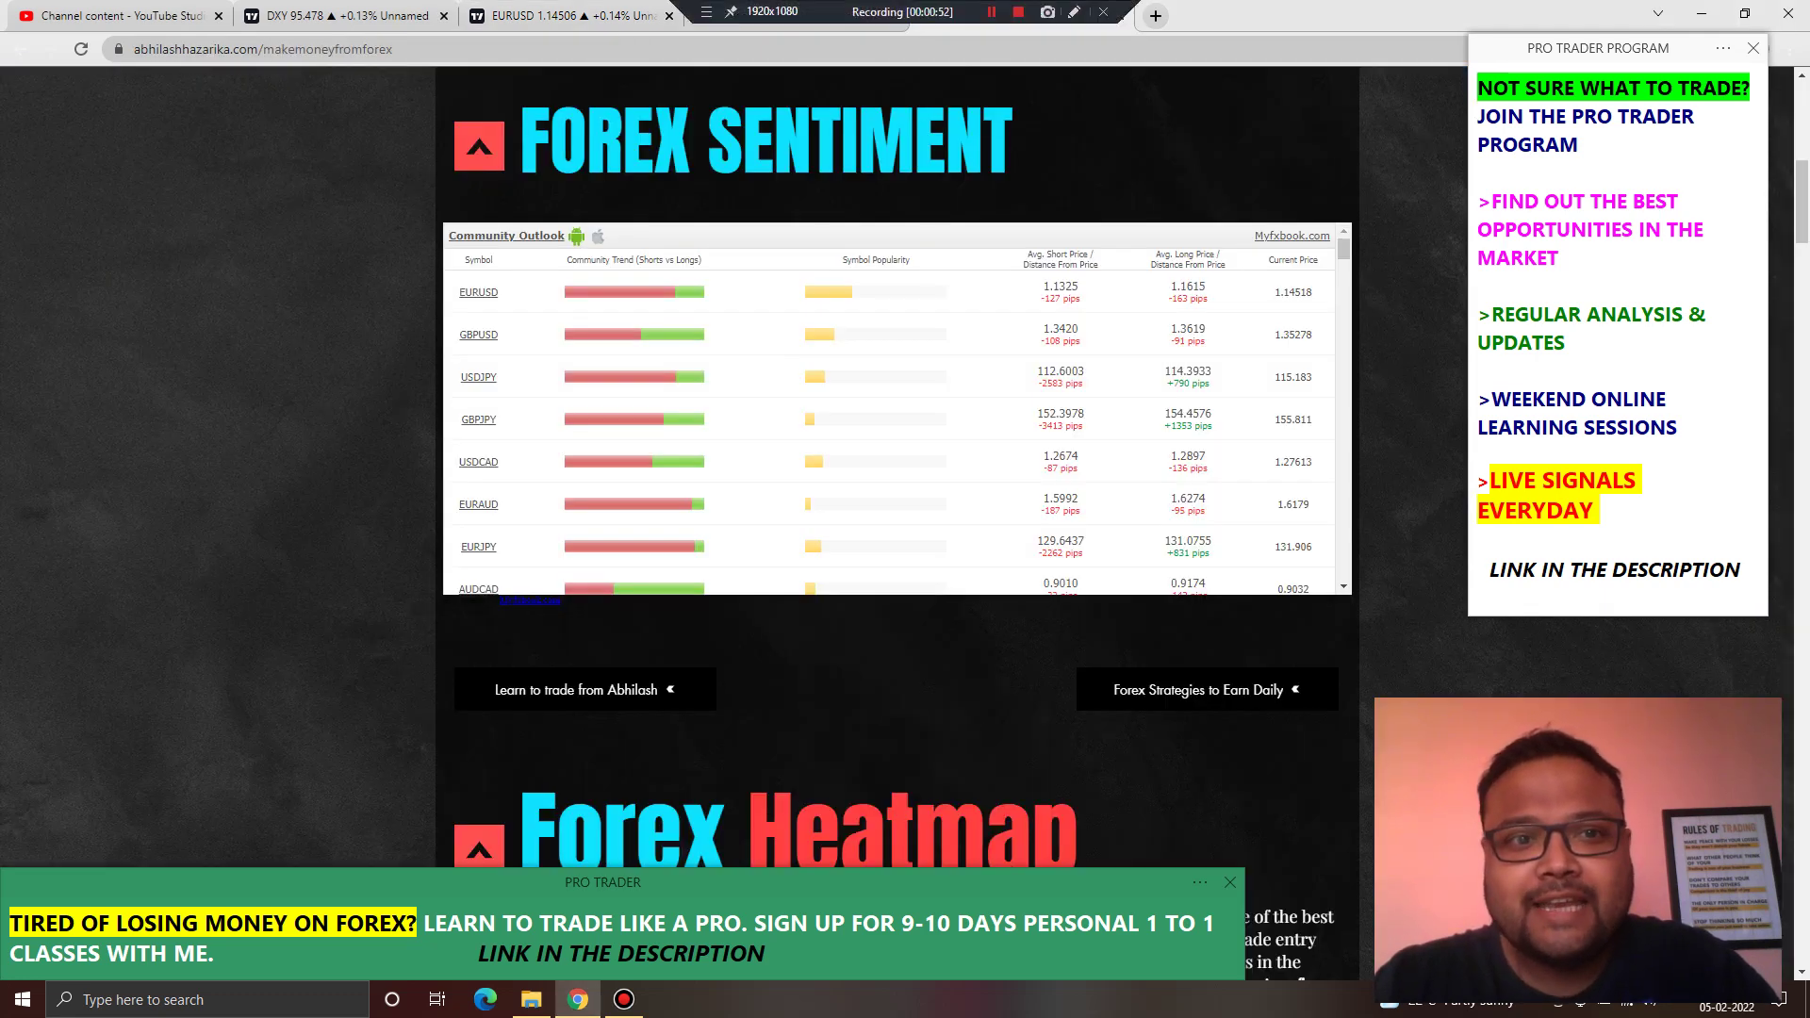
mouse_move(549, 335)
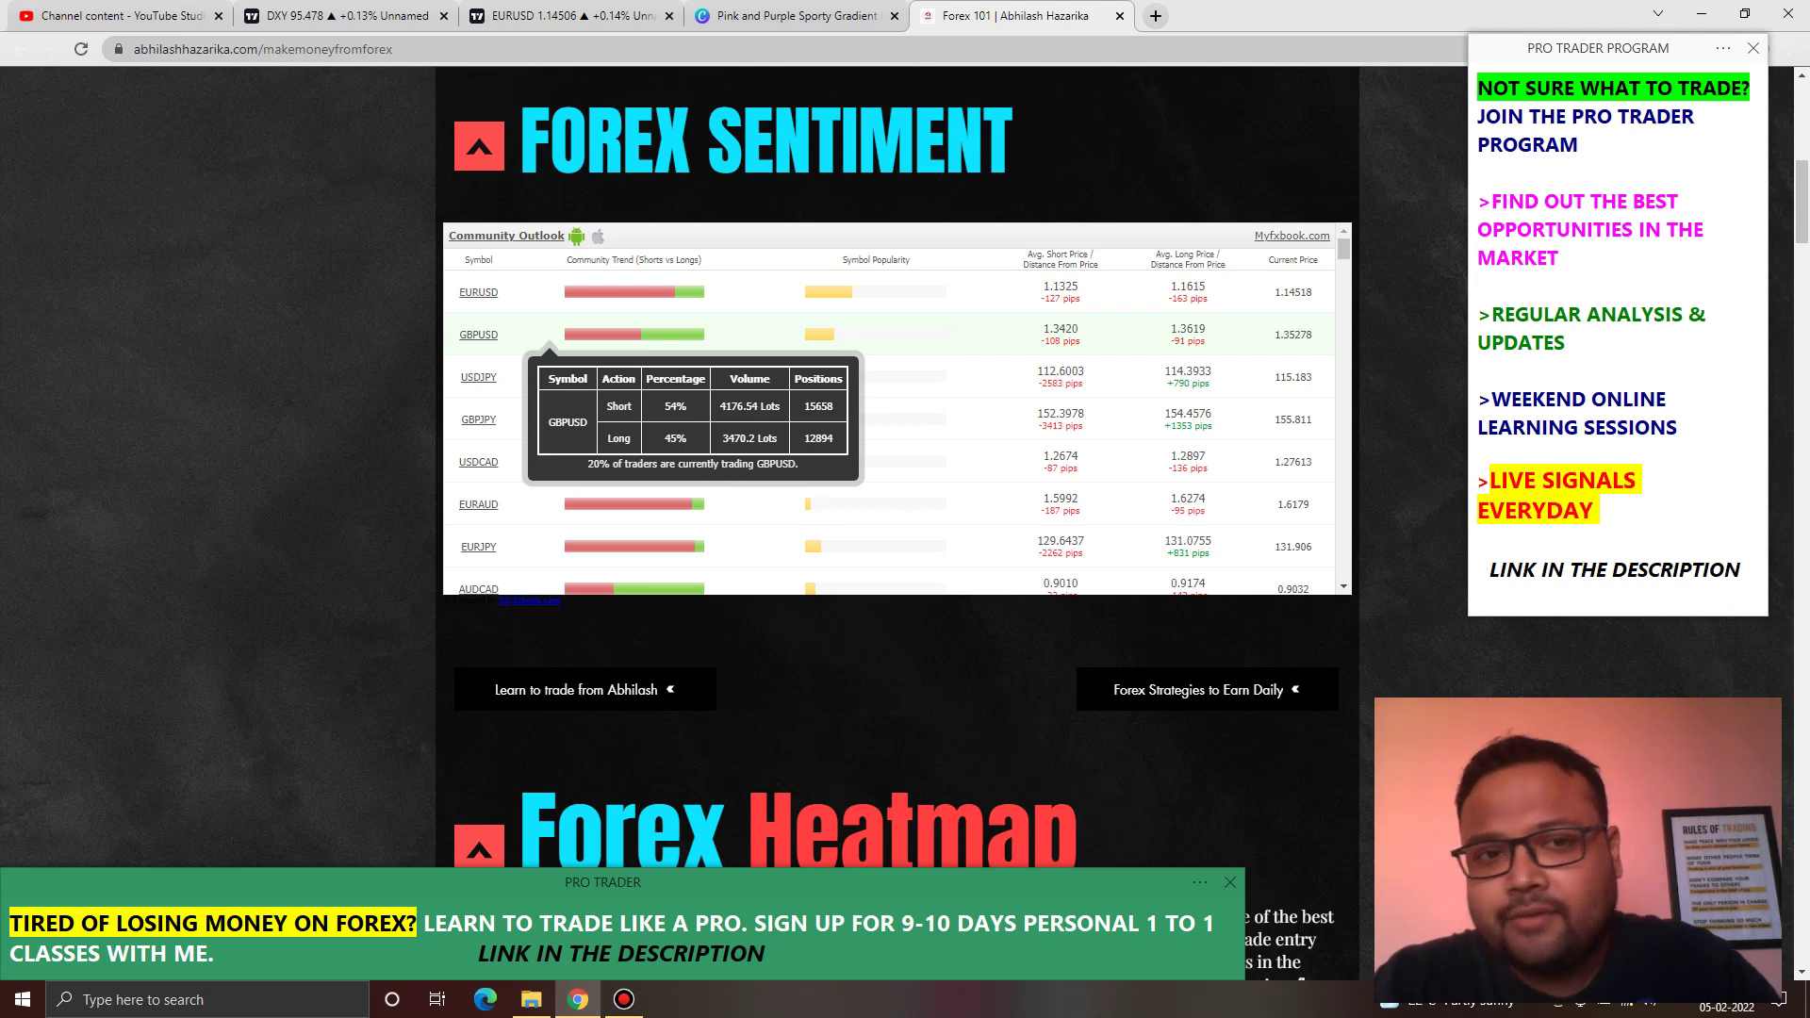
scroll(549, 335, "up", 8)
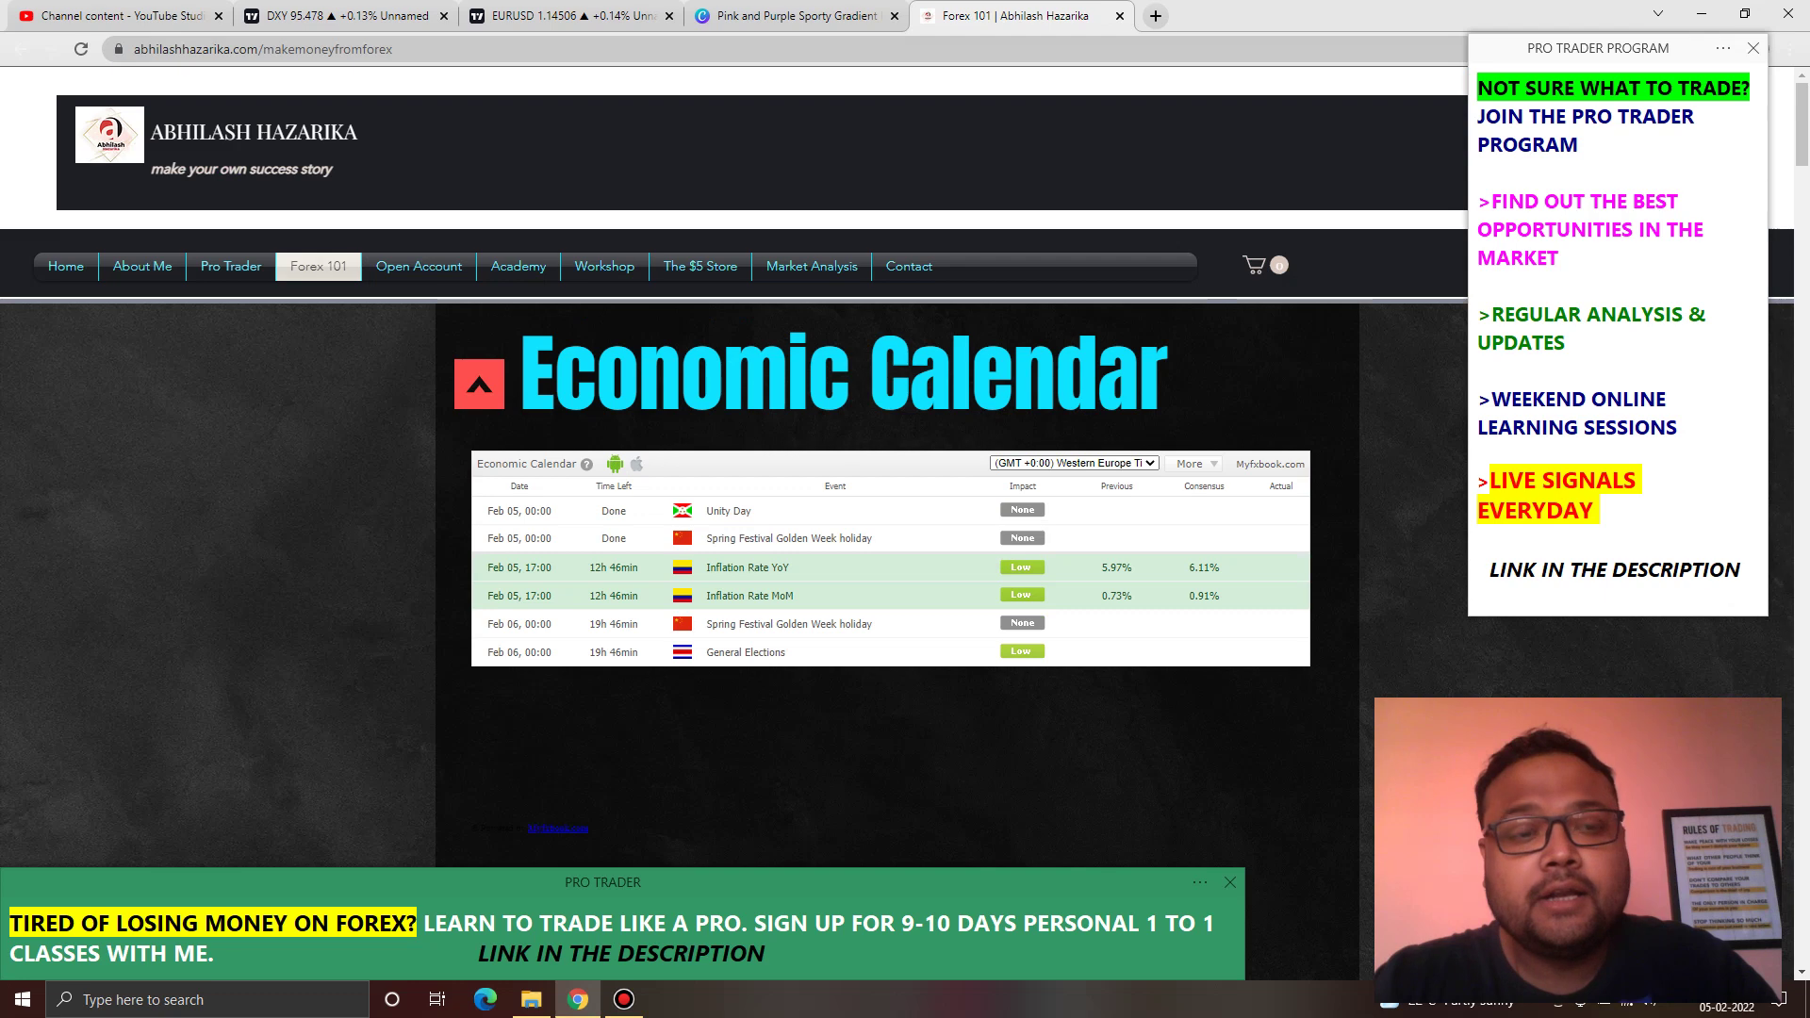
scroll(318, 266, "down", 7)
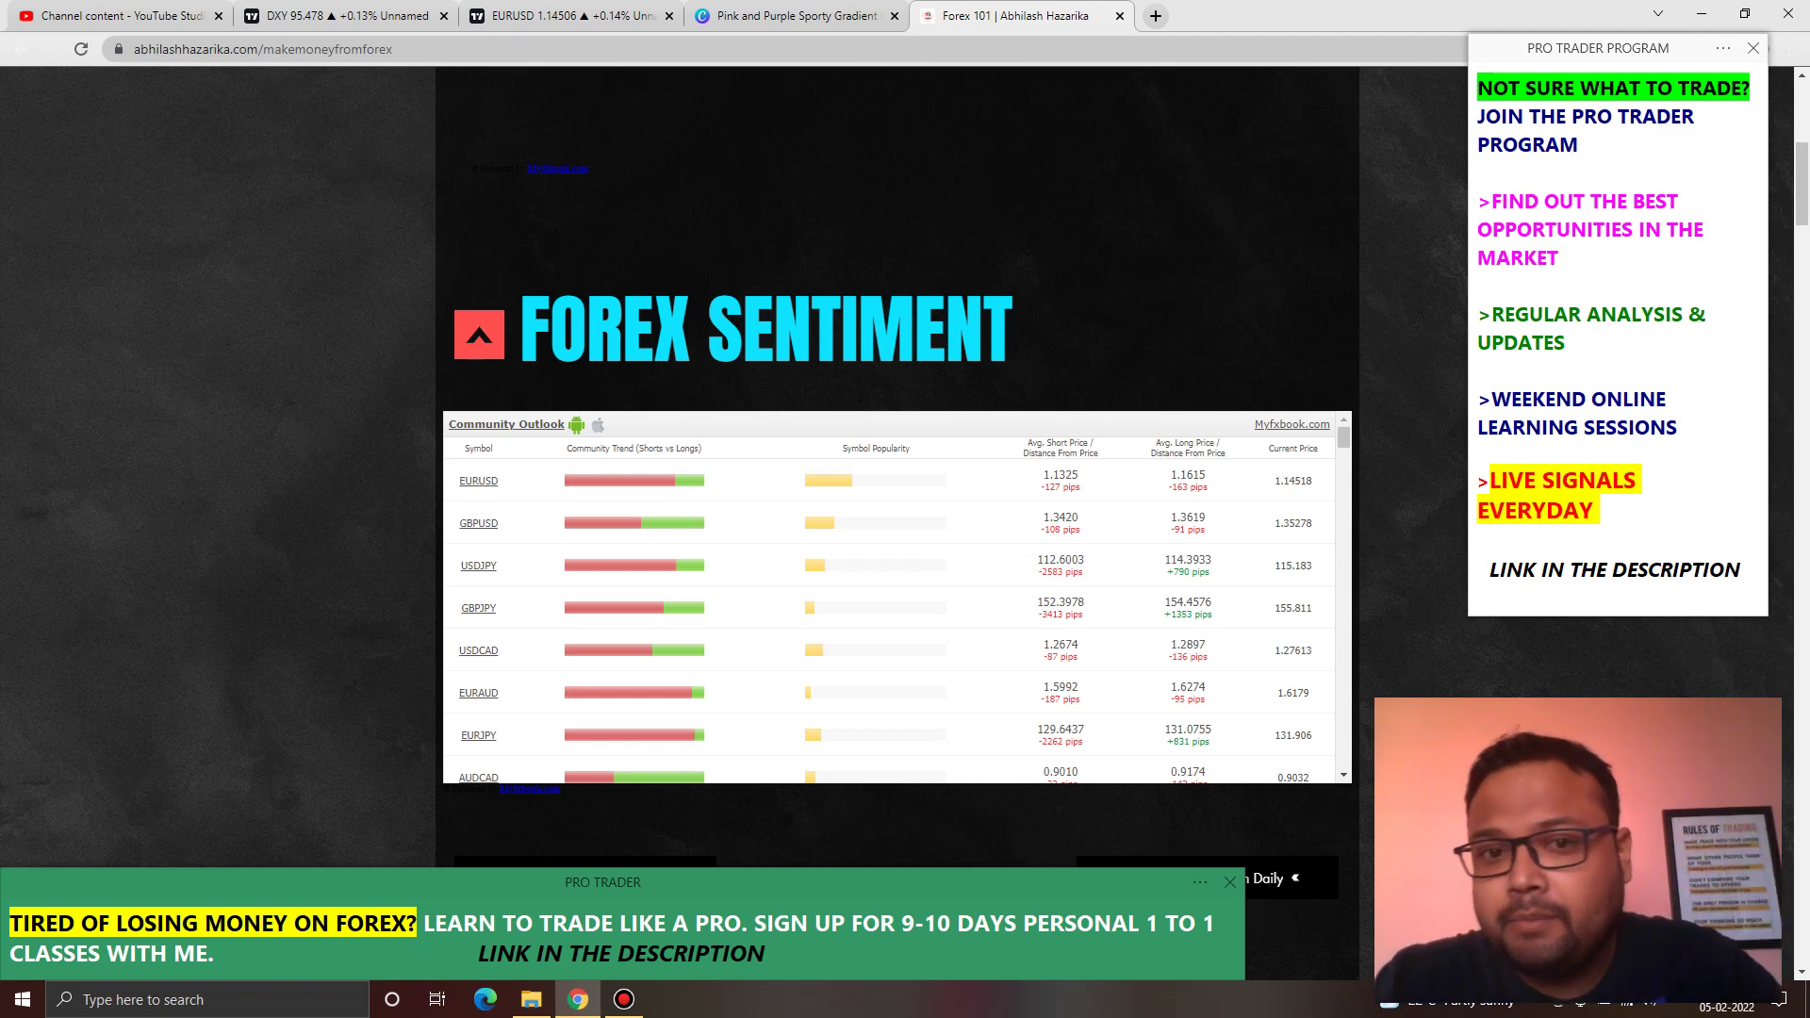
mouse_move(684, 651)
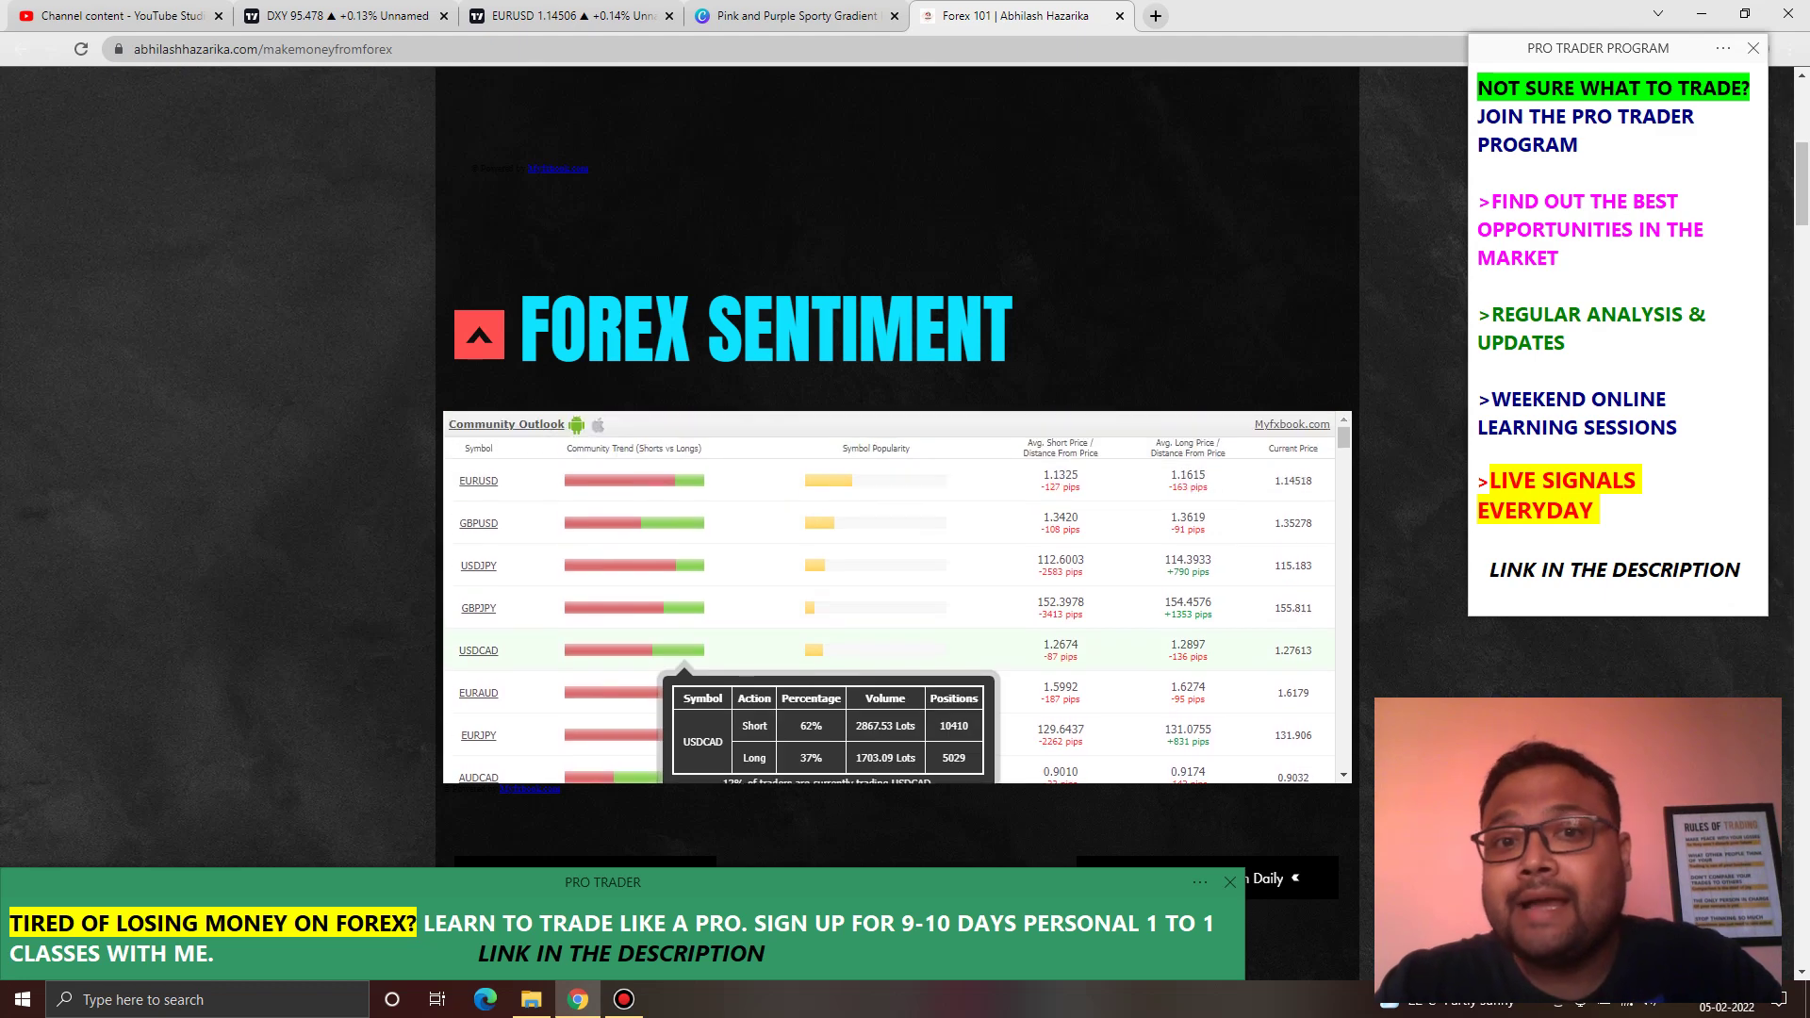
scroll(683, 651, "up", 2)
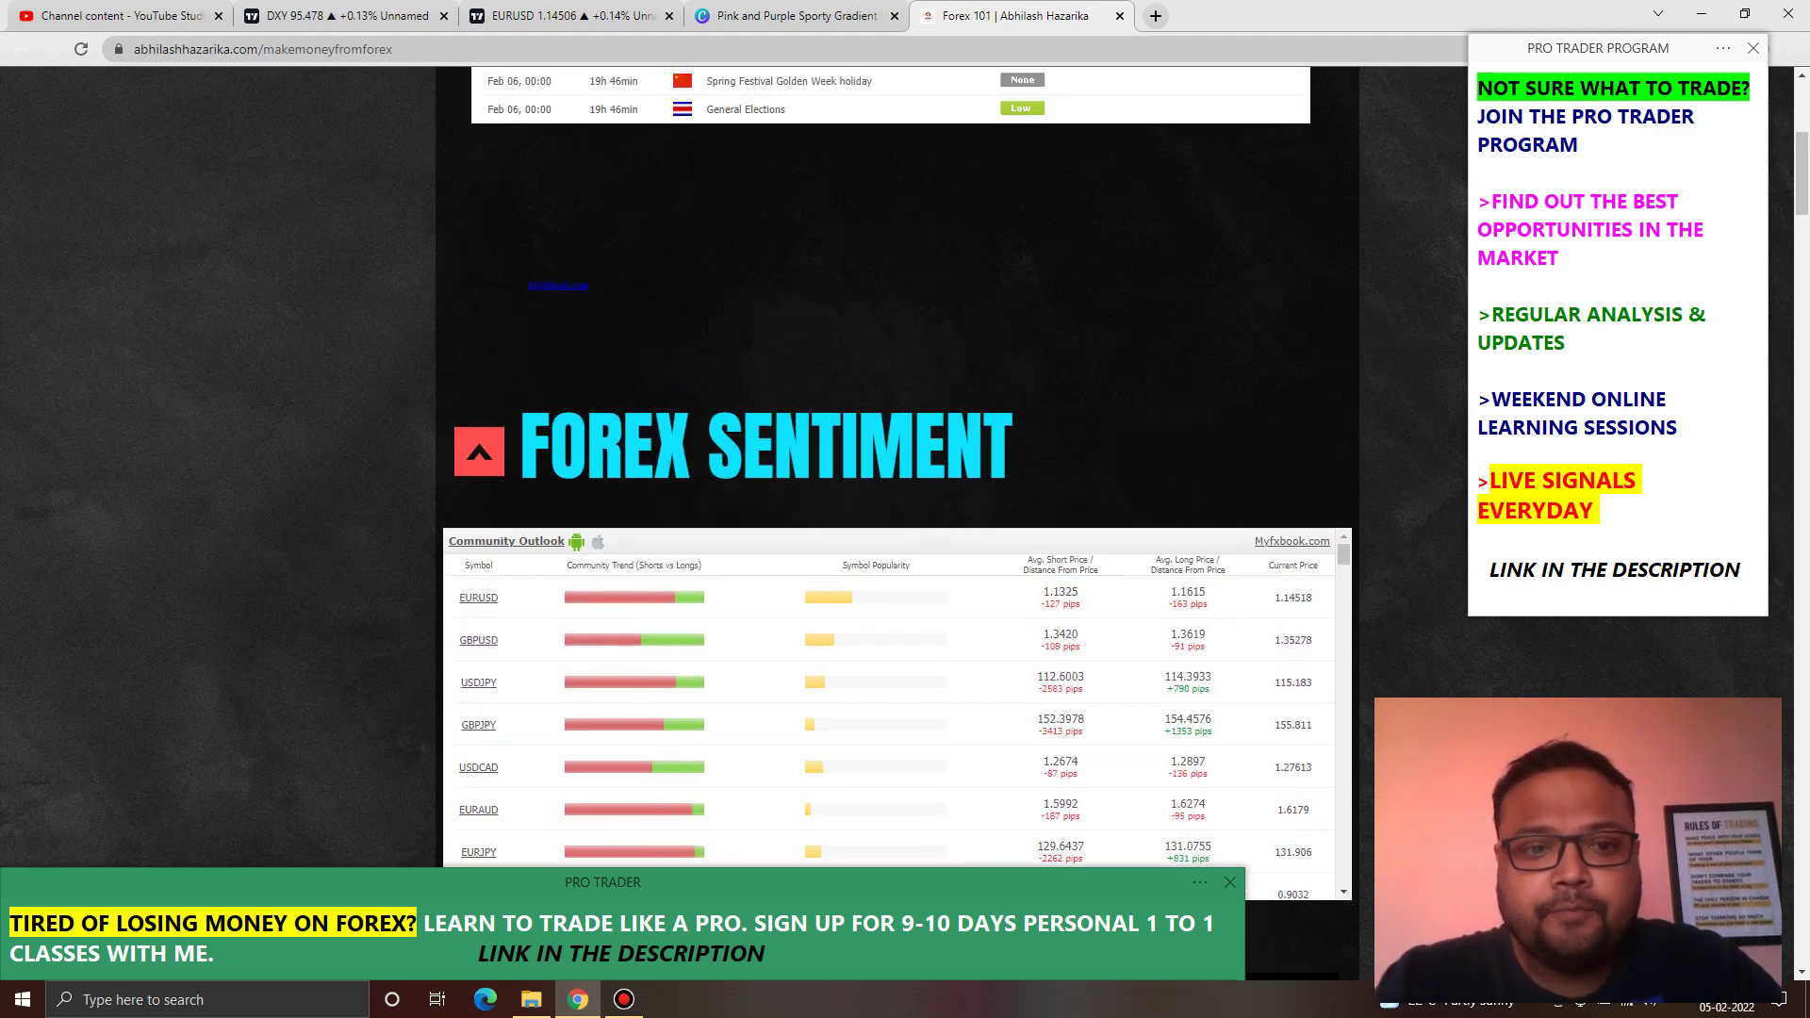
scroll(614, 577, "down", 2)
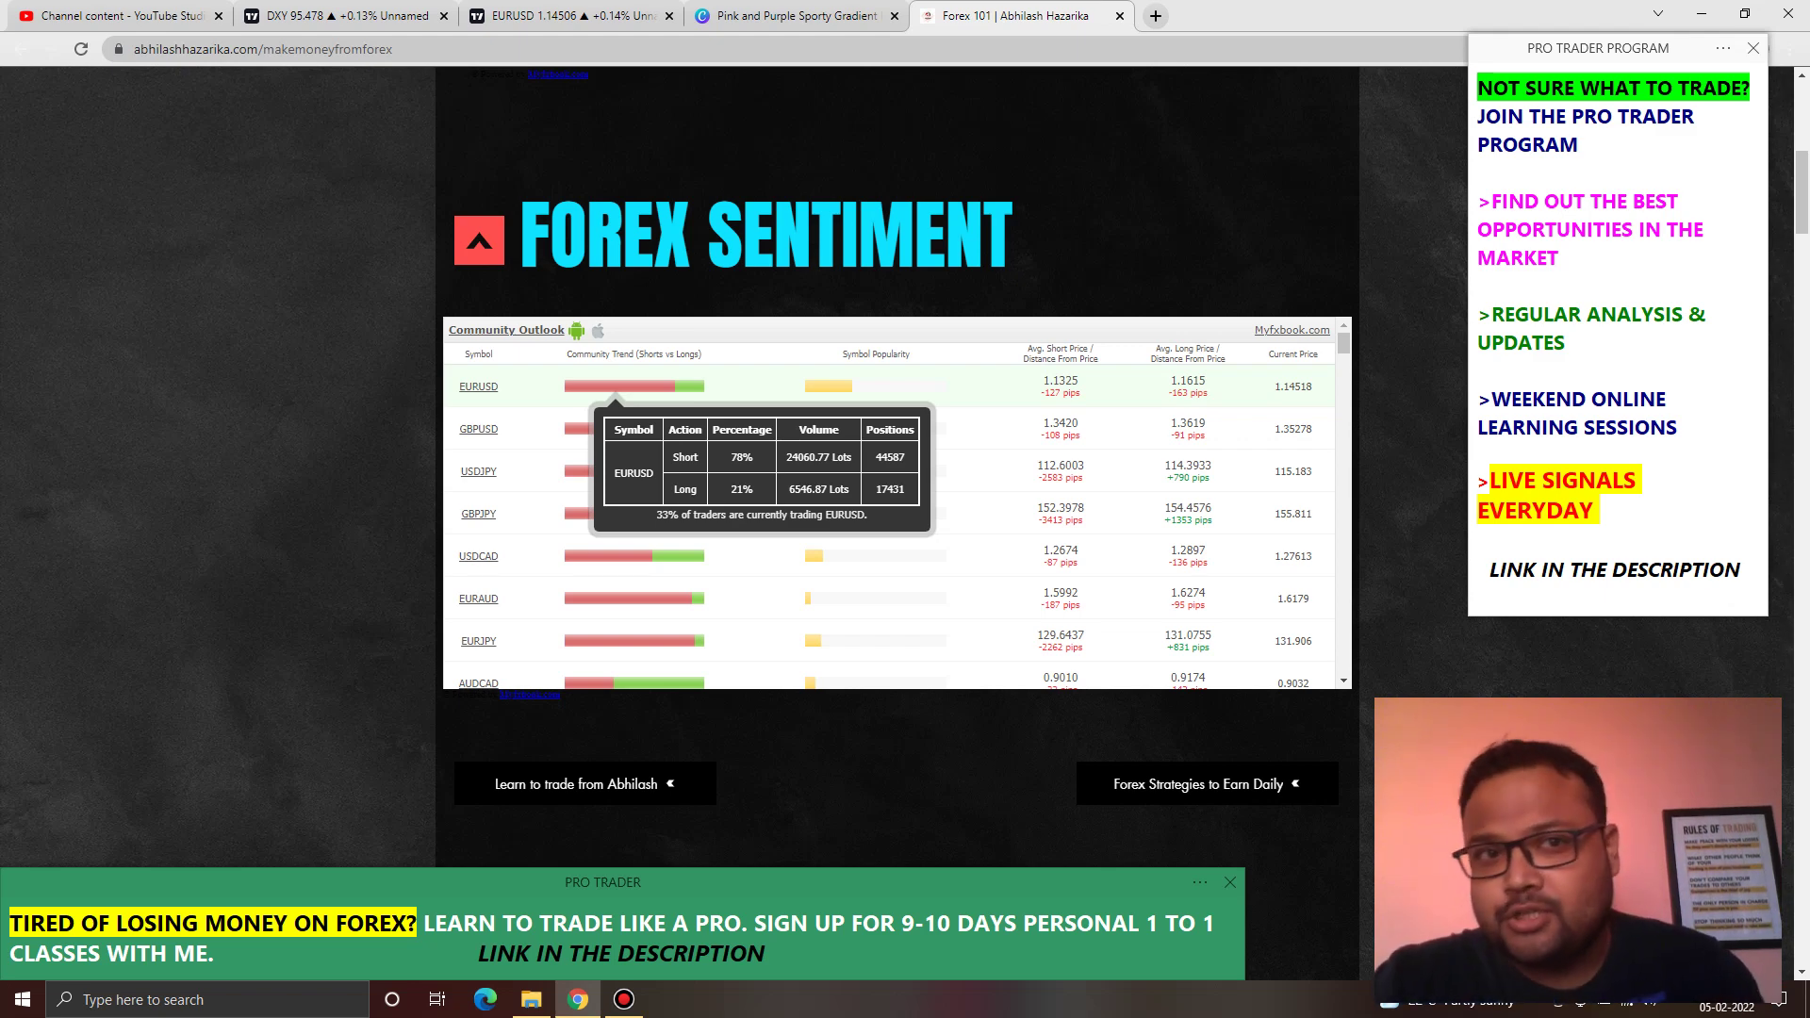
key("ctrl+3")
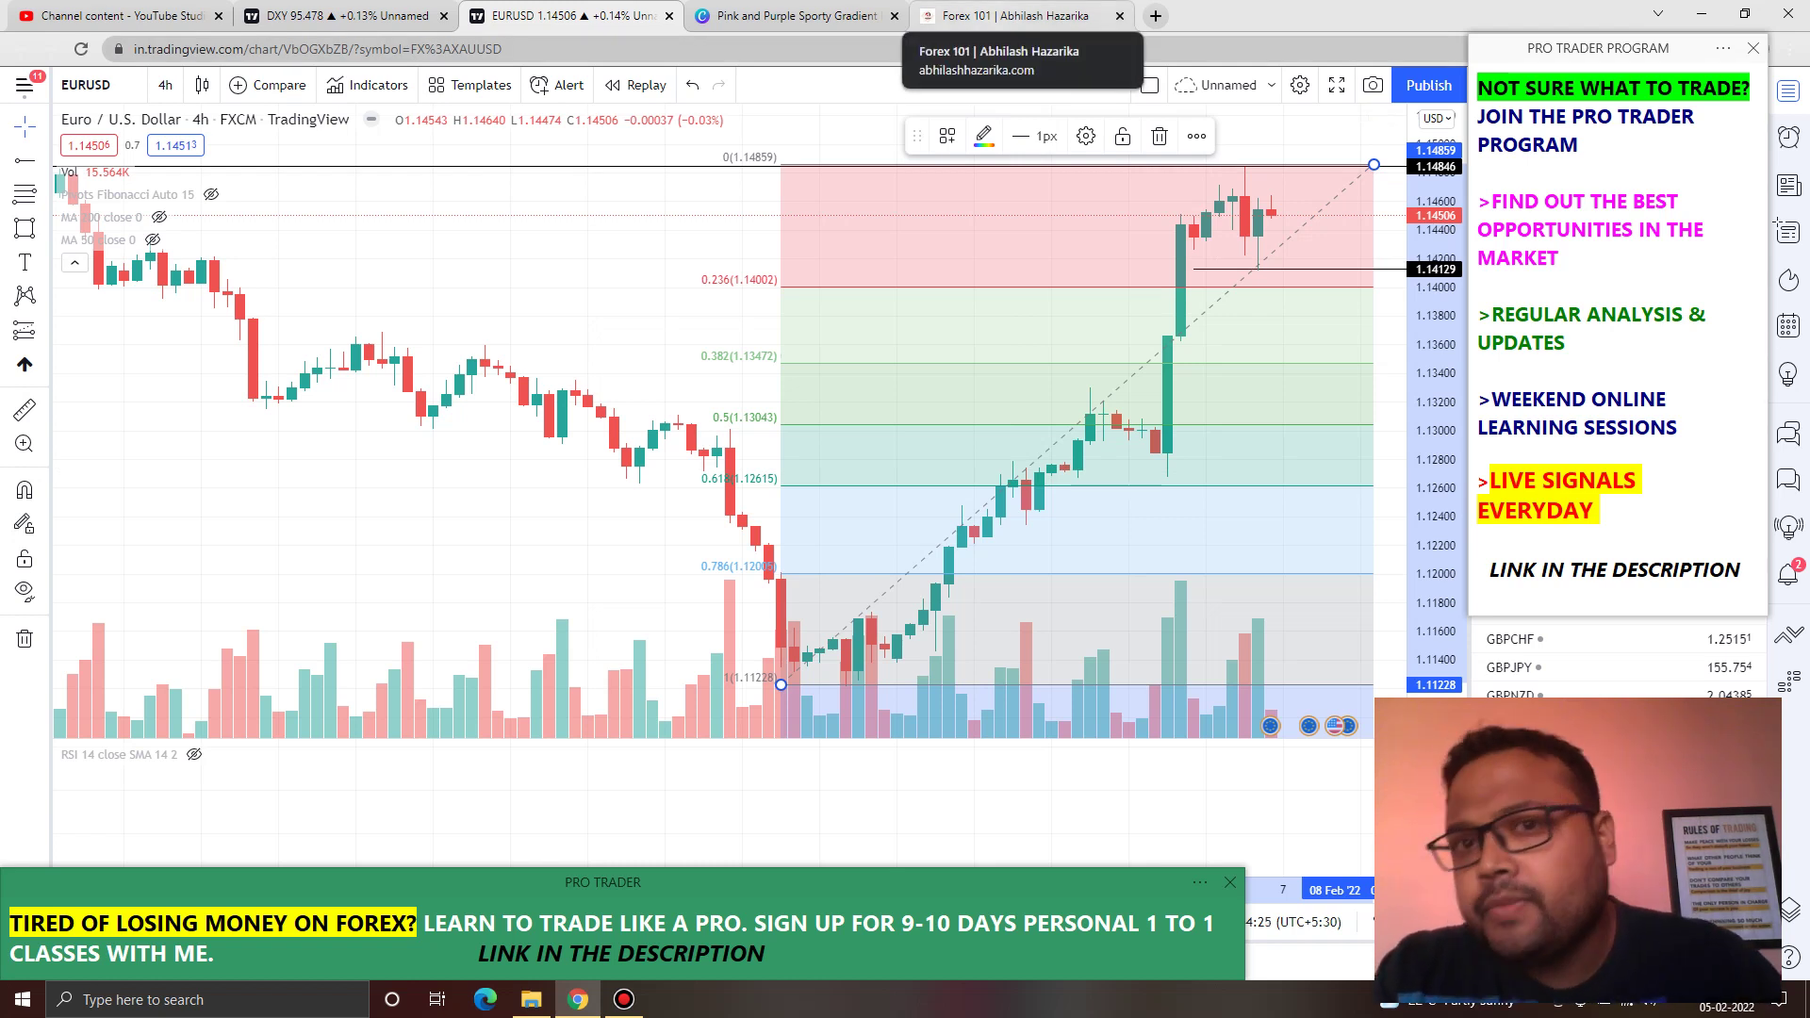
left_click(999, 16)
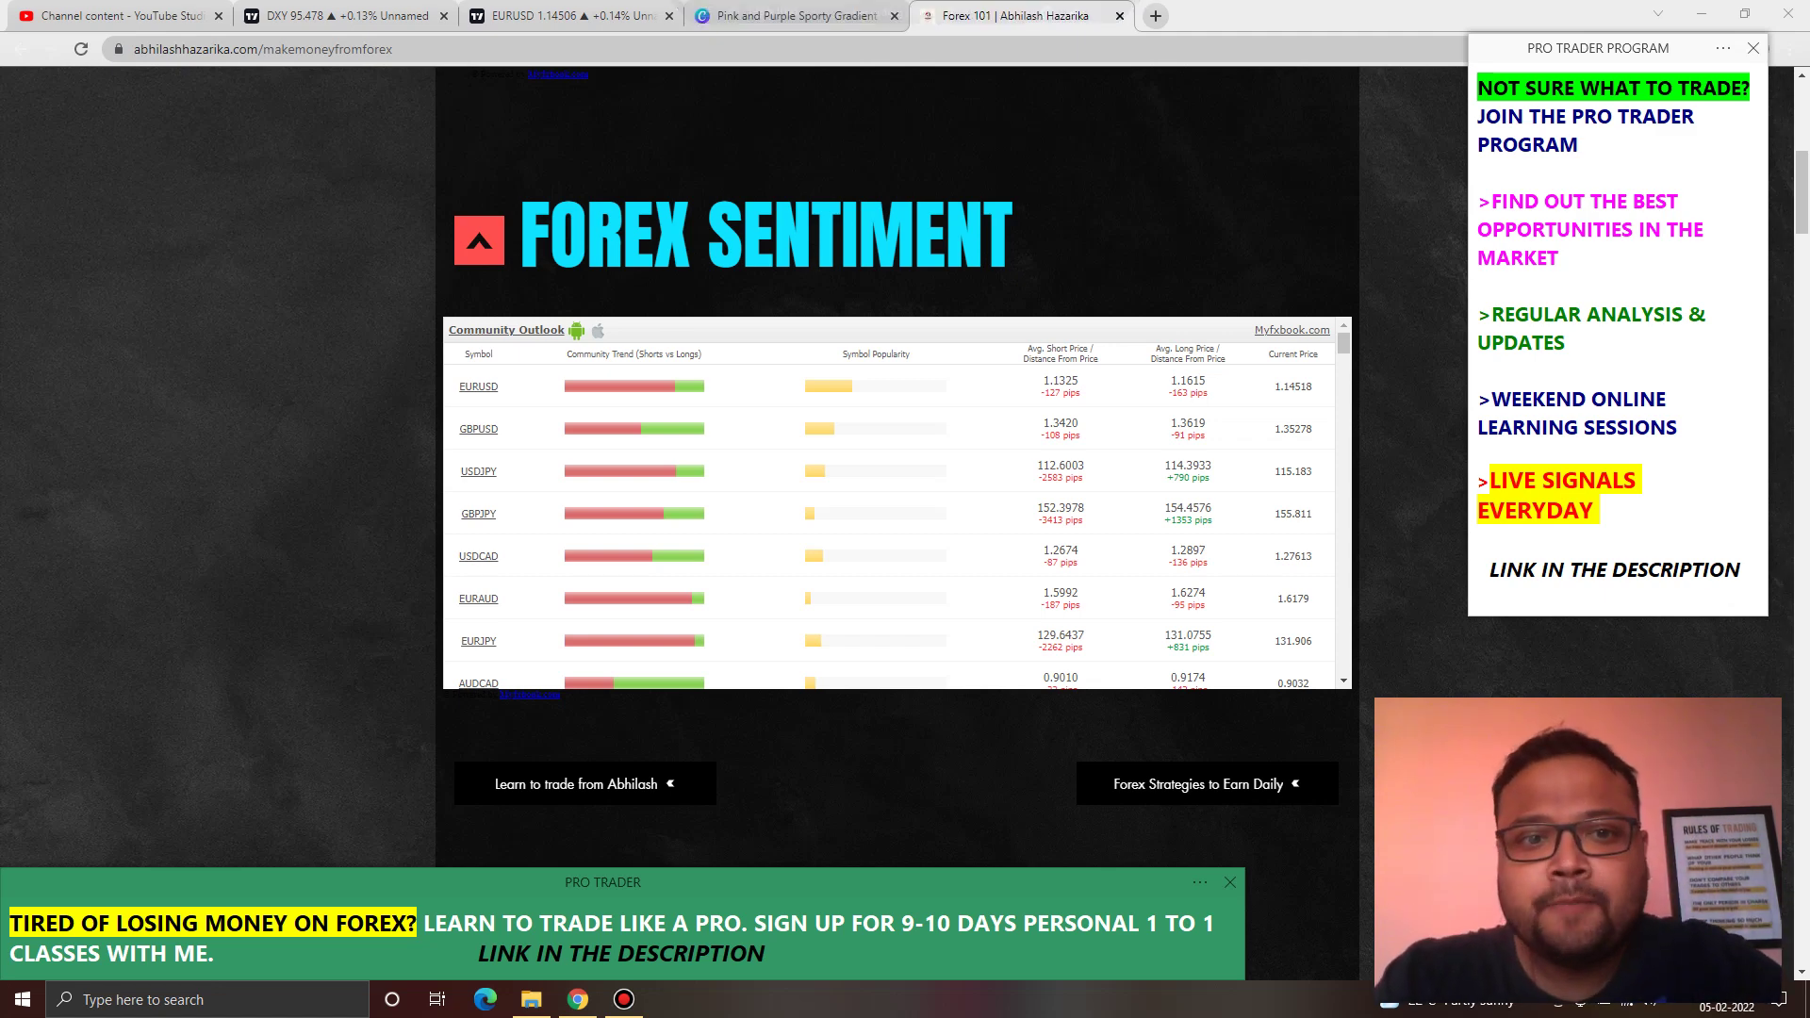
Step: Sketch a stepped decline with a downward arrowhead and a rebound curve over the falling section of the EURUSD chart, and clear the annotations
left_click(570, 16)
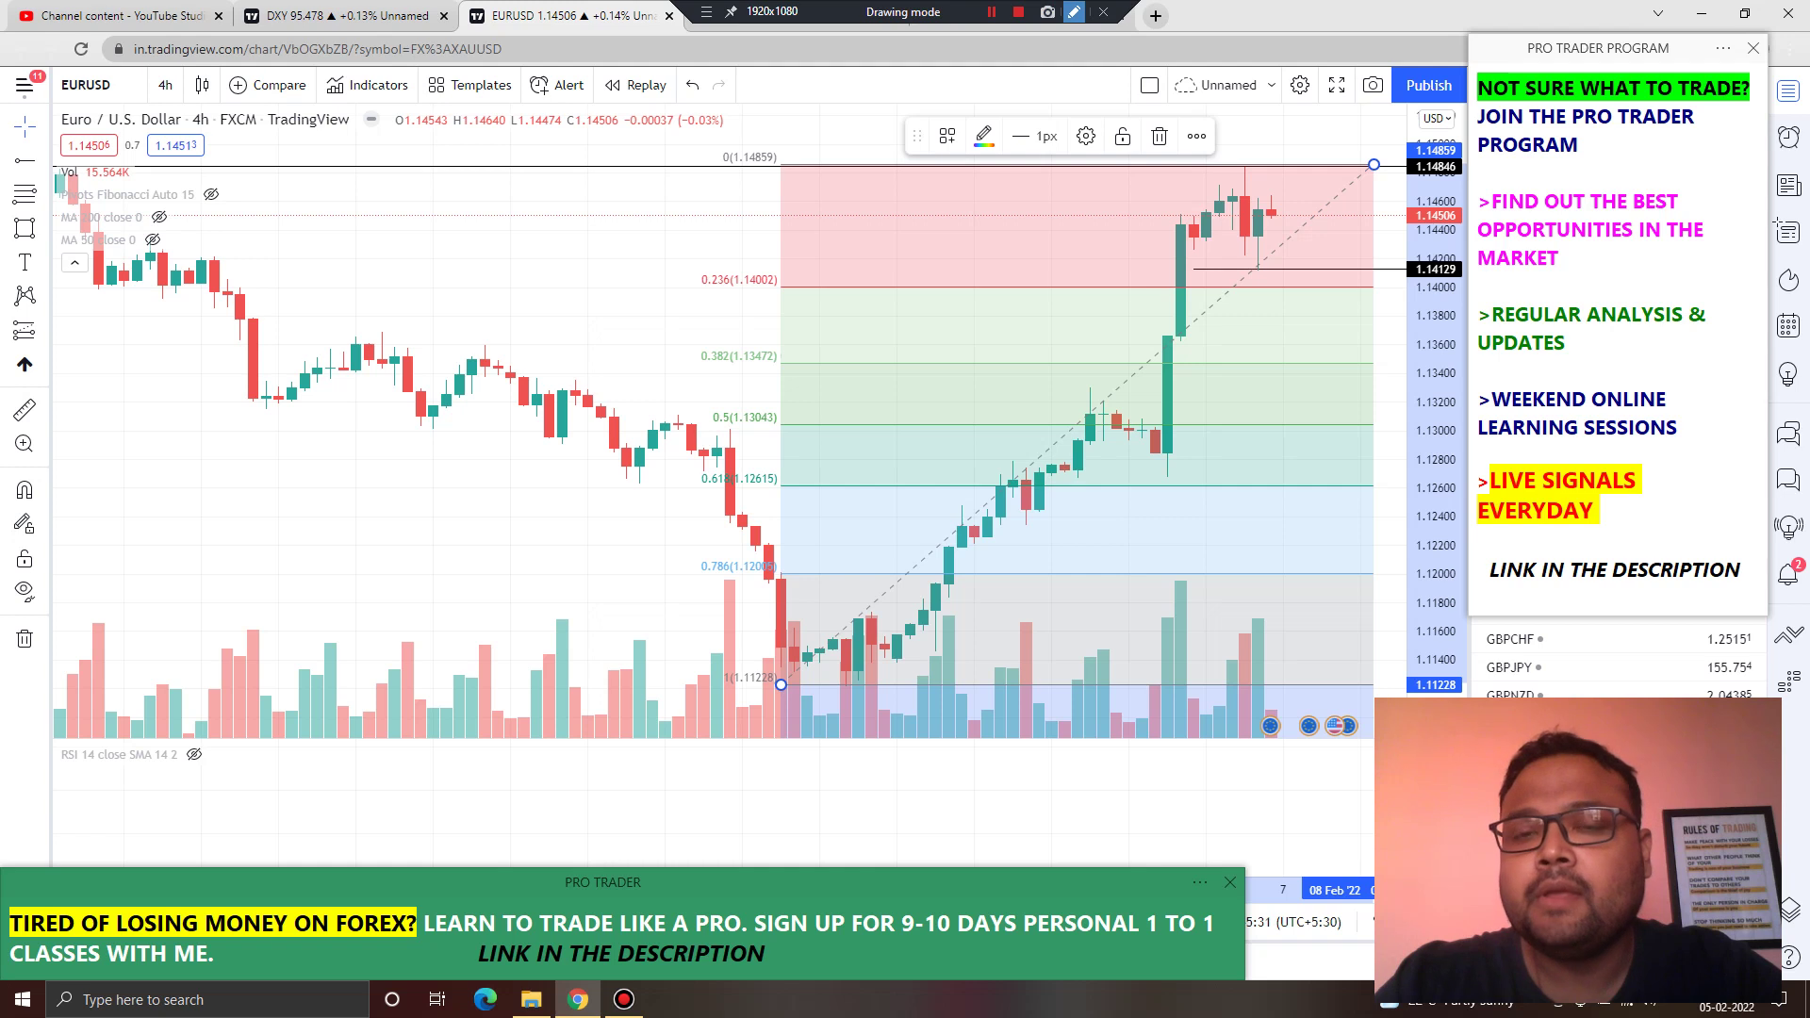
left_click(1074, 12)
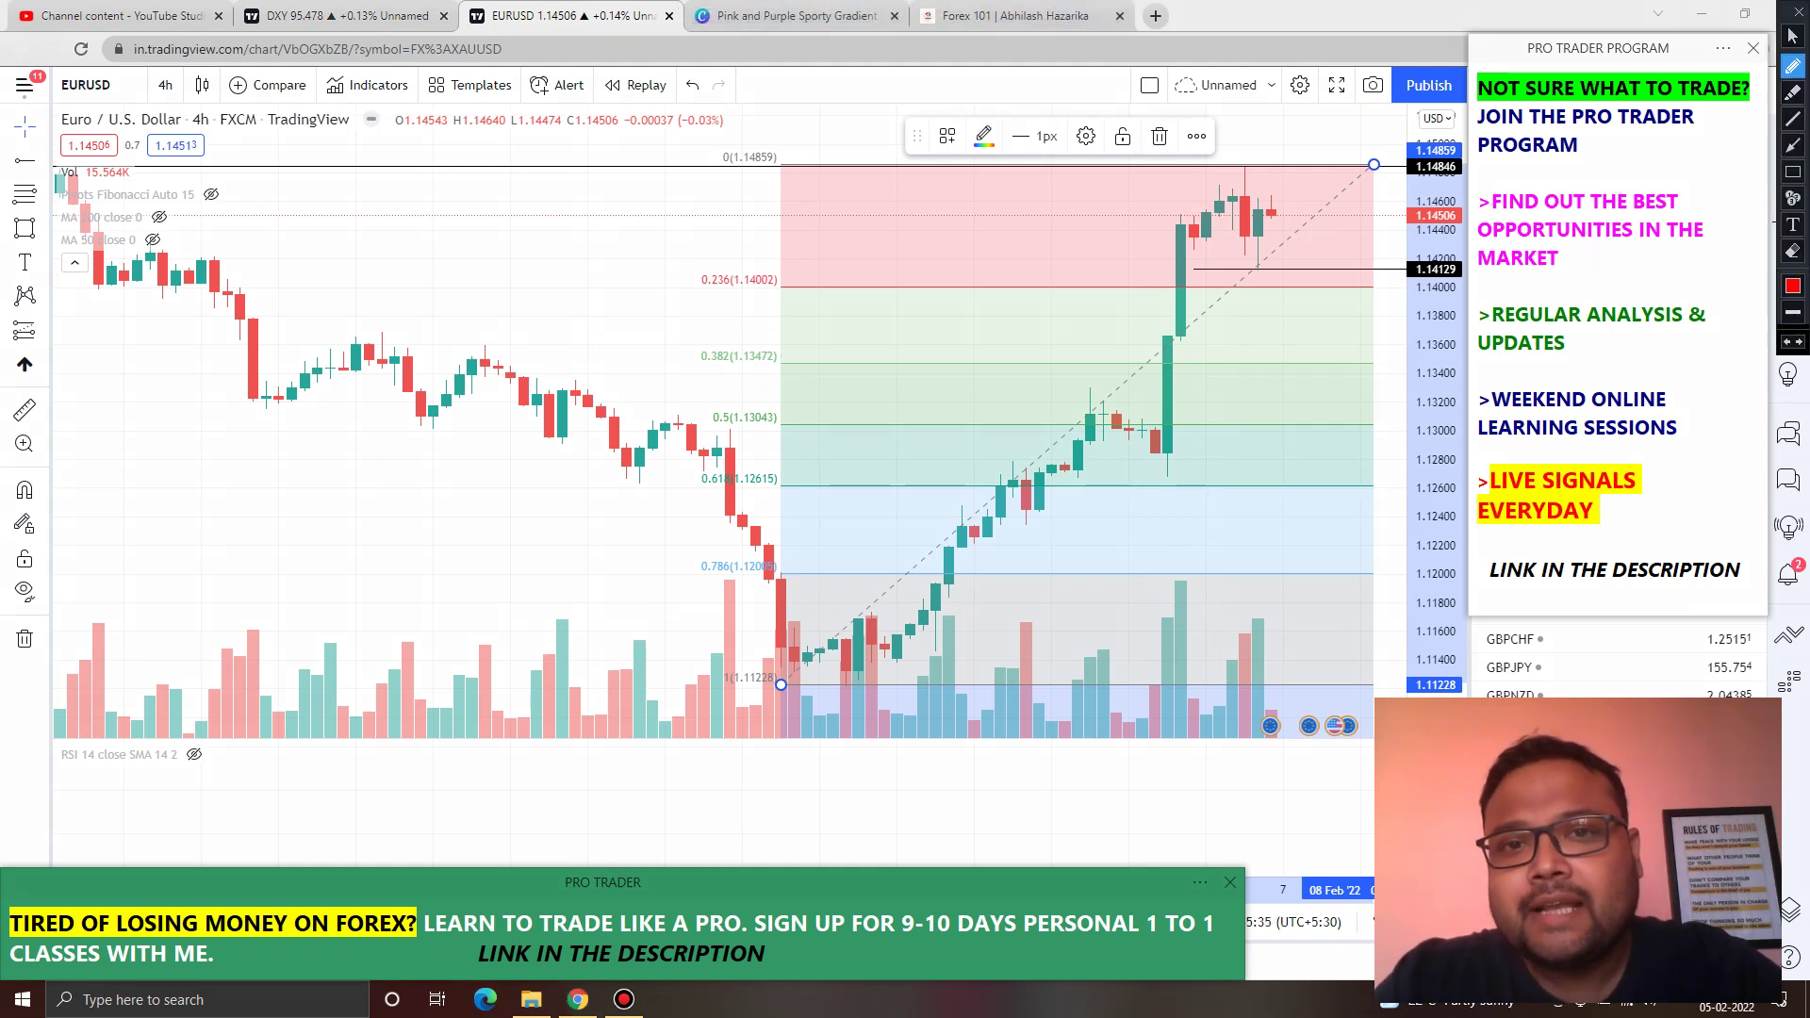
mouse_move(361, 240)
left_mouse_down()
mouse_move(433, 283)
mouse_move(530, 490)
left_mouse_up()
mouse_move(412, 444)
left_mouse_down()
mouse_move(561, 557)
mouse_move(606, 451)
left_mouse_up()
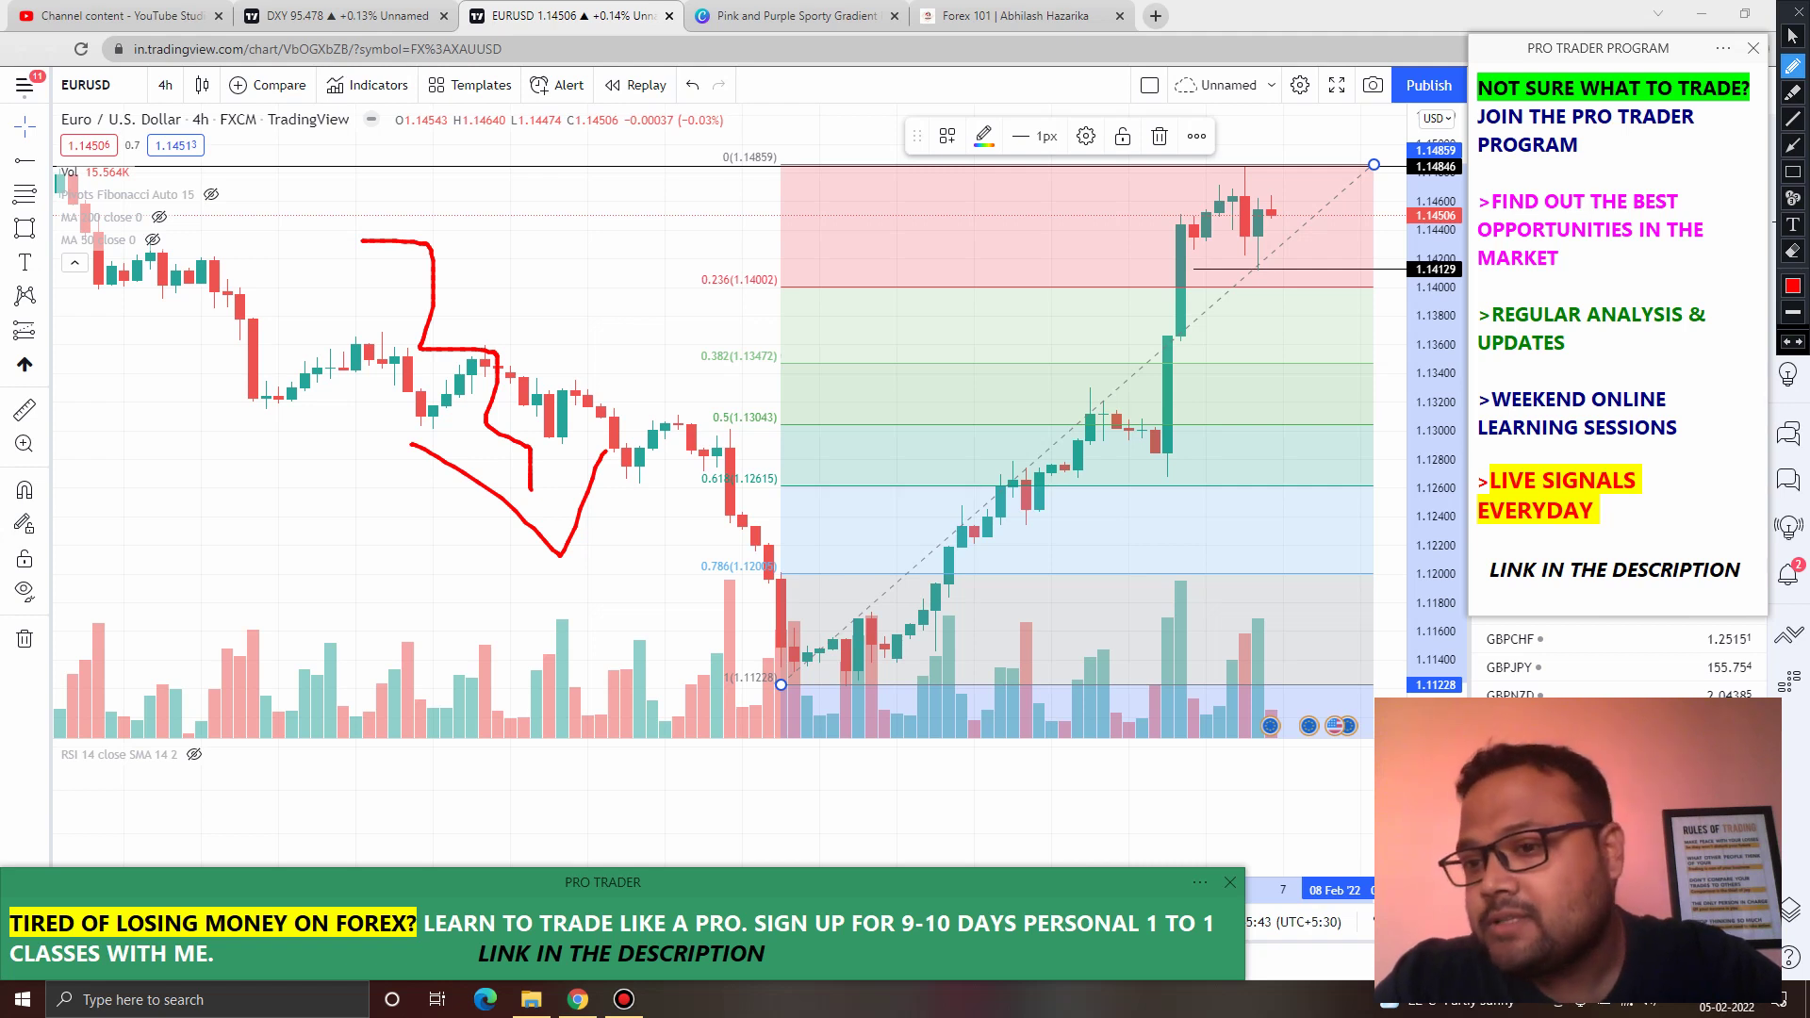
mouse_move(573, 562)
left_mouse_down()
mouse_move(692, 459)
mouse_move(794, 482)
left_mouse_up()
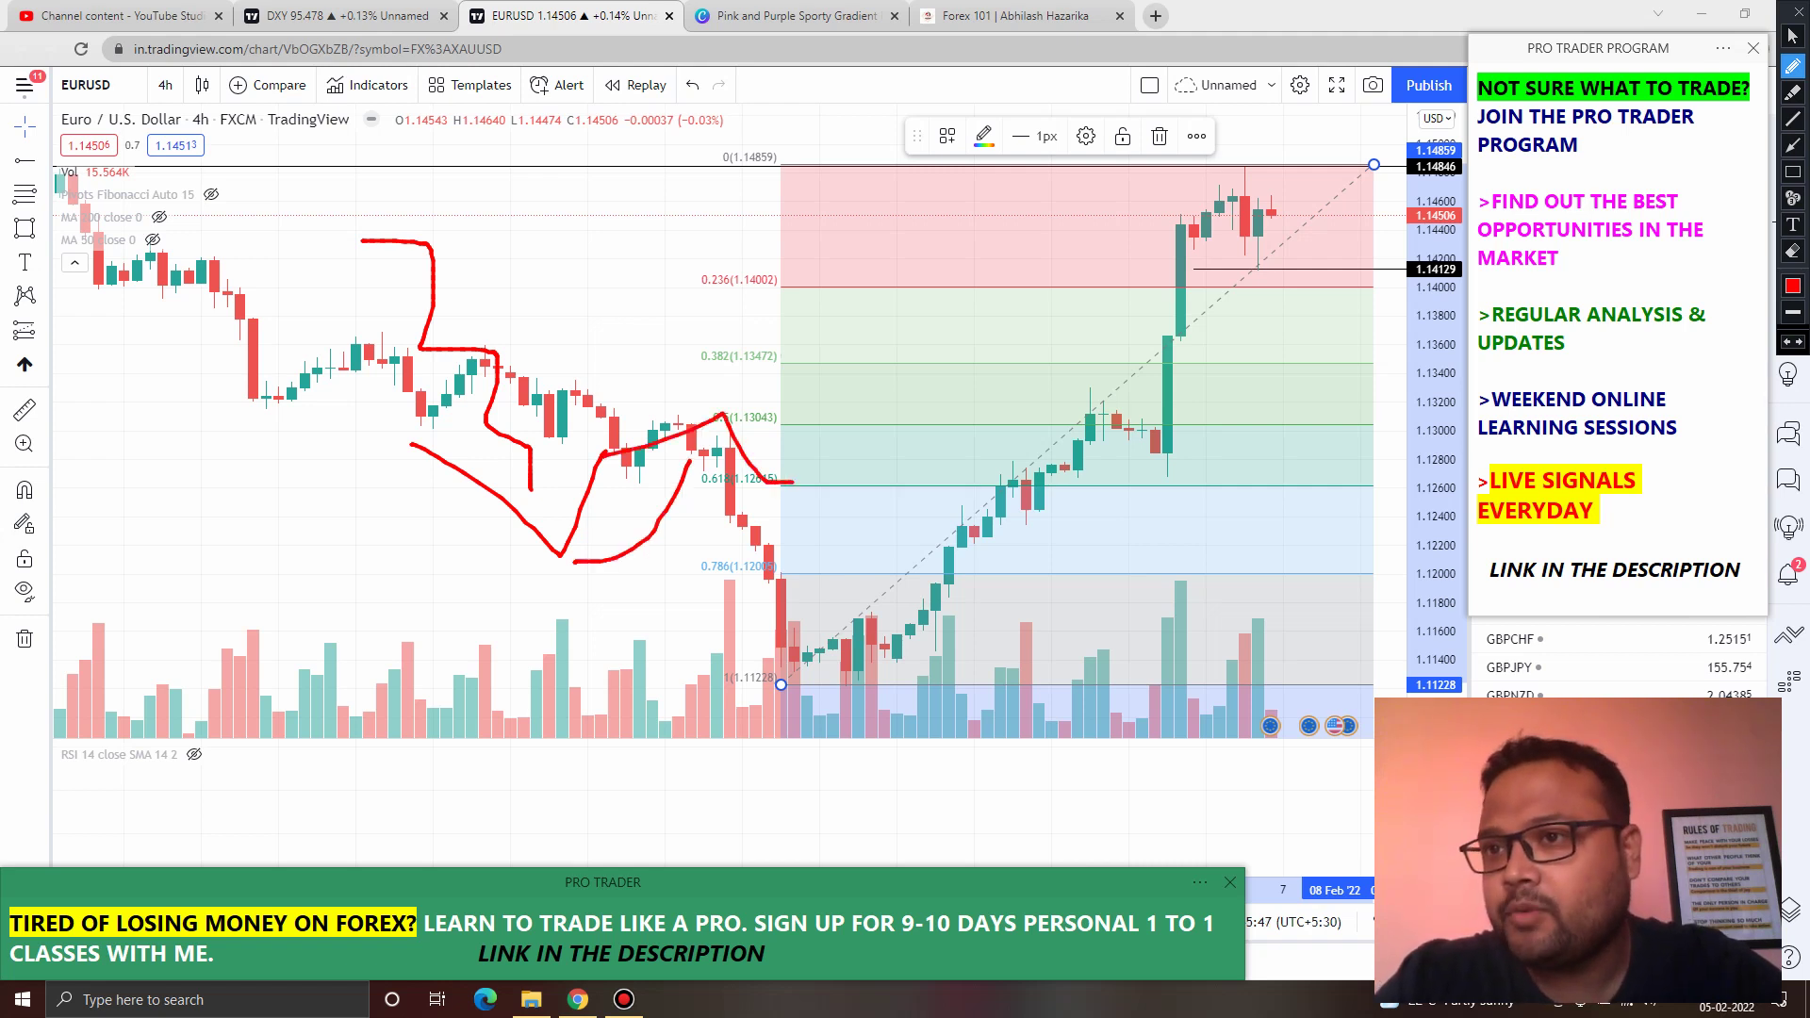
key("Escape")
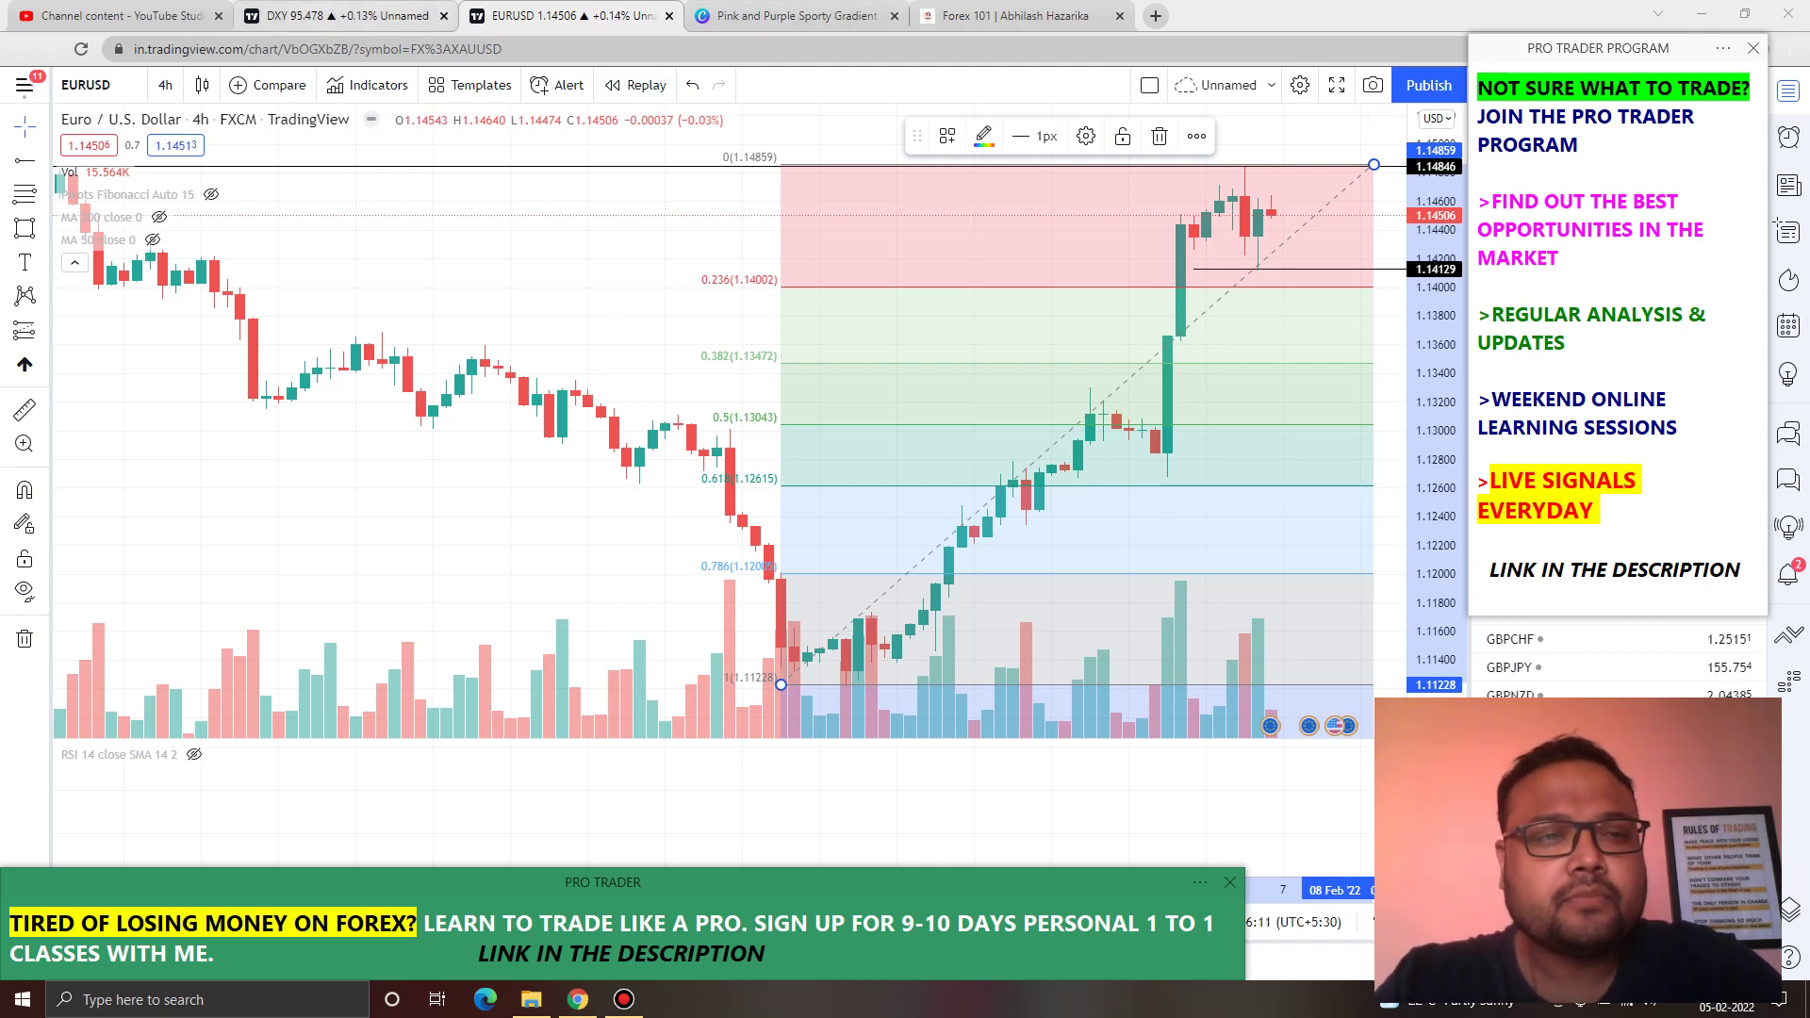
Step: On the DXY daily chart, trace the swings above the rising trendline, circle the latest trendline touch and draw an upward arrow from it
key("ctrl+shift+Tab")
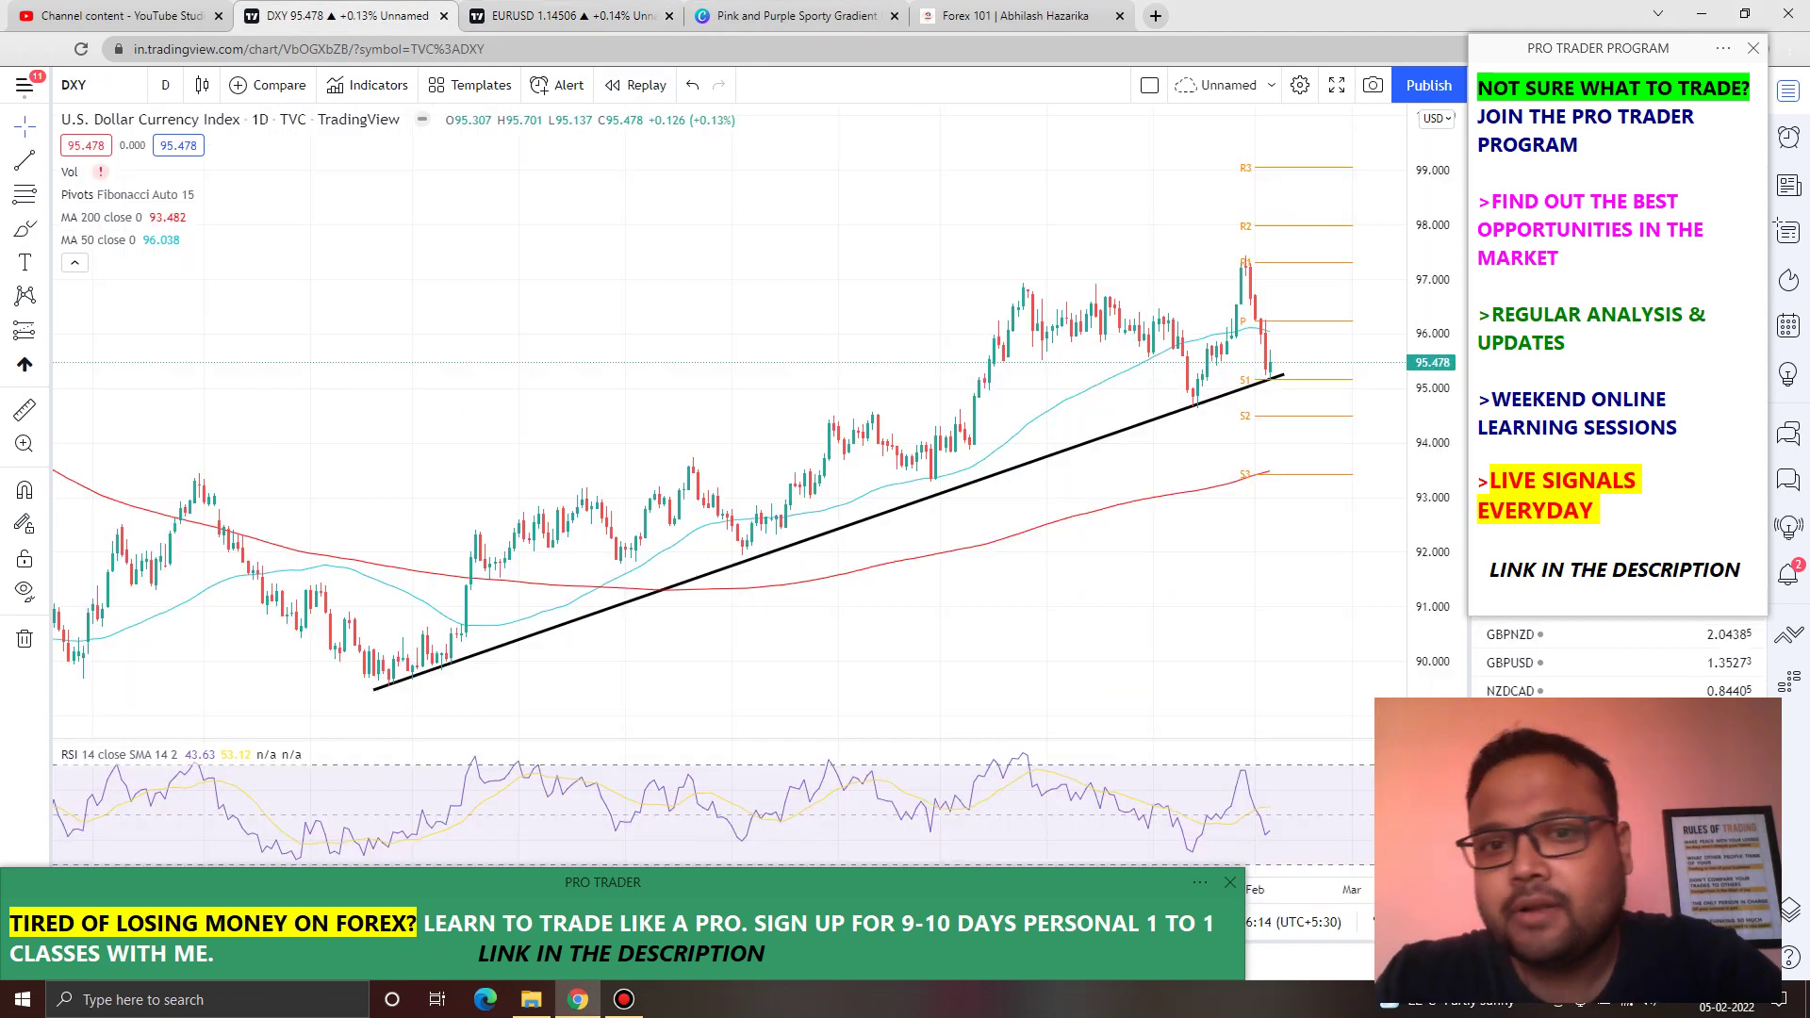
scroll(616, 245, "up", 3)
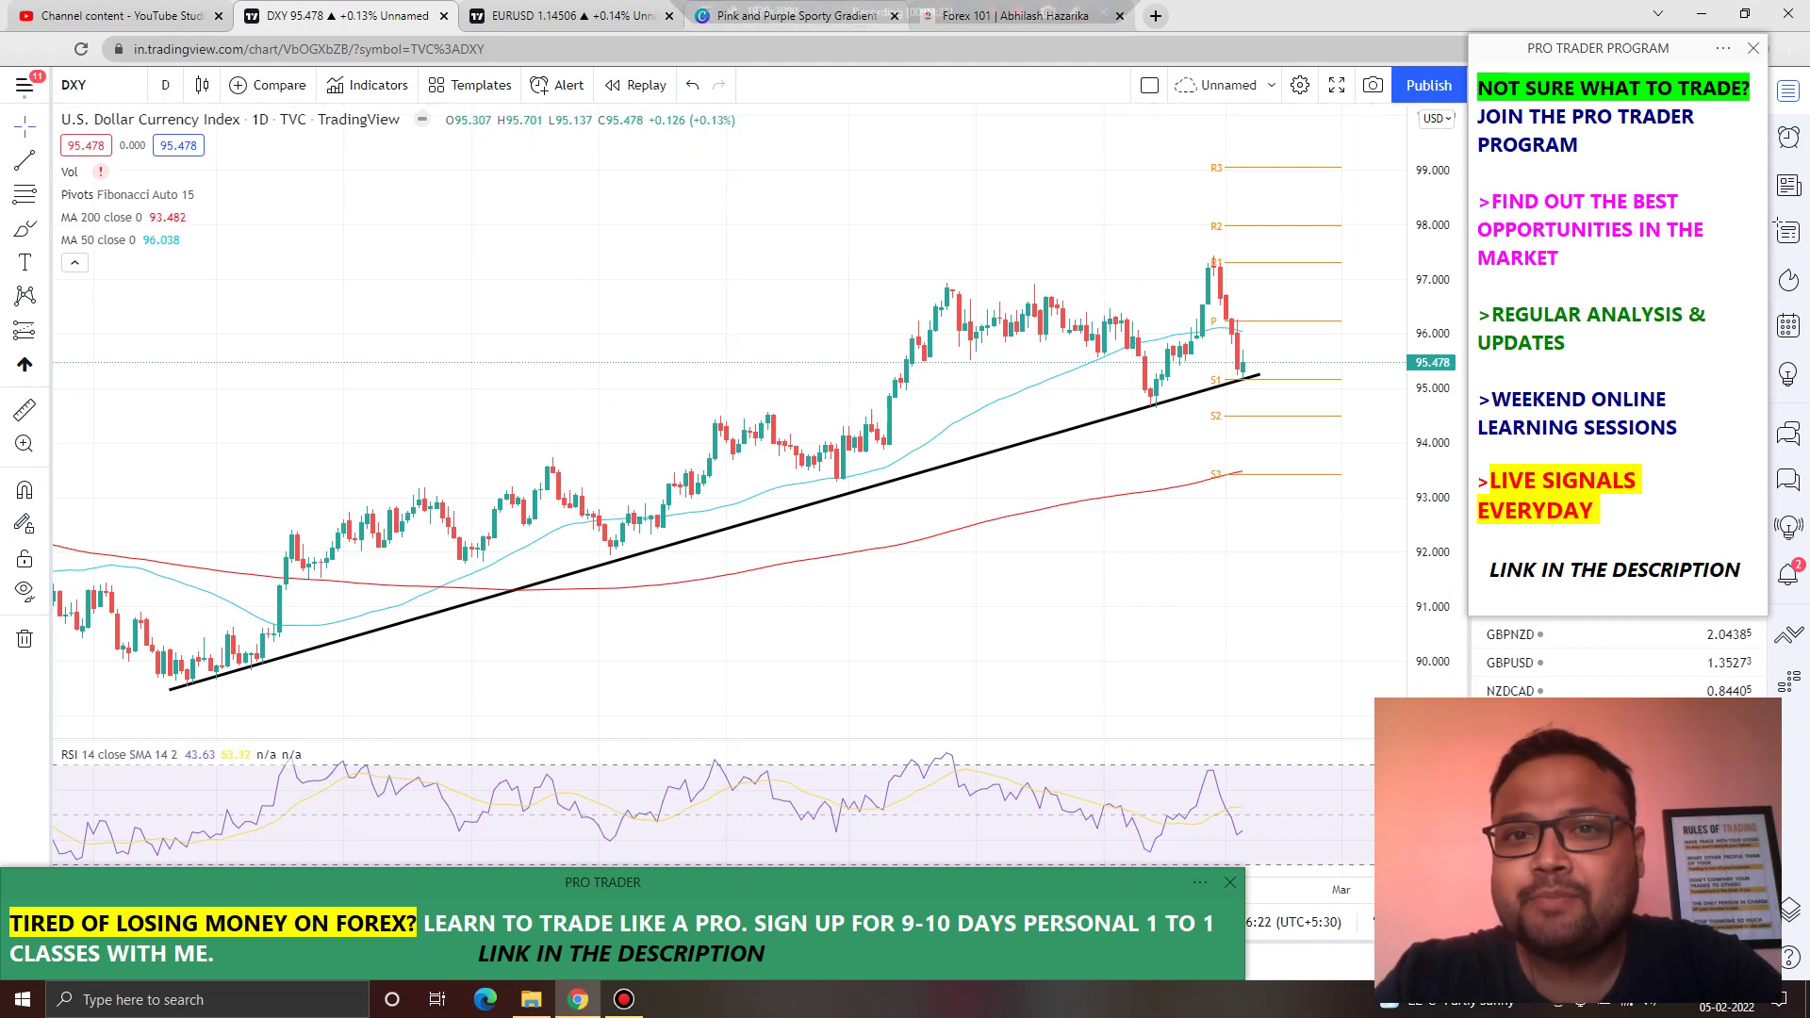
left_click(1074, 11)
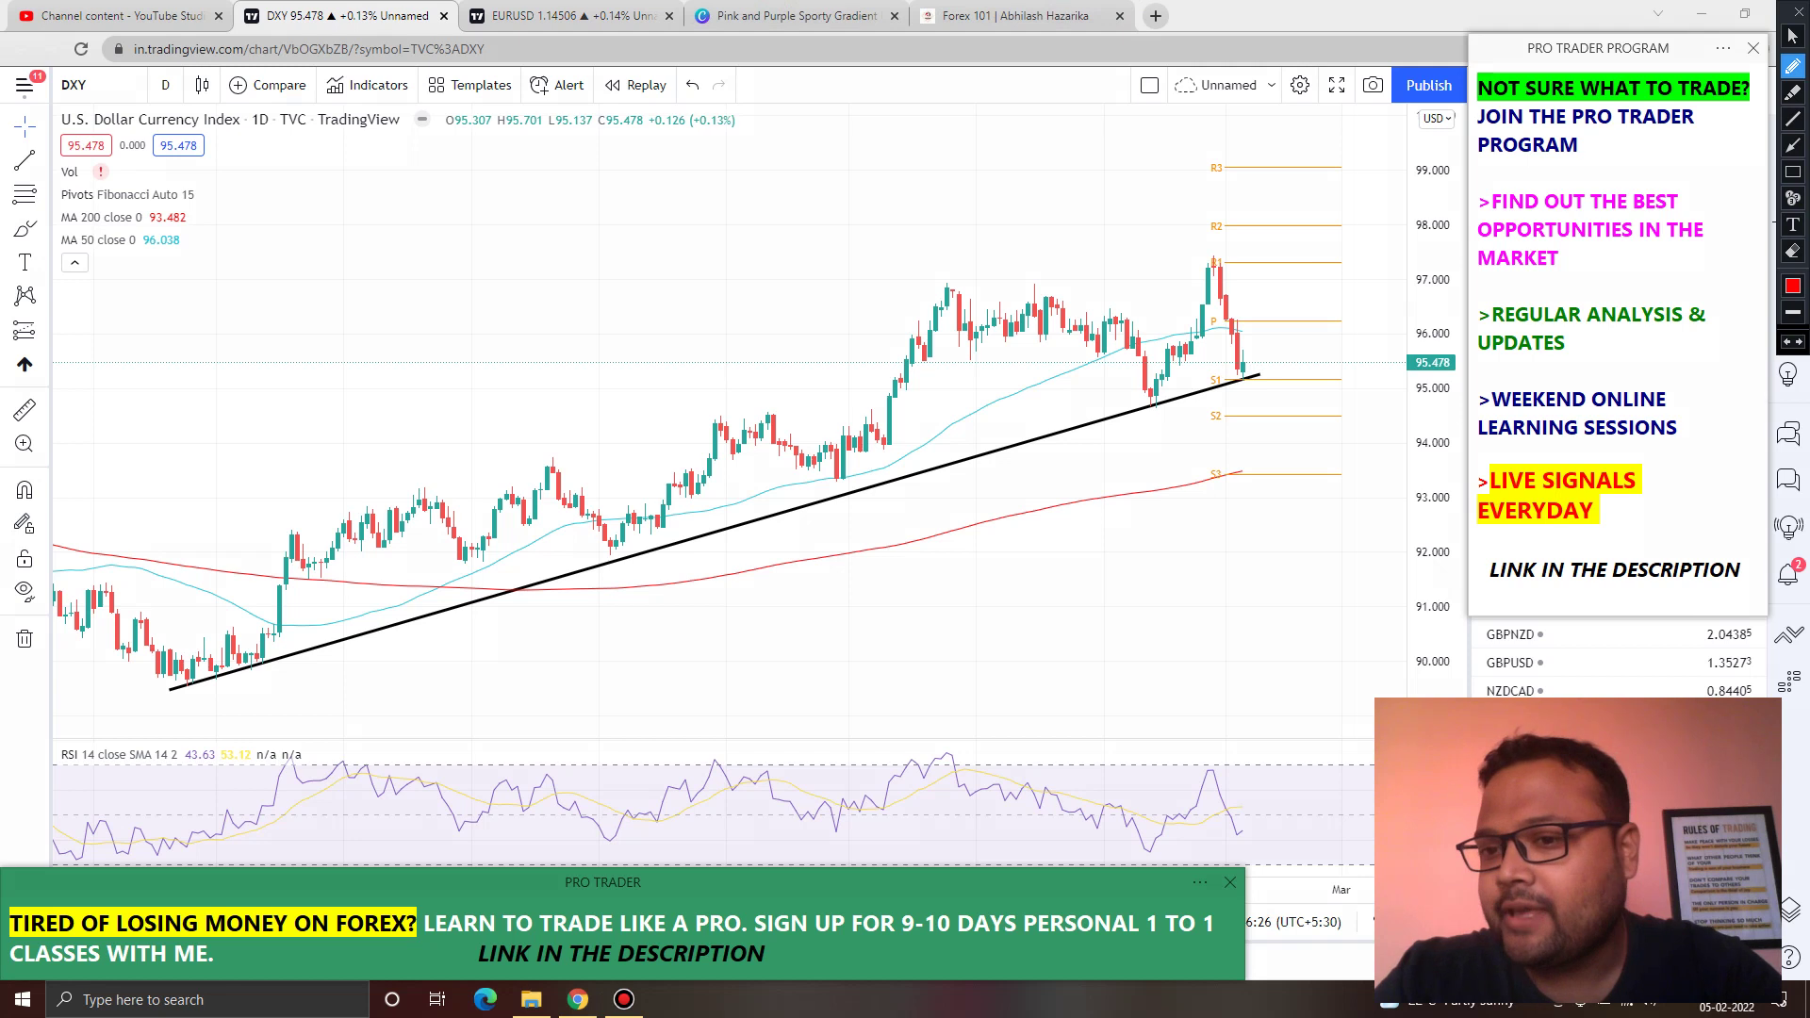
mouse_move(190, 671)
left_mouse_down()
mouse_move(326, 528)
mouse_move(476, 547)
mouse_move(516, 494)
mouse_move(606, 542)
mouse_move(754, 420)
mouse_move(839, 496)
mouse_move(923, 322)
mouse_move(1084, 316)
mouse_move(1138, 391)
mouse_move(1192, 247)
left_mouse_up()
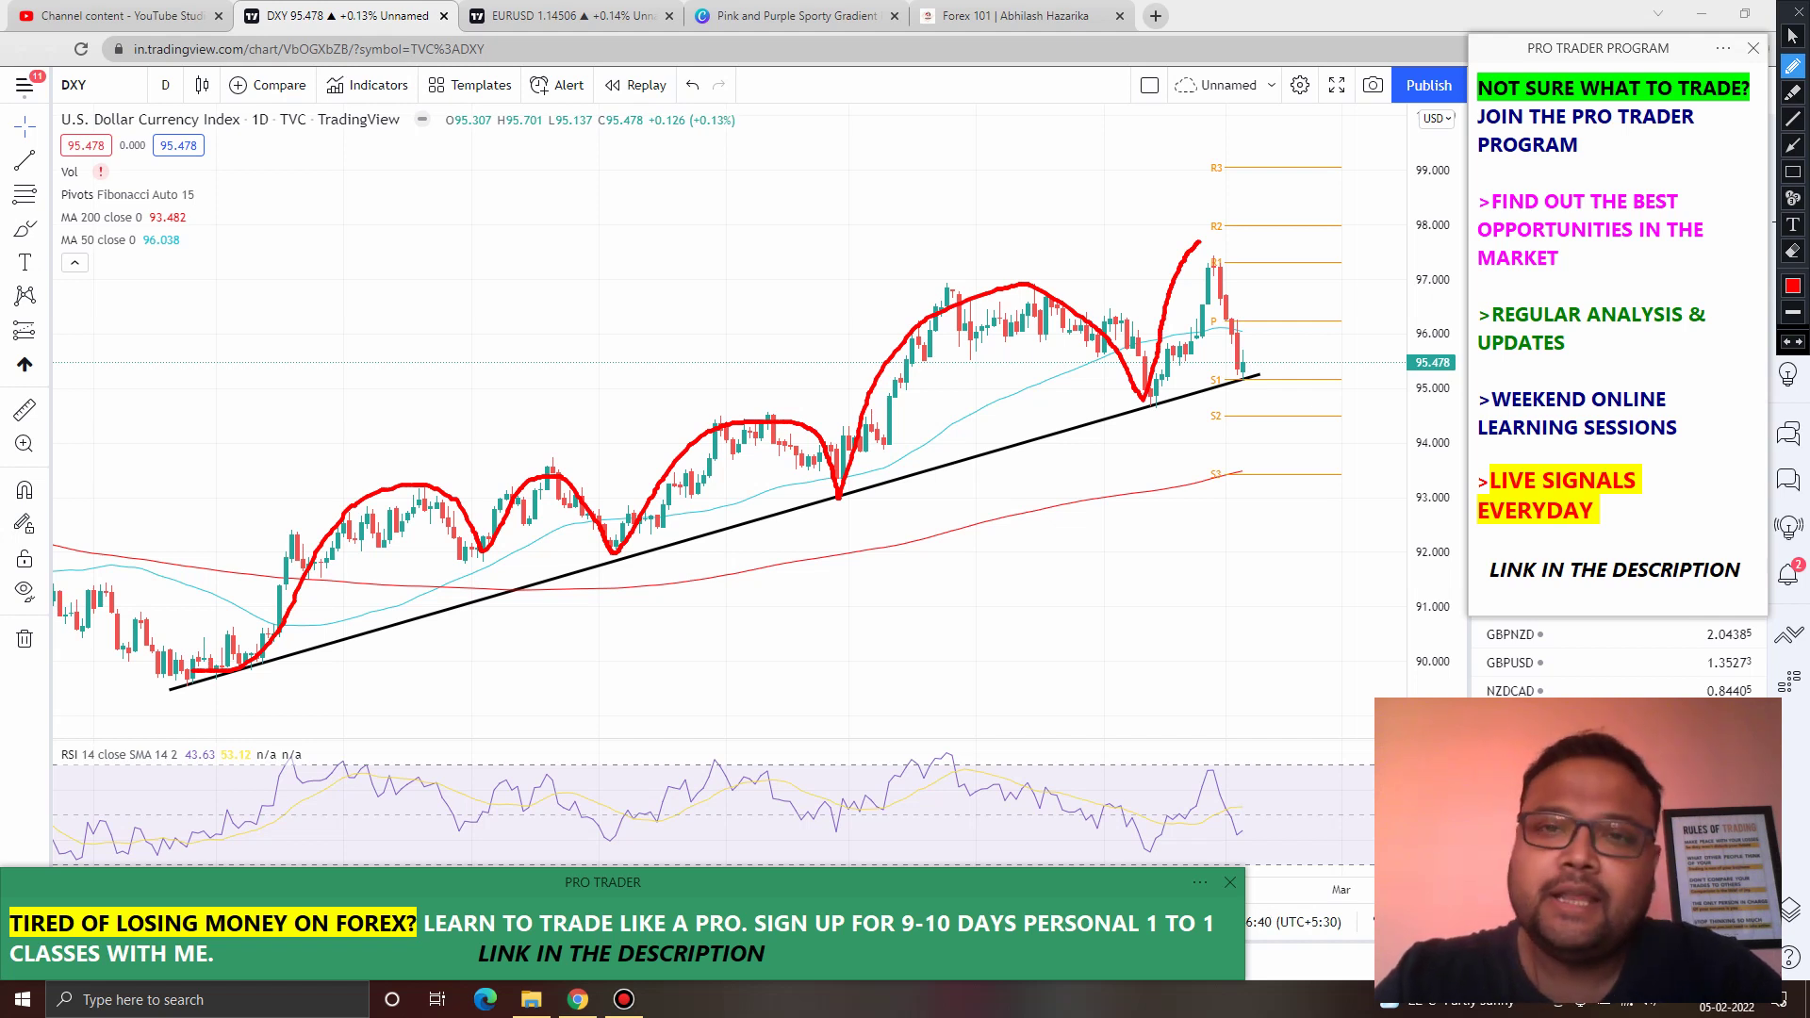
mouse_move(1253, 335)
left_mouse_down()
mouse_move(1216, 419)
mouse_move(1350, 325)
mouse_move(1244, 292)
left_mouse_up()
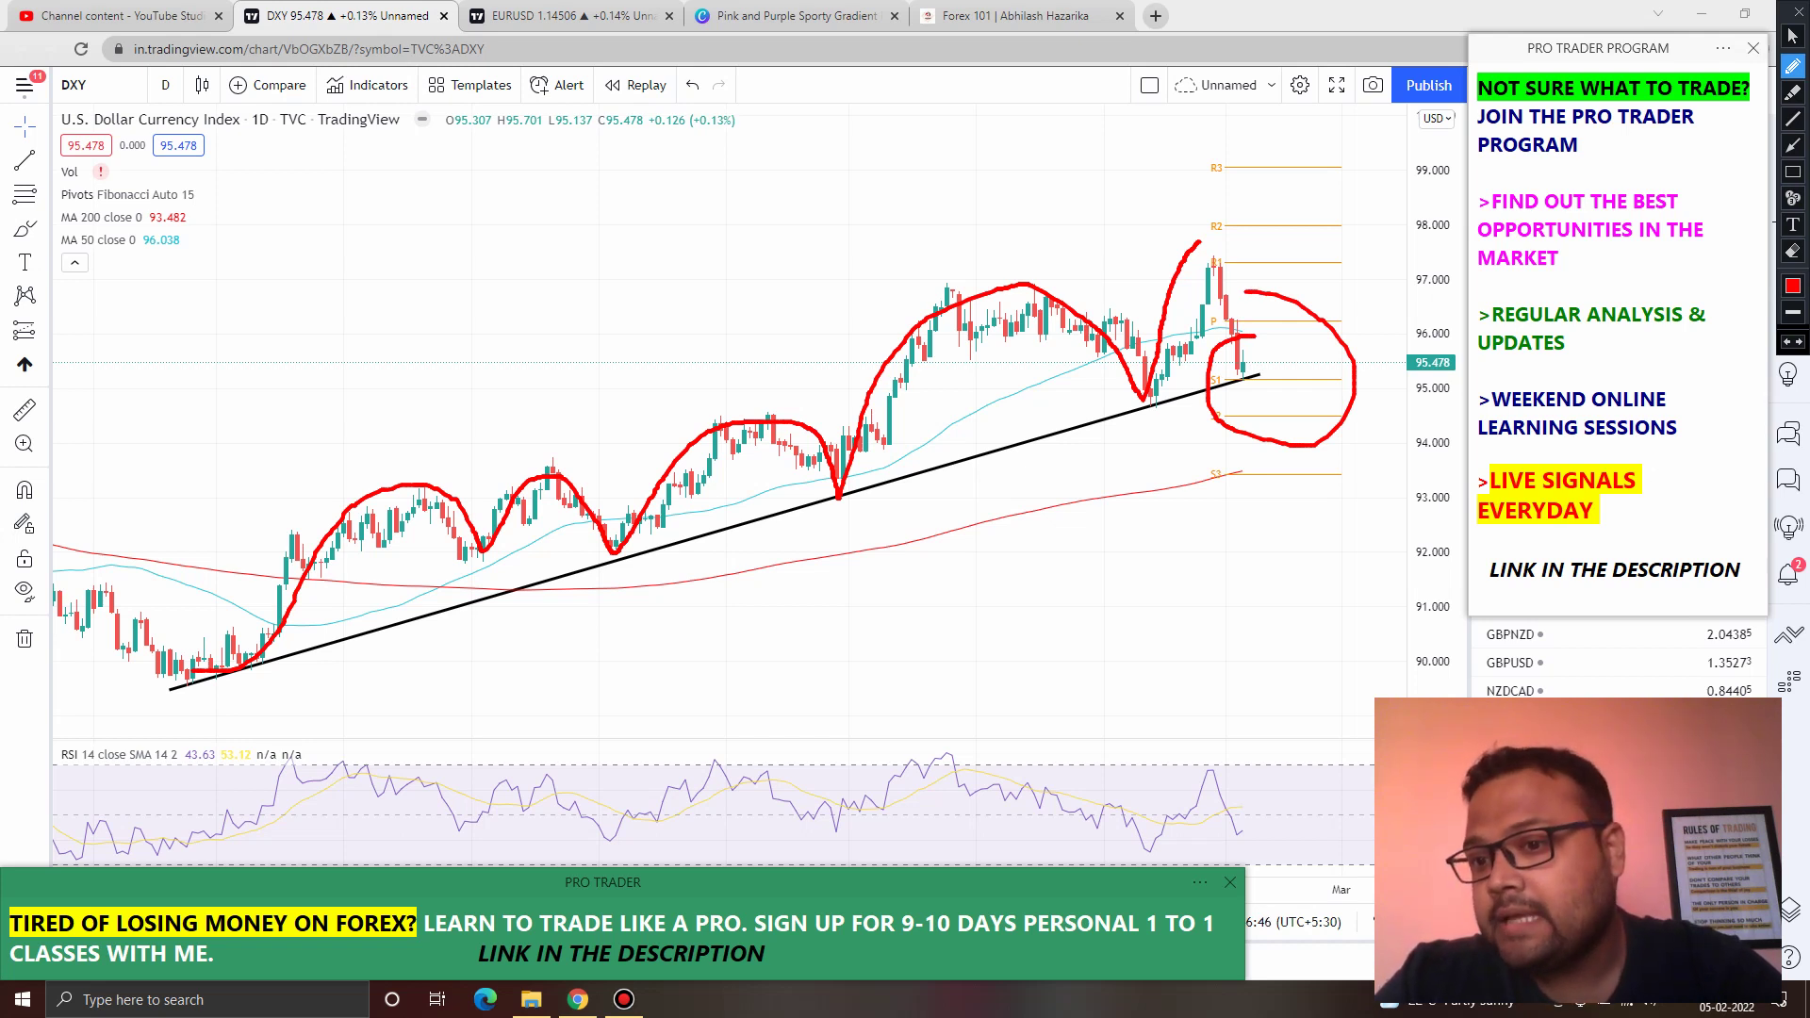
mouse_move(1258, 371)
left_mouse_down()
mouse_move(1276, 307)
mouse_move(1316, 298)
left_mouse_up()
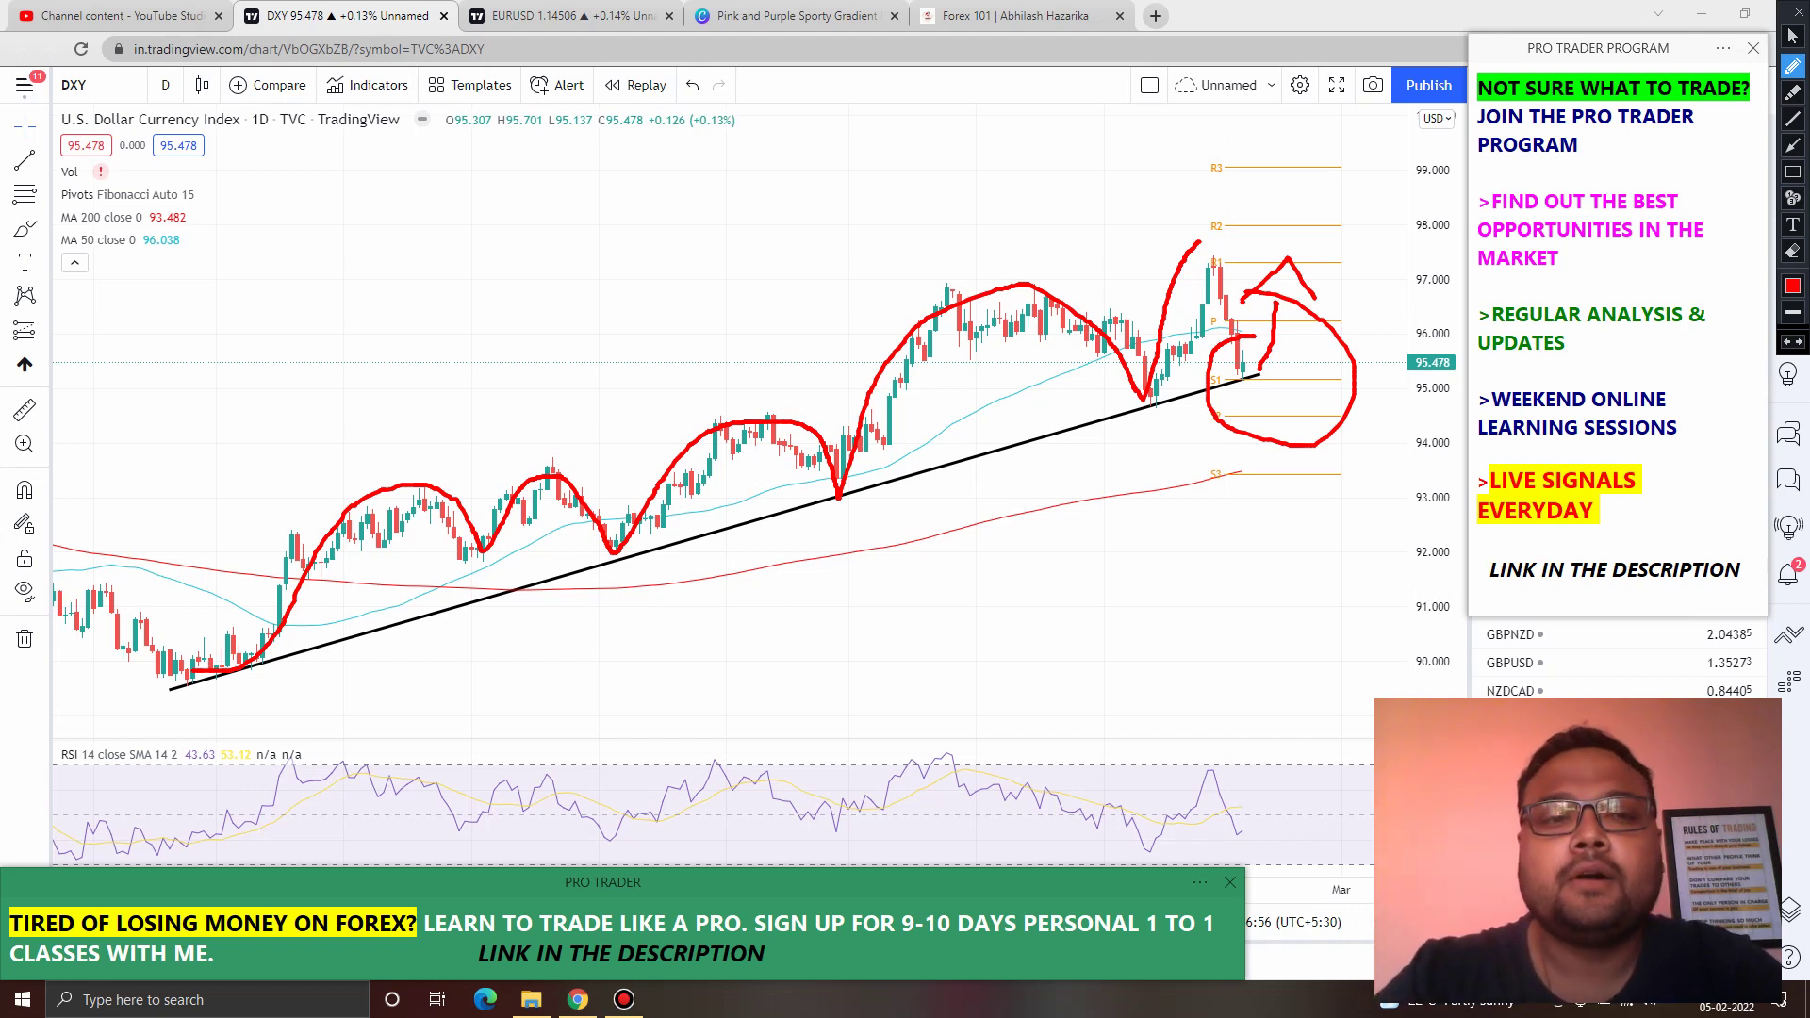
Step: Draw a large upward arrow and, beside it, a large downward arrow in the empty area above the DXY price swings
left_click_drag(421, 232, 404, 396)
left_click_drag(311, 269, 525, 292)
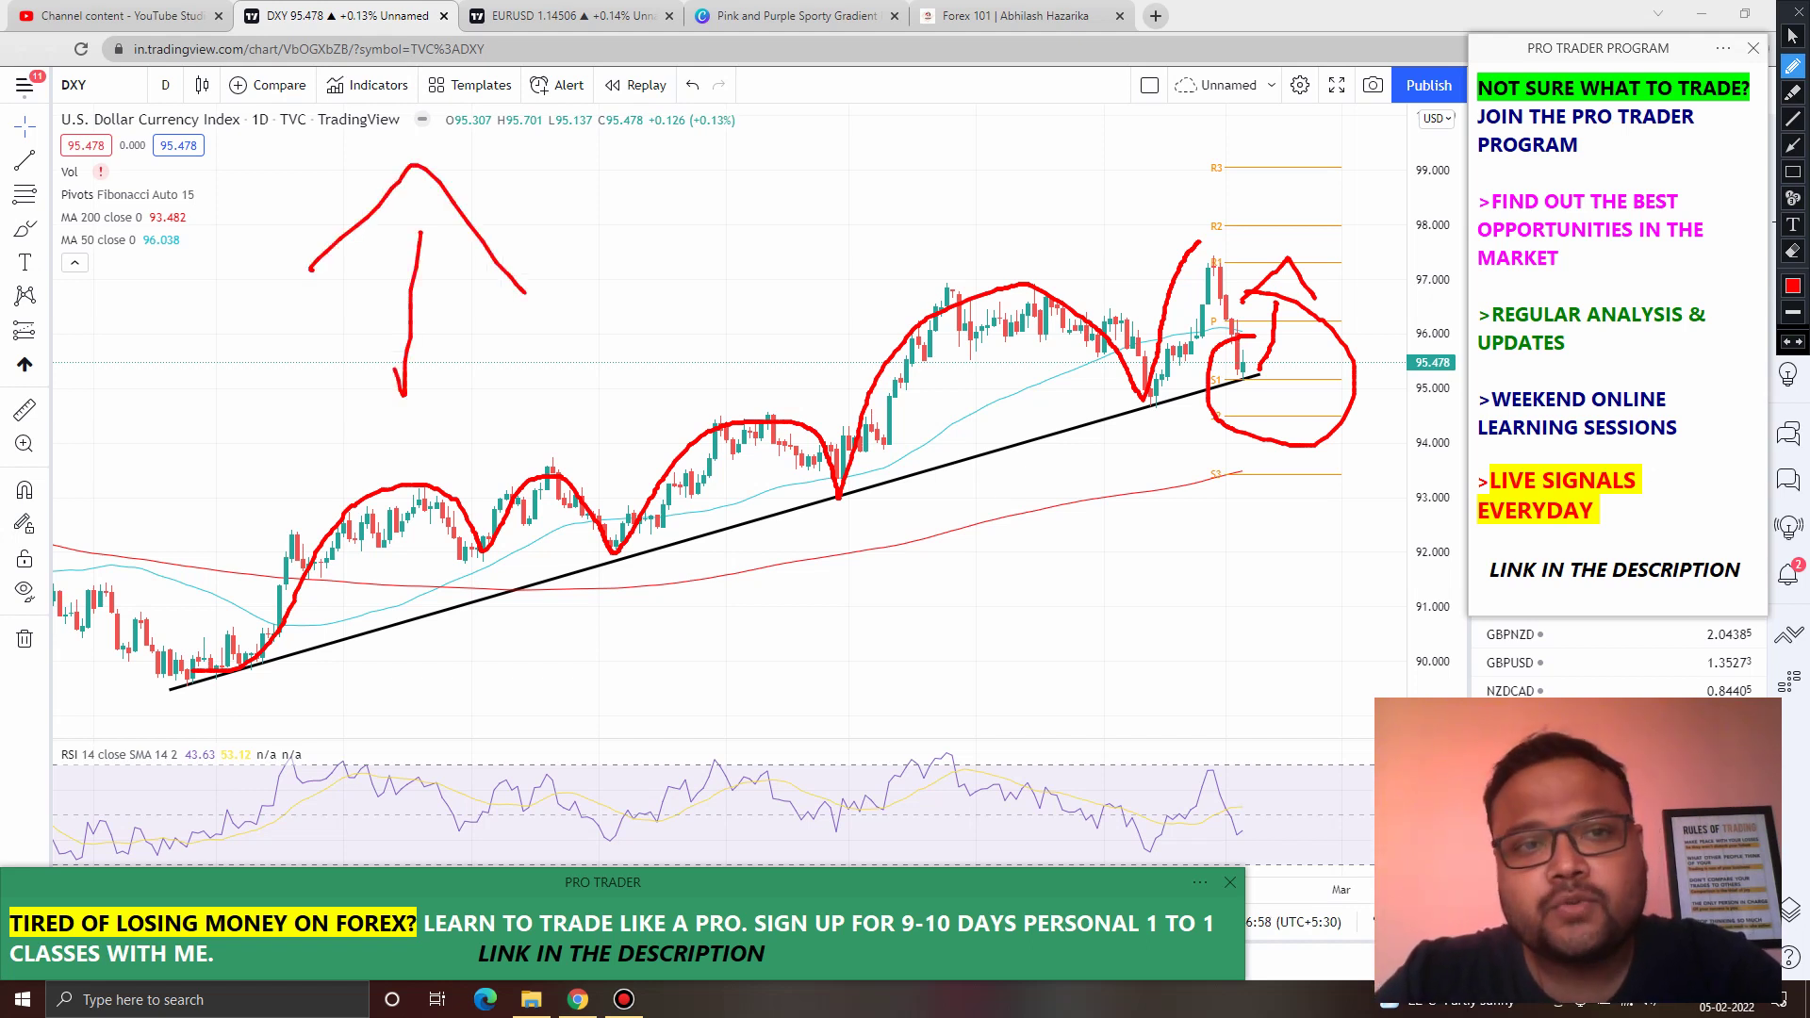
left_click_drag(753, 189, 752, 335)
mouse_move(675, 290)
left_mouse_down()
mouse_move(726, 347)
mouse_move(862, 292)
left_mouse_up()
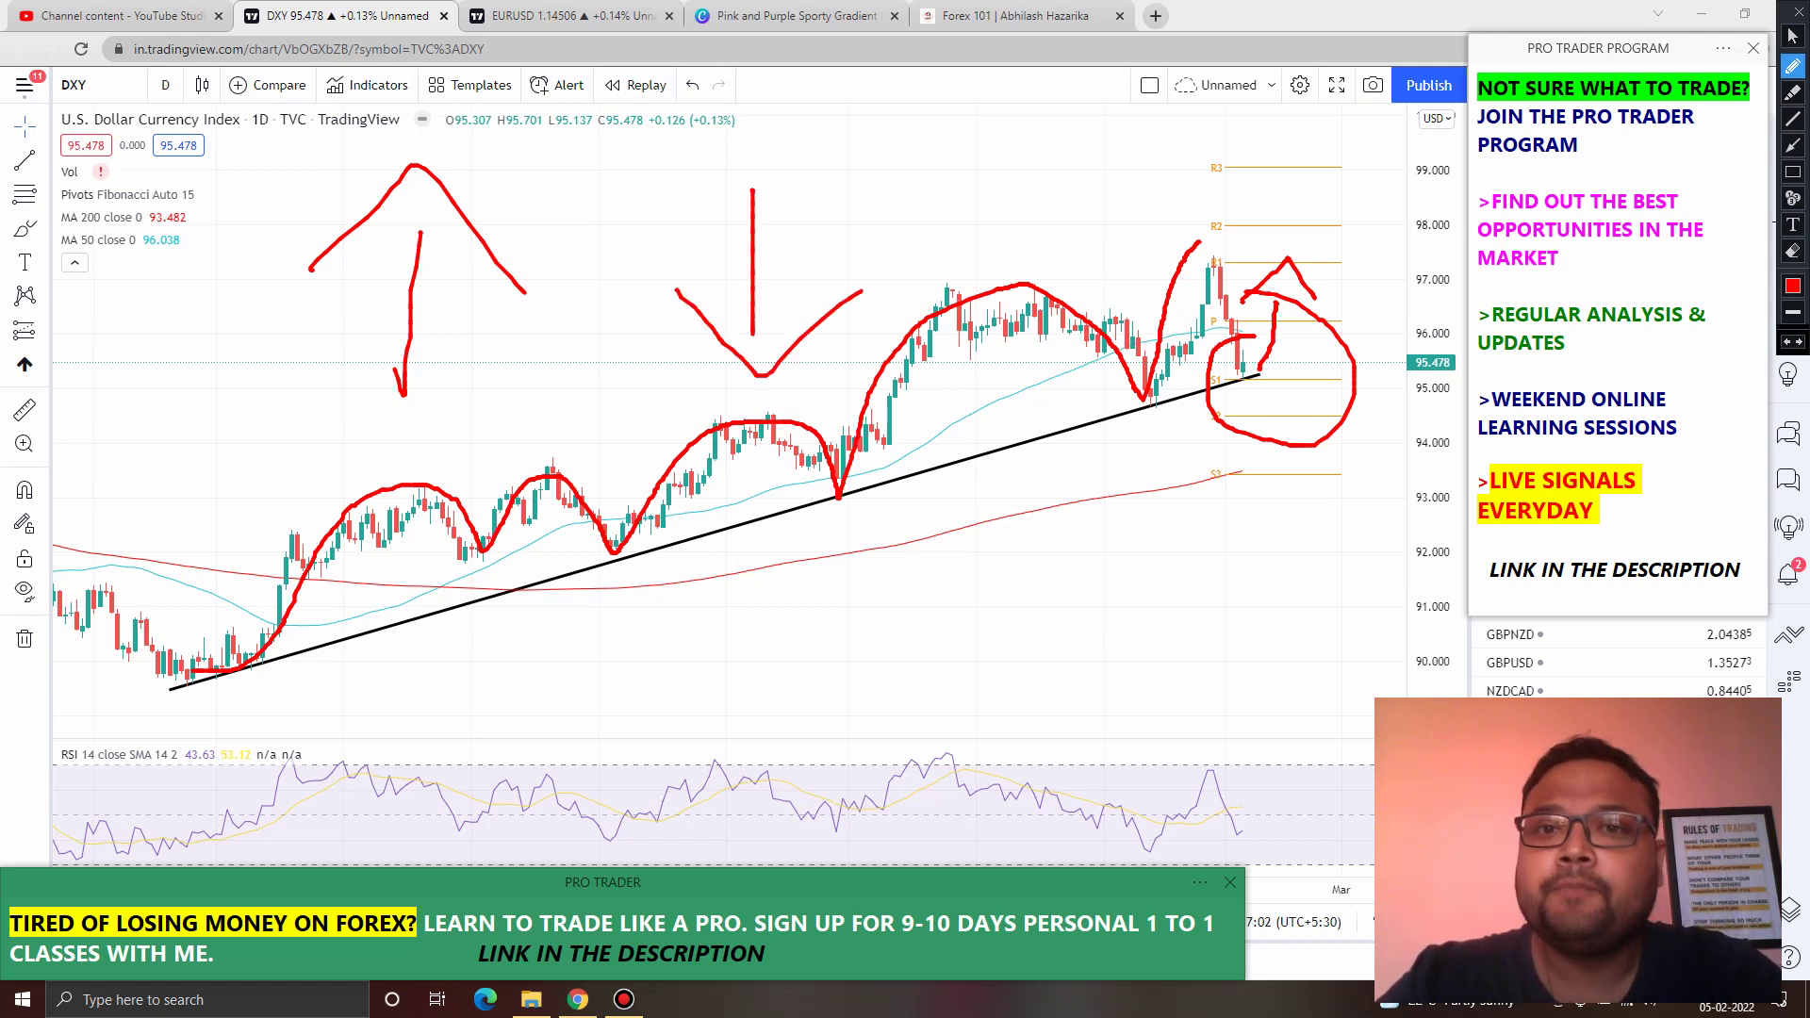
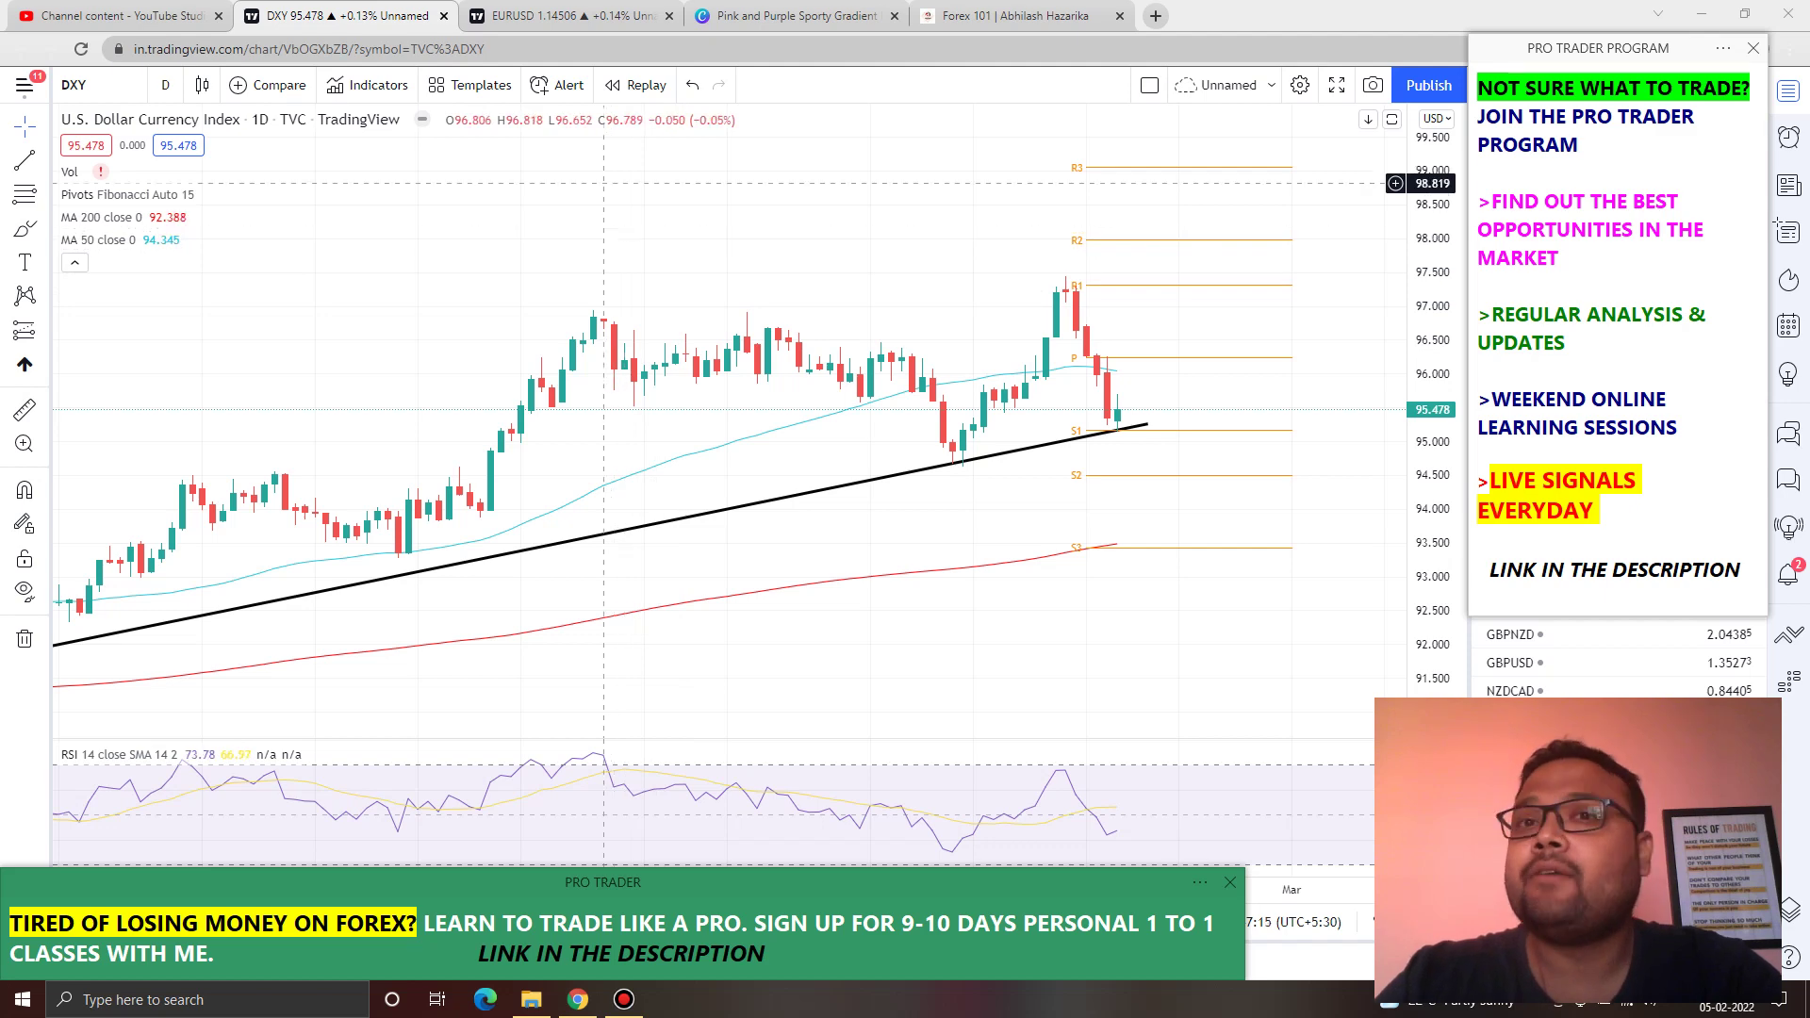
Step: Handwrite the price levels 1.1480 and 1.1500 over the earlier price action on the EURUSD 4-hour chart and circle both numbers
left_click(566, 15)
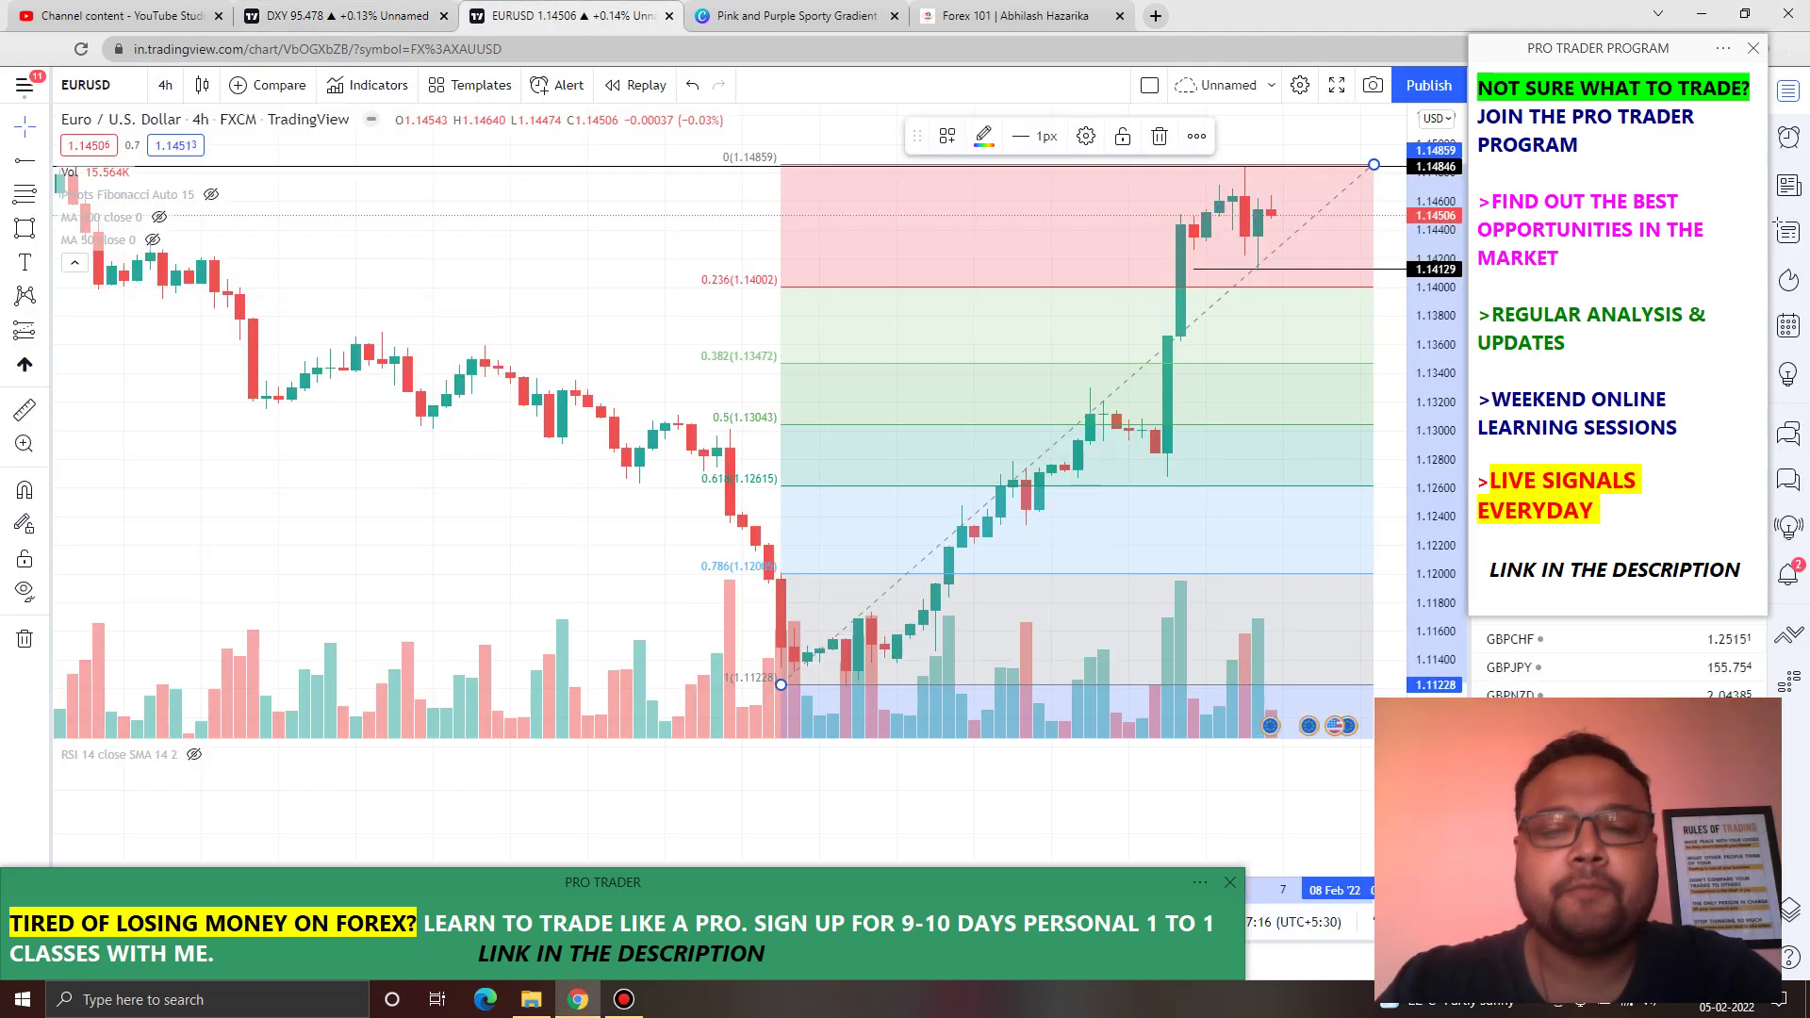
scroll(547, 245, "down", 3)
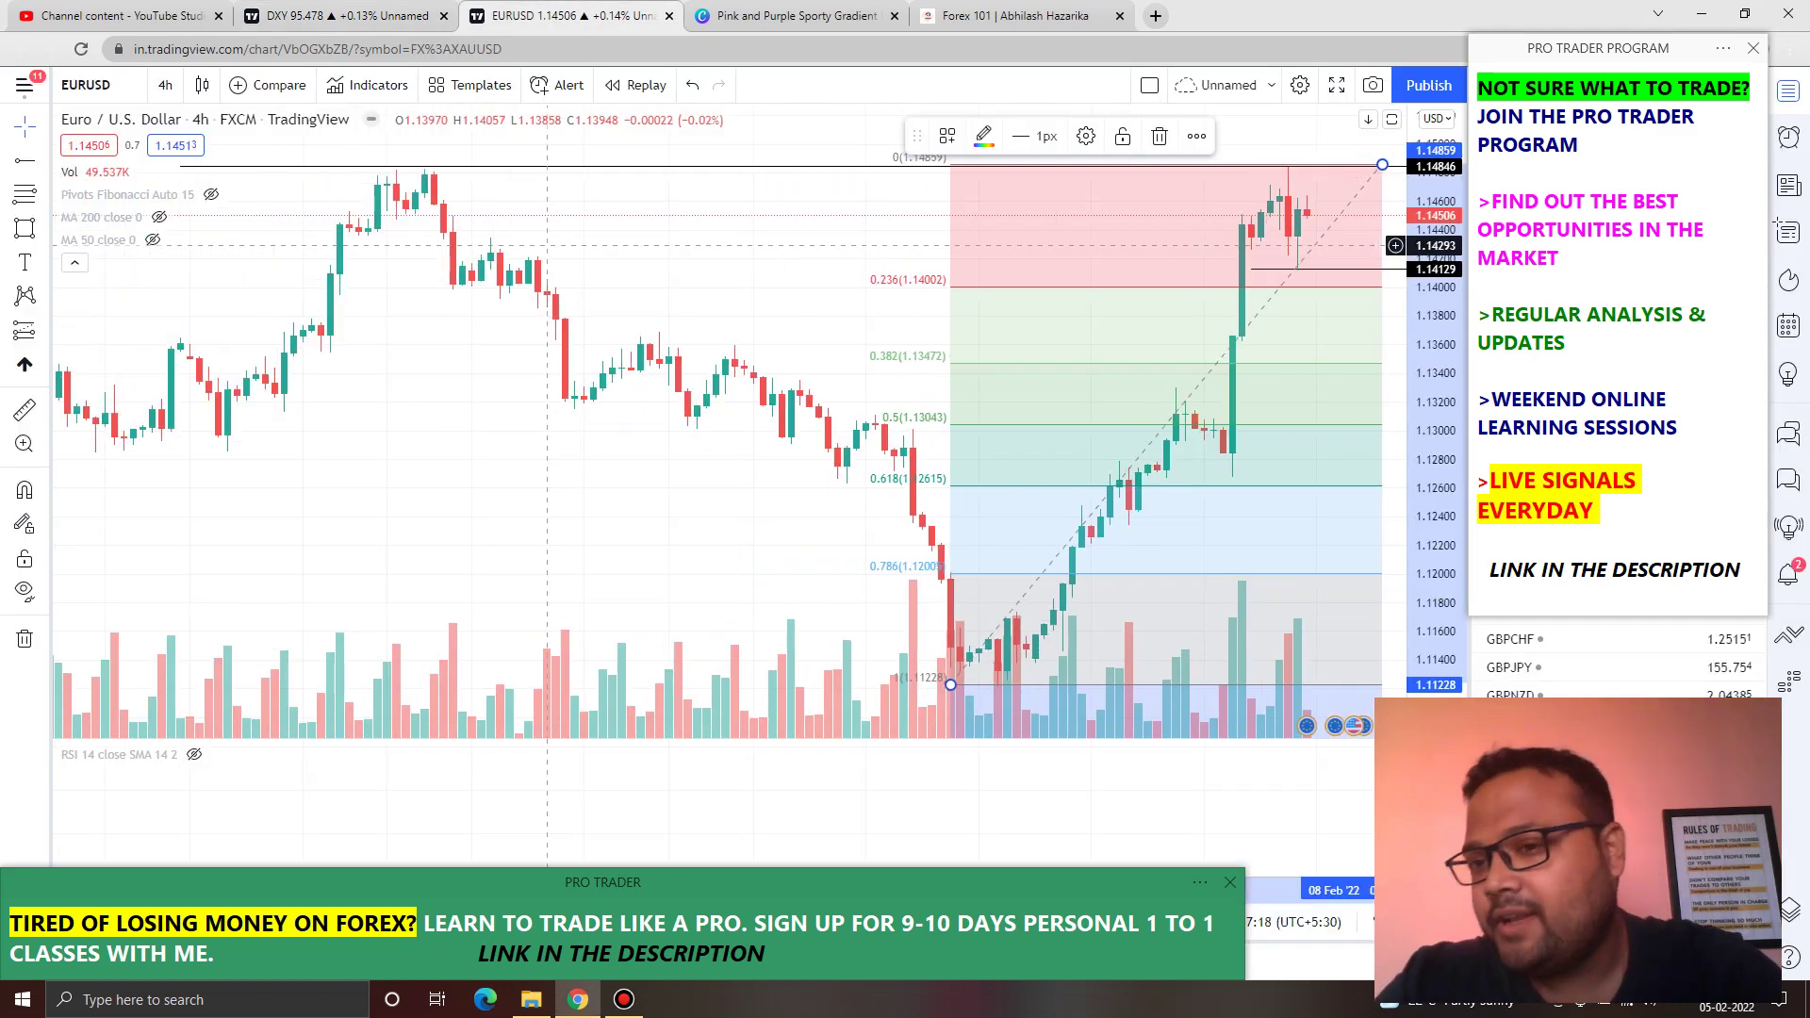
left_click_drag(546, 245, 494, 166)
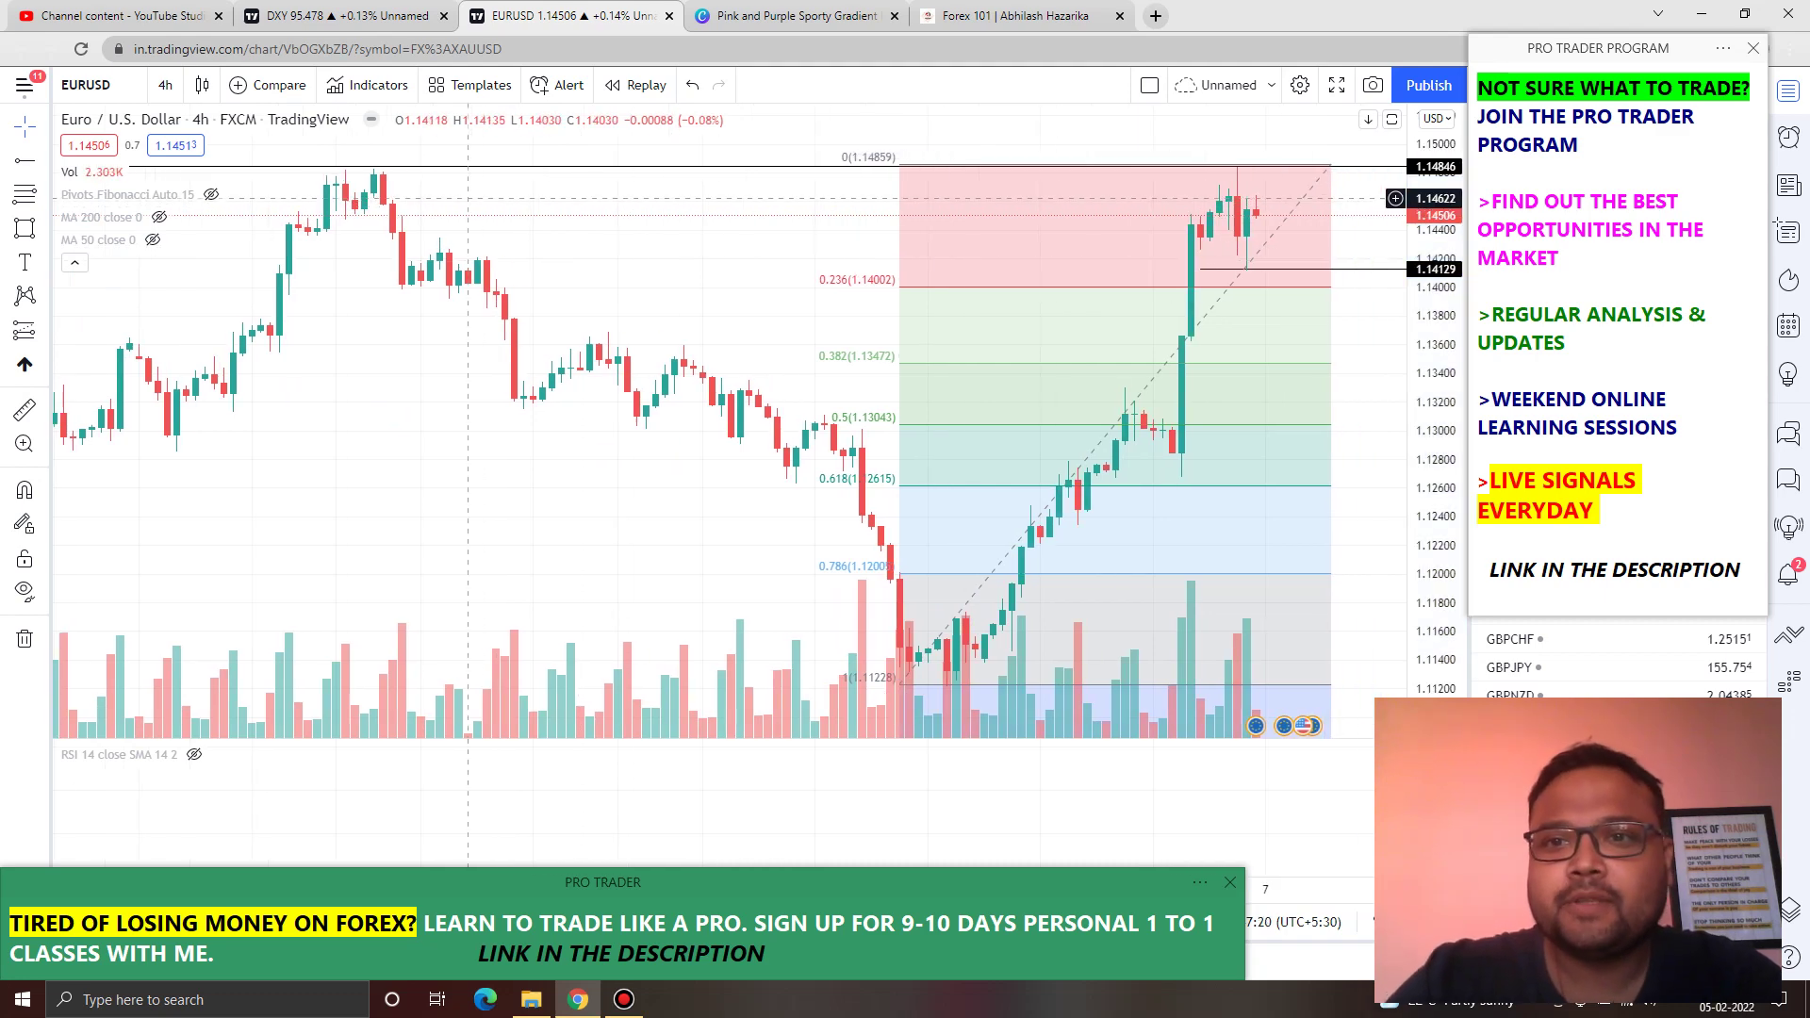
left_click_drag(661, 193, 834, 192)
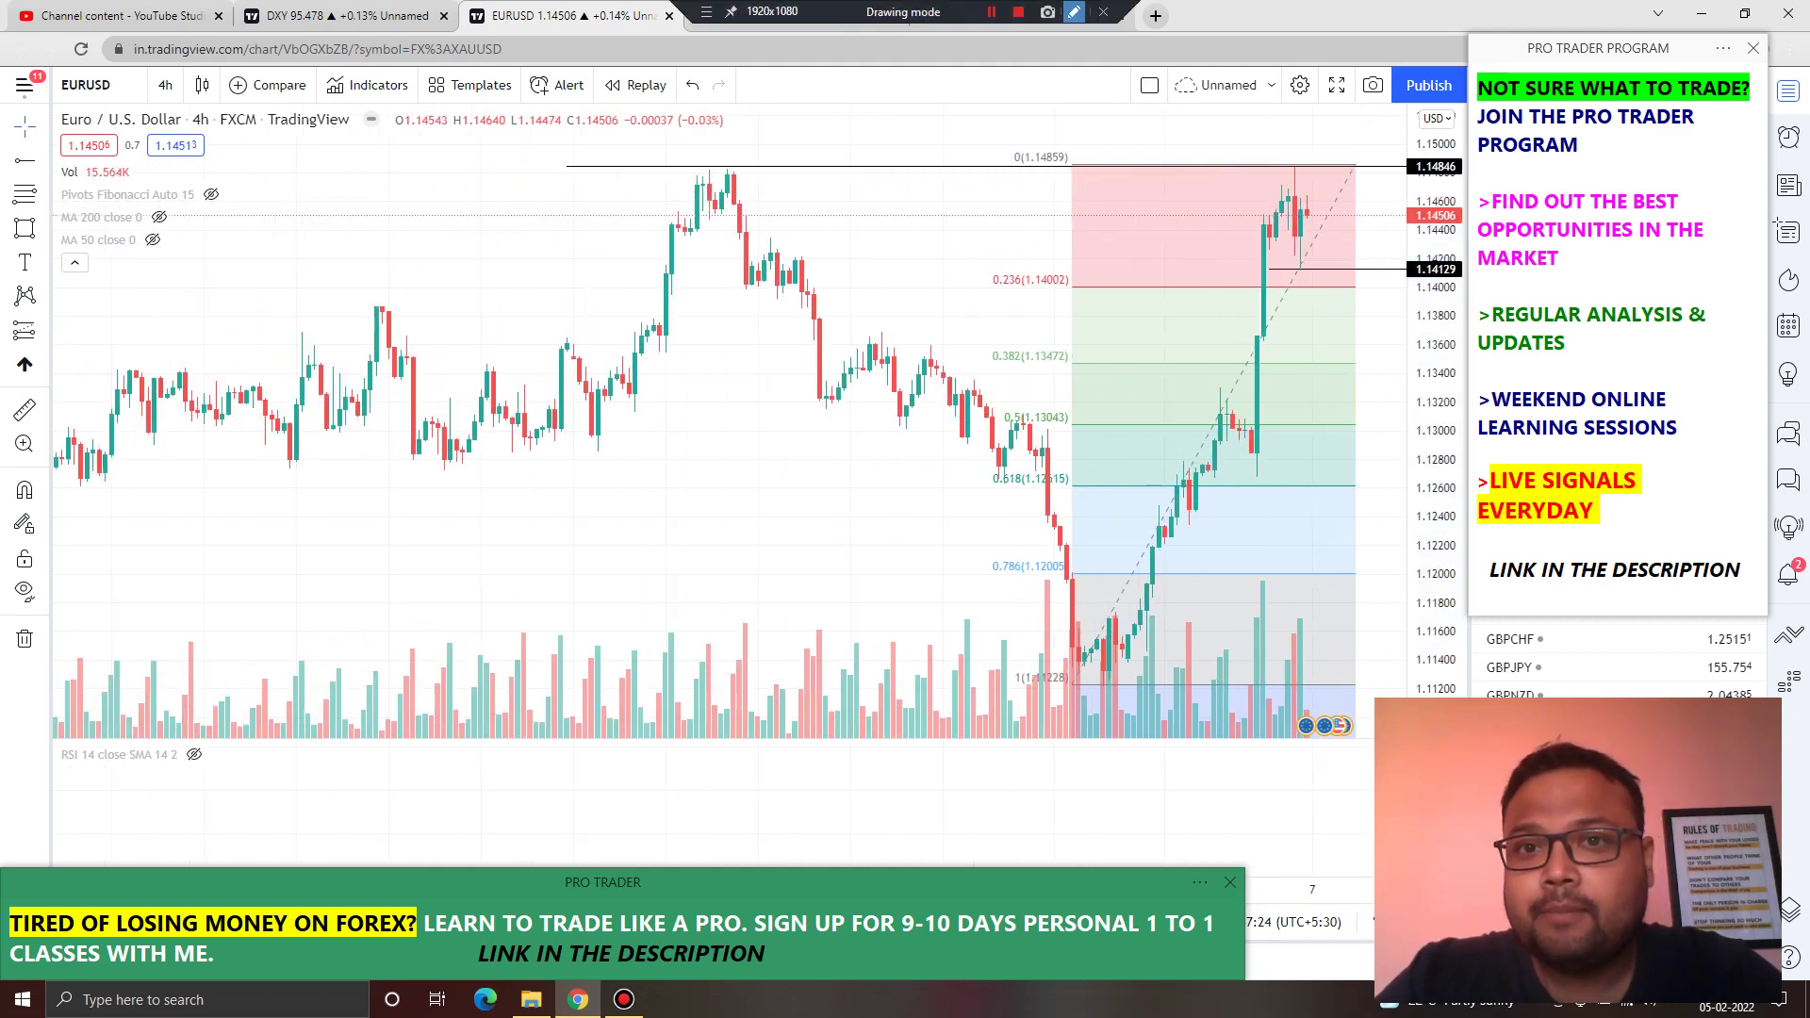
left_click(1074, 11)
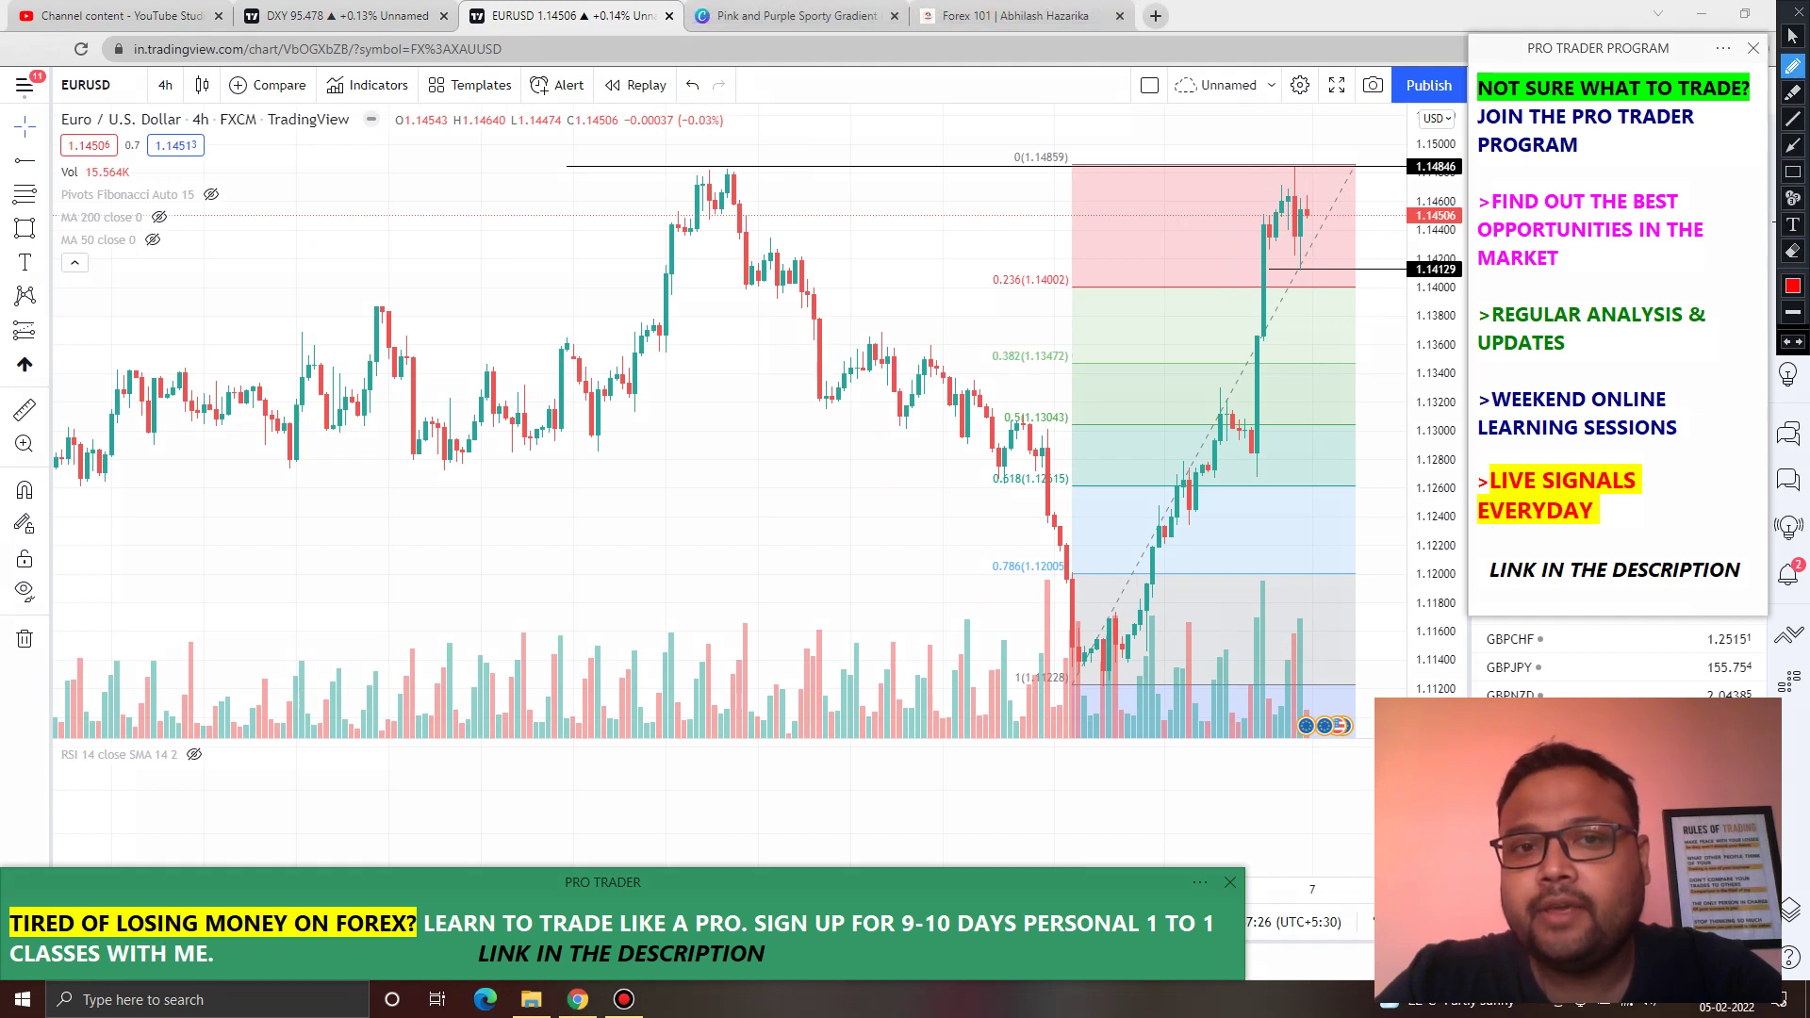
left_click_drag(347, 201, 359, 292)
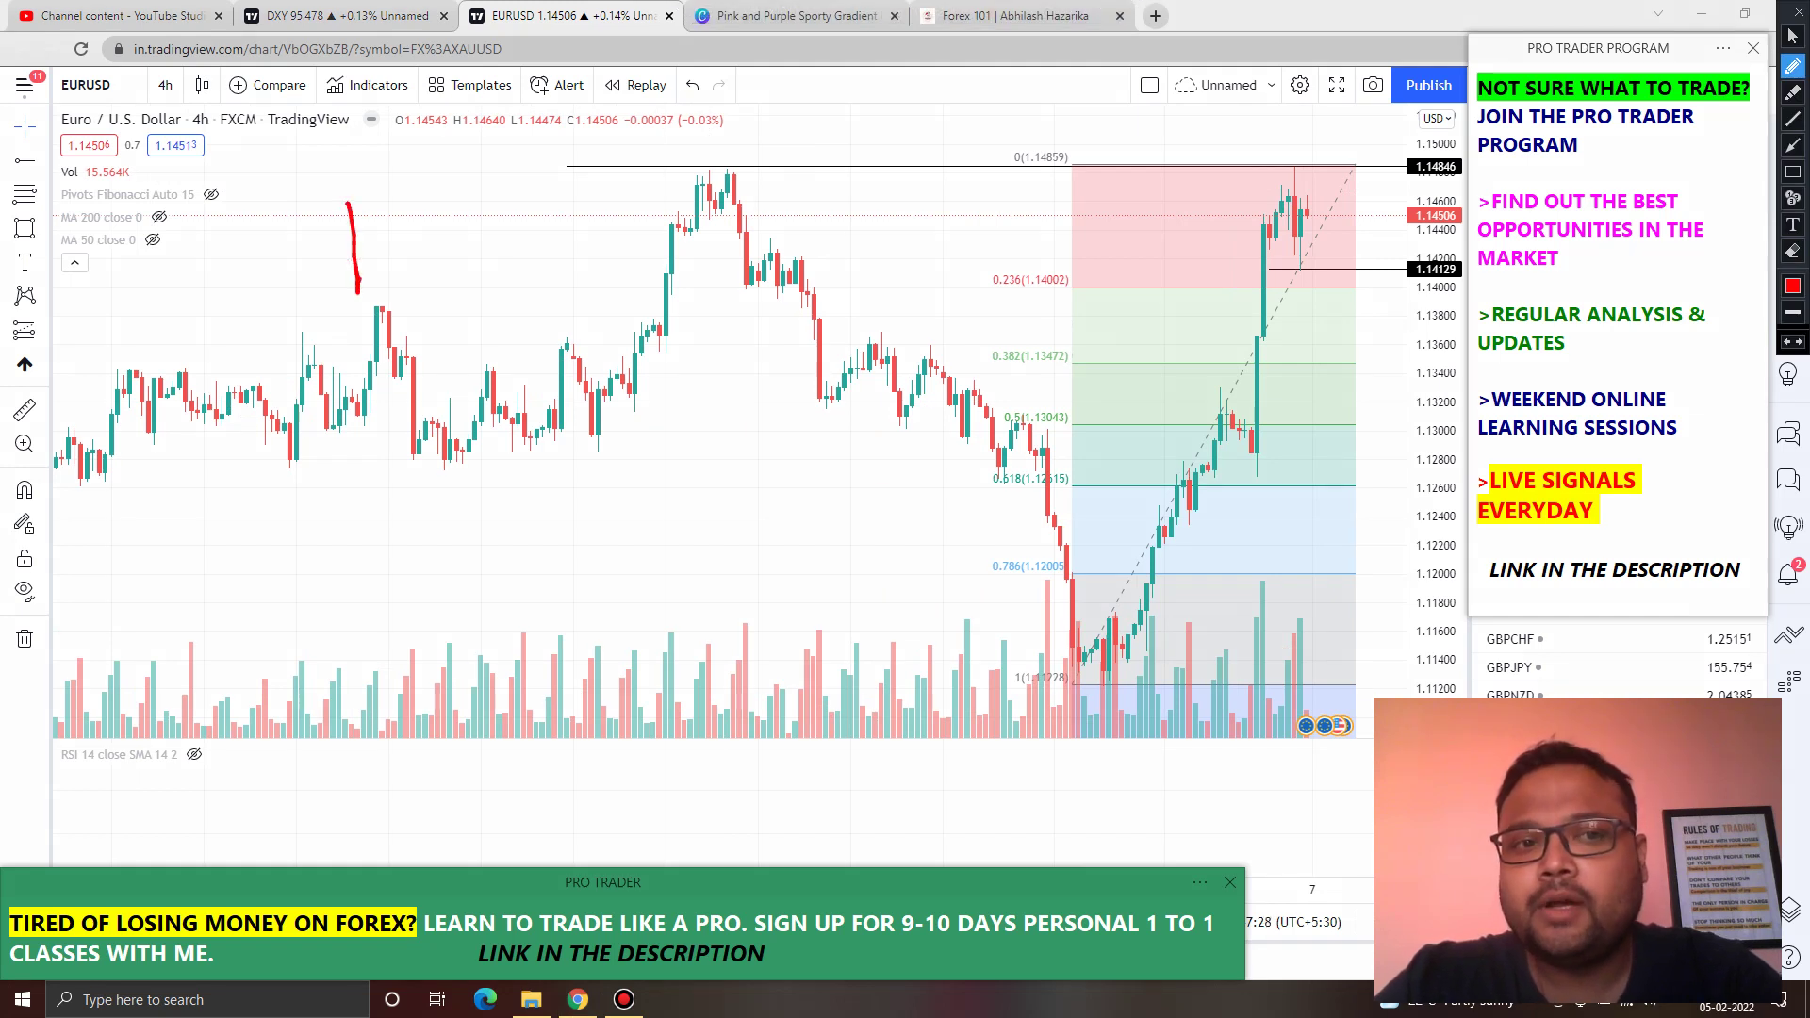
left_click_drag(430, 144, 462, 222)
left_click_drag(493, 122, 525, 221)
mouse_move(565, 115)
left_mouse_down()
mouse_move(530, 140)
mouse_move(575, 193)
left_mouse_up()
mouse_move(615, 104)
left_mouse_down()
mouse_move(627, 155)
mouse_move(622, 105)
left_mouse_up()
left_click_drag(396, 311, 421, 459)
left_click_drag(485, 297, 524, 356)
mouse_move(577, 271)
left_mouse_down()
mouse_move(555, 325)
mouse_move(573, 351)
mouse_move(611, 273)
left_mouse_up()
mouse_move(671, 265)
left_mouse_down()
mouse_move(650, 288)
mouse_move(671, 269)
left_mouse_up()
mouse_move(707, 83)
left_mouse_down()
mouse_move(644, 68)
mouse_move(551, 556)
mouse_move(691, 187)
mouse_move(640, 98)
left_mouse_up()
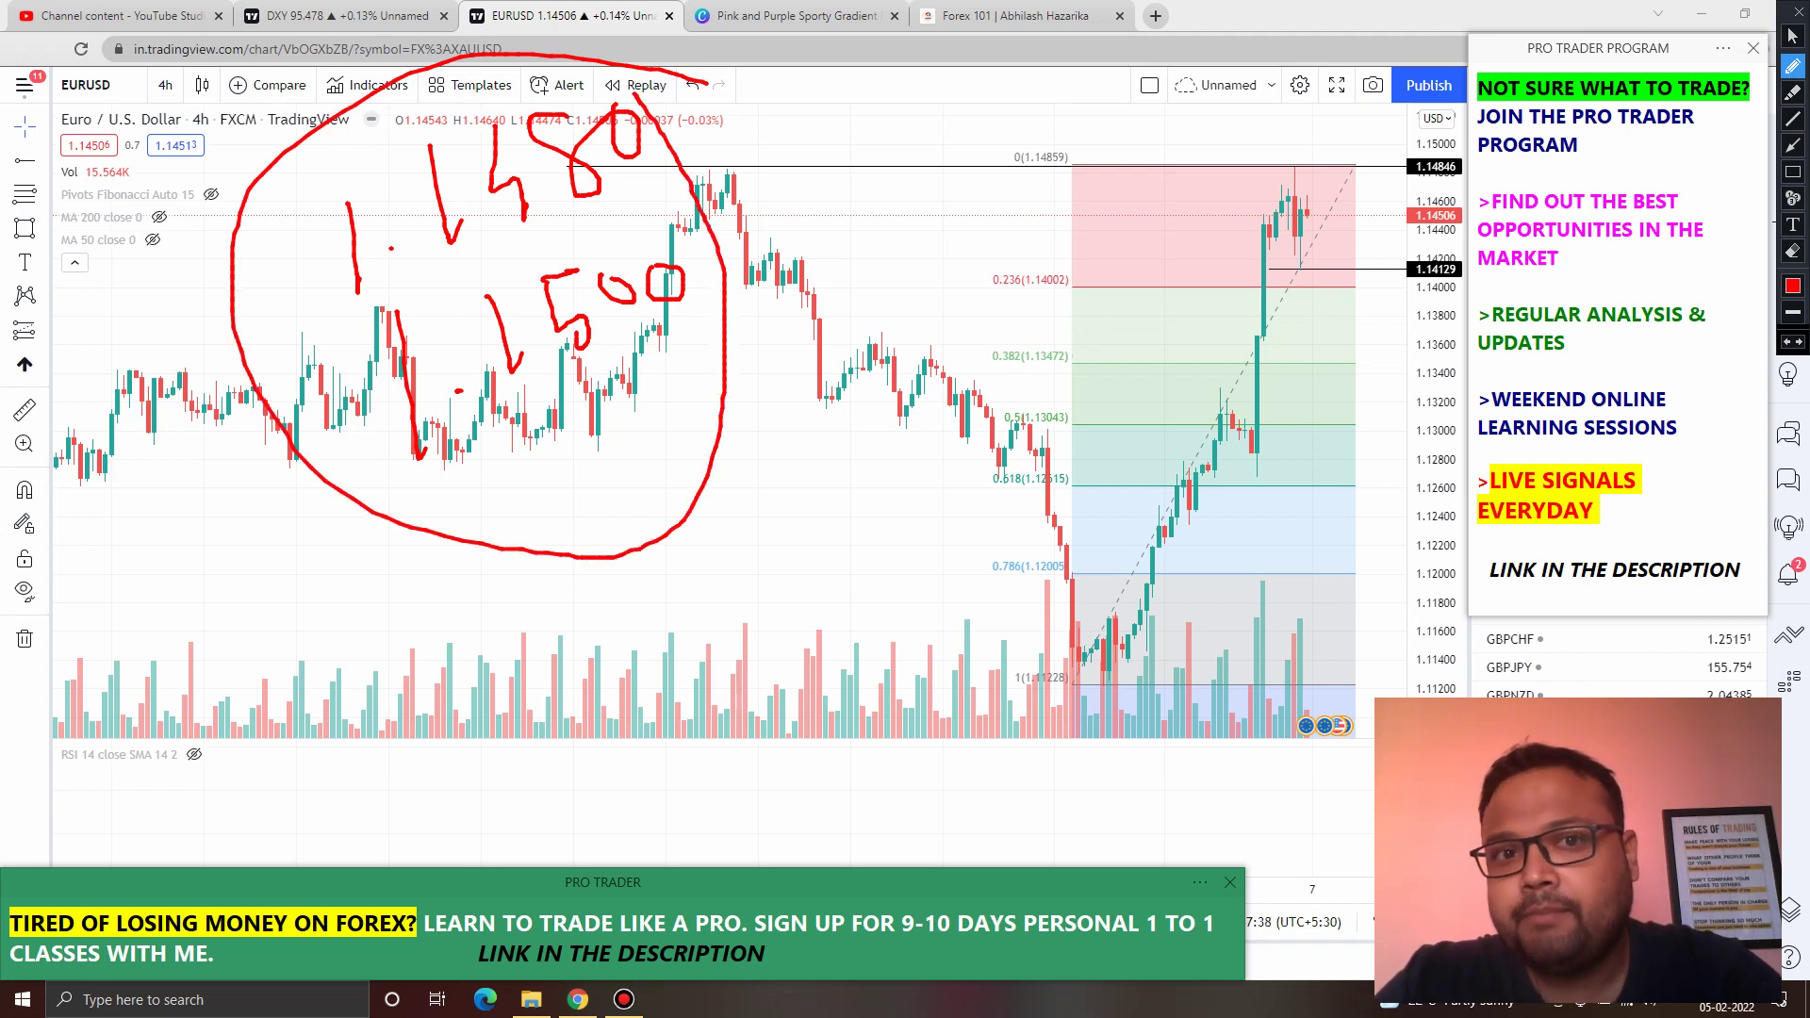
Step: Mark the 1.14846 resistance from the earlier EURUSD peak to the latest high, circle that high, and clear all annotations
left_click_drag(684, 167, 1261, 173)
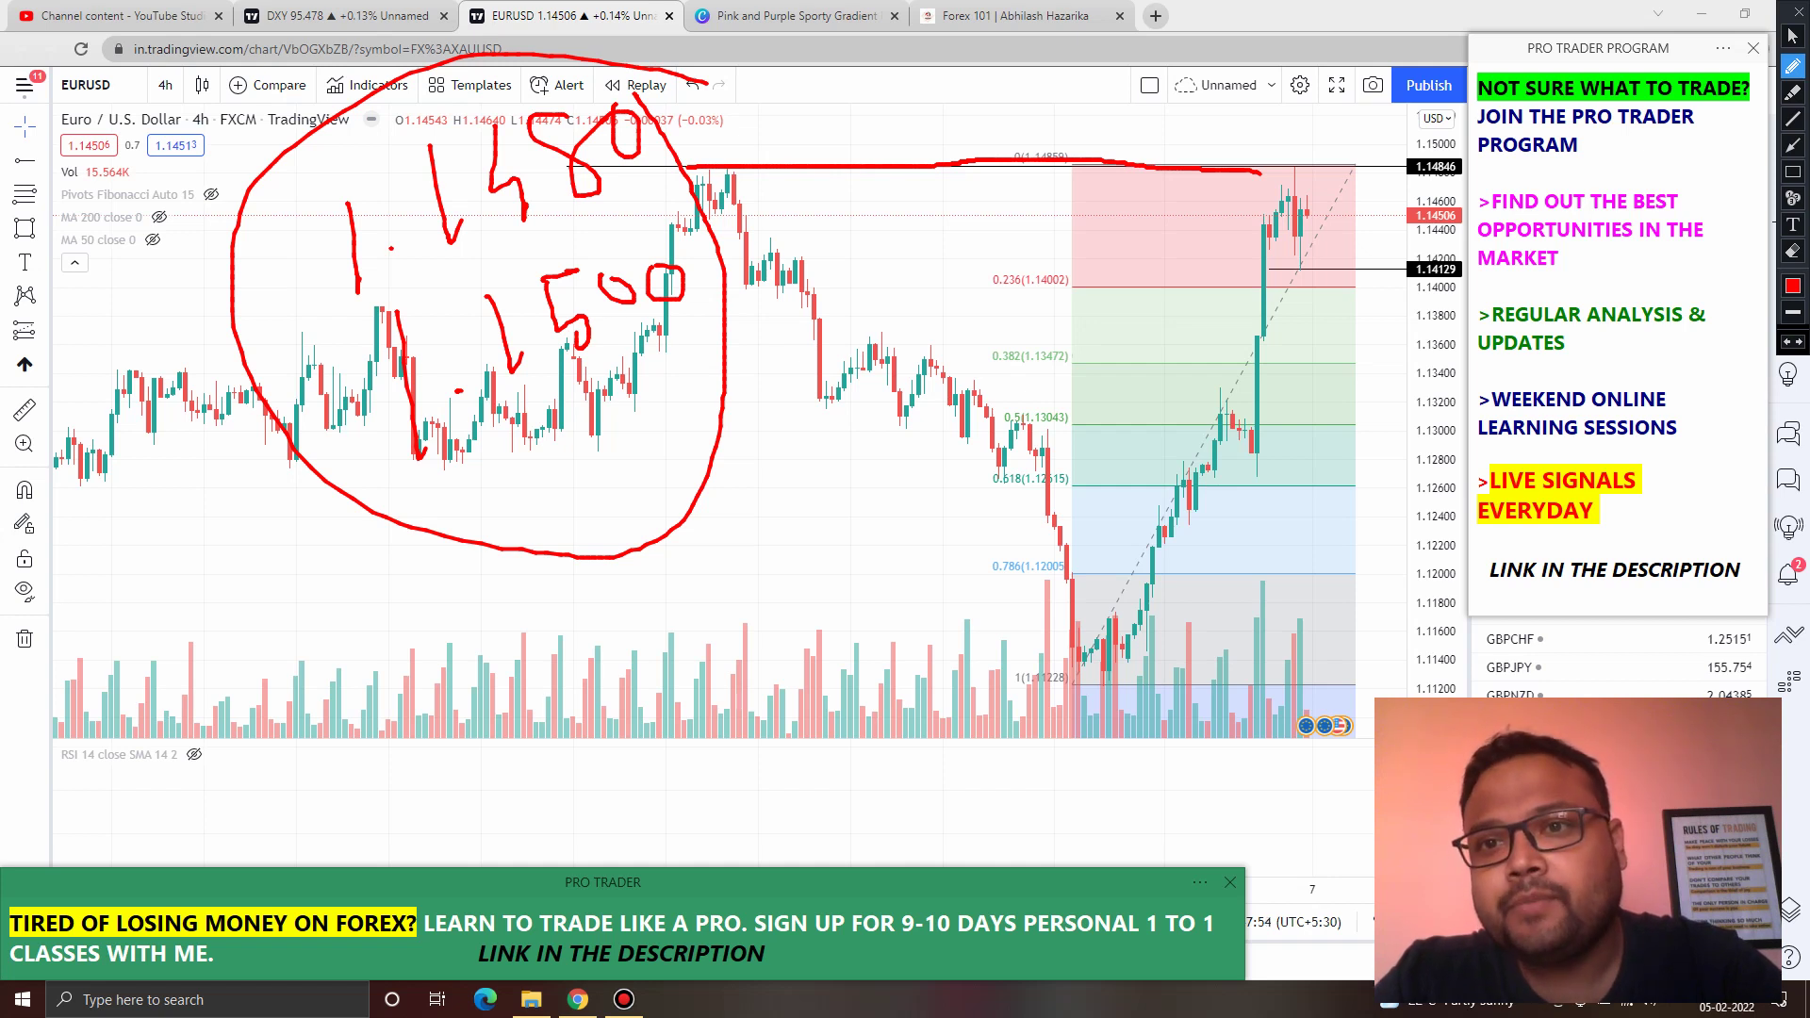
mouse_move(1304, 142)
left_mouse_down()
mouse_move(1273, 168)
mouse_move(1296, 189)
mouse_move(1314, 140)
left_mouse_up()
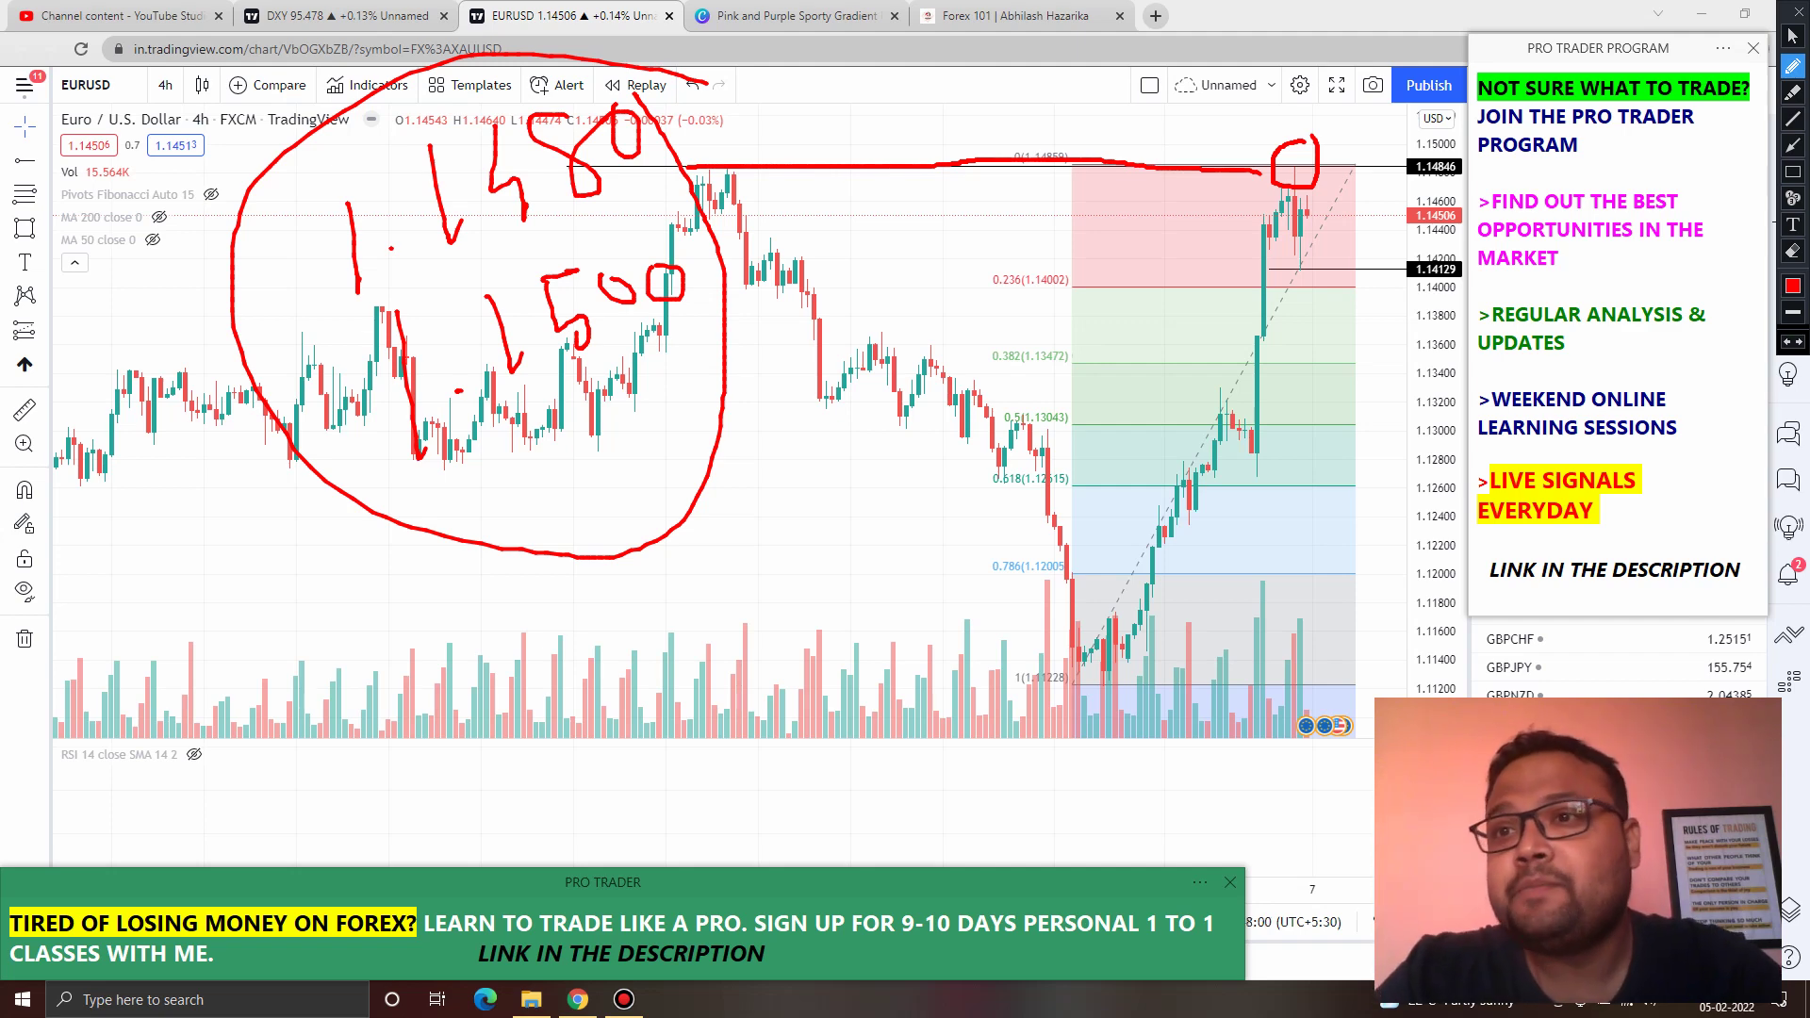
key("ctrl+shift+F1")
Step: Examine the longer EURUSD price history preceding the Fibonacci retracement on the 4-hour chart
scroll(571, 429, "down", 5)
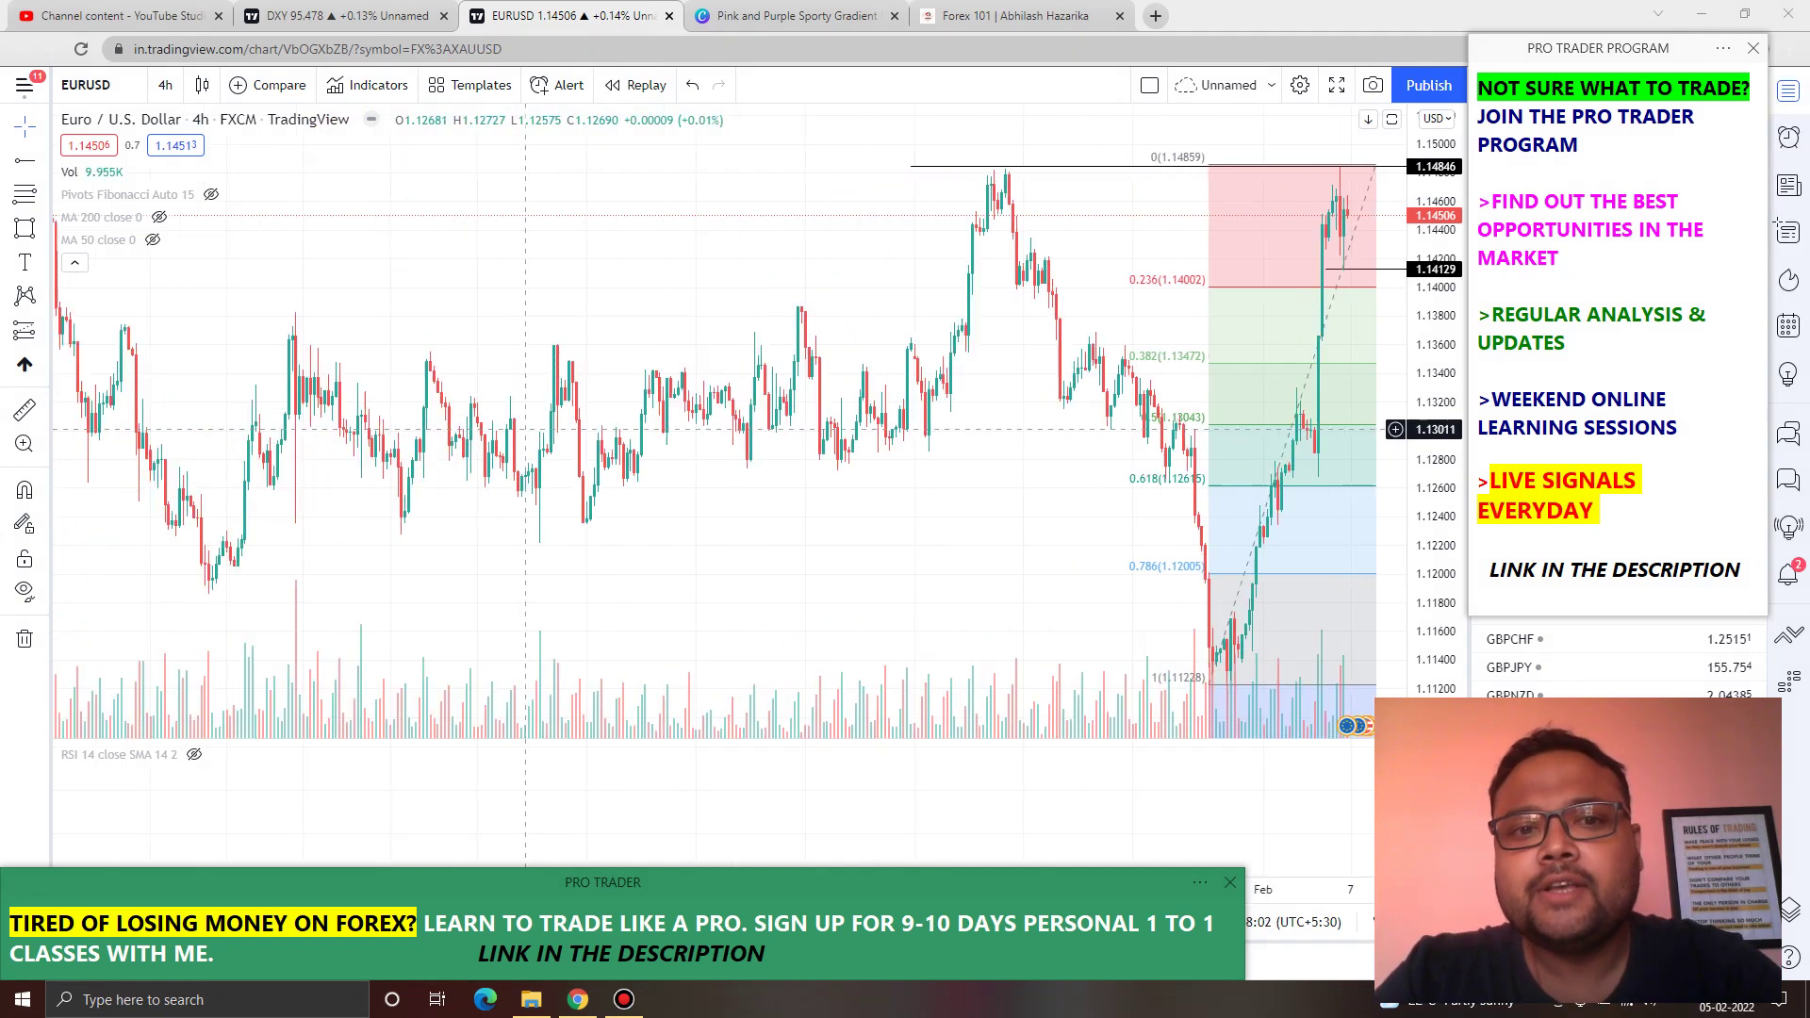
scroll(571, 429, "up", 1)
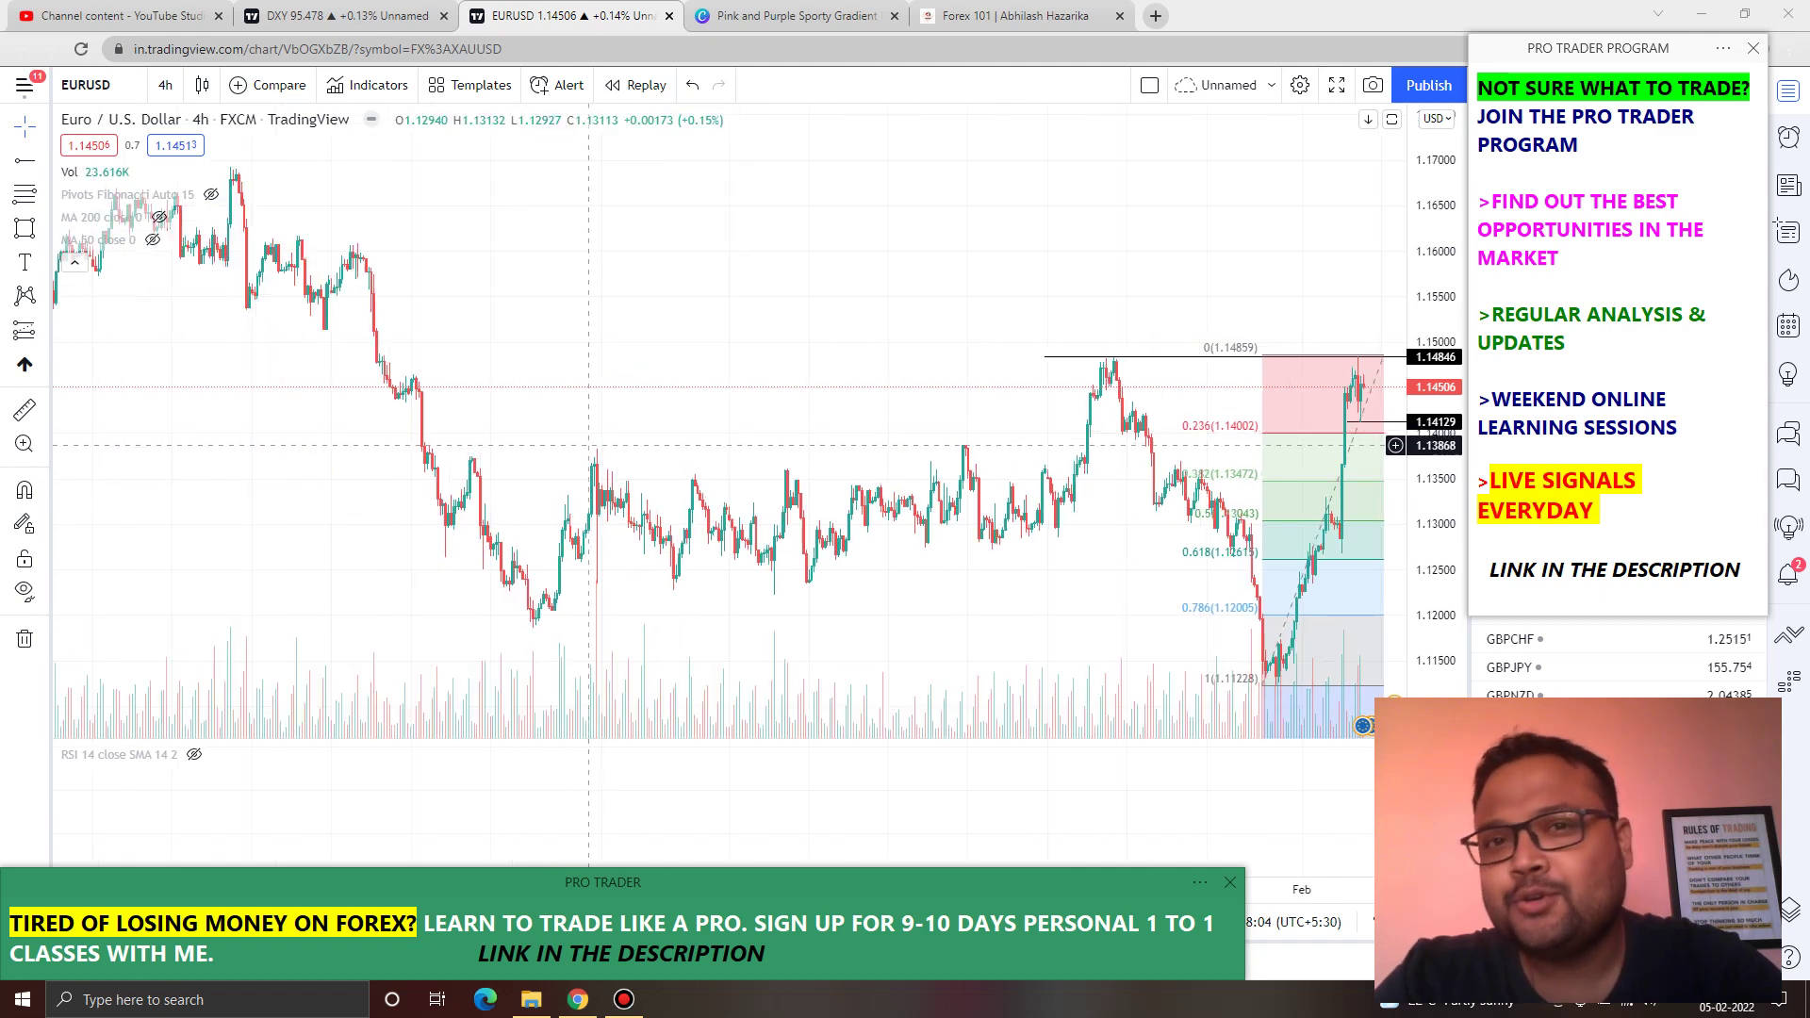
scroll(548, 445, "up", 1)
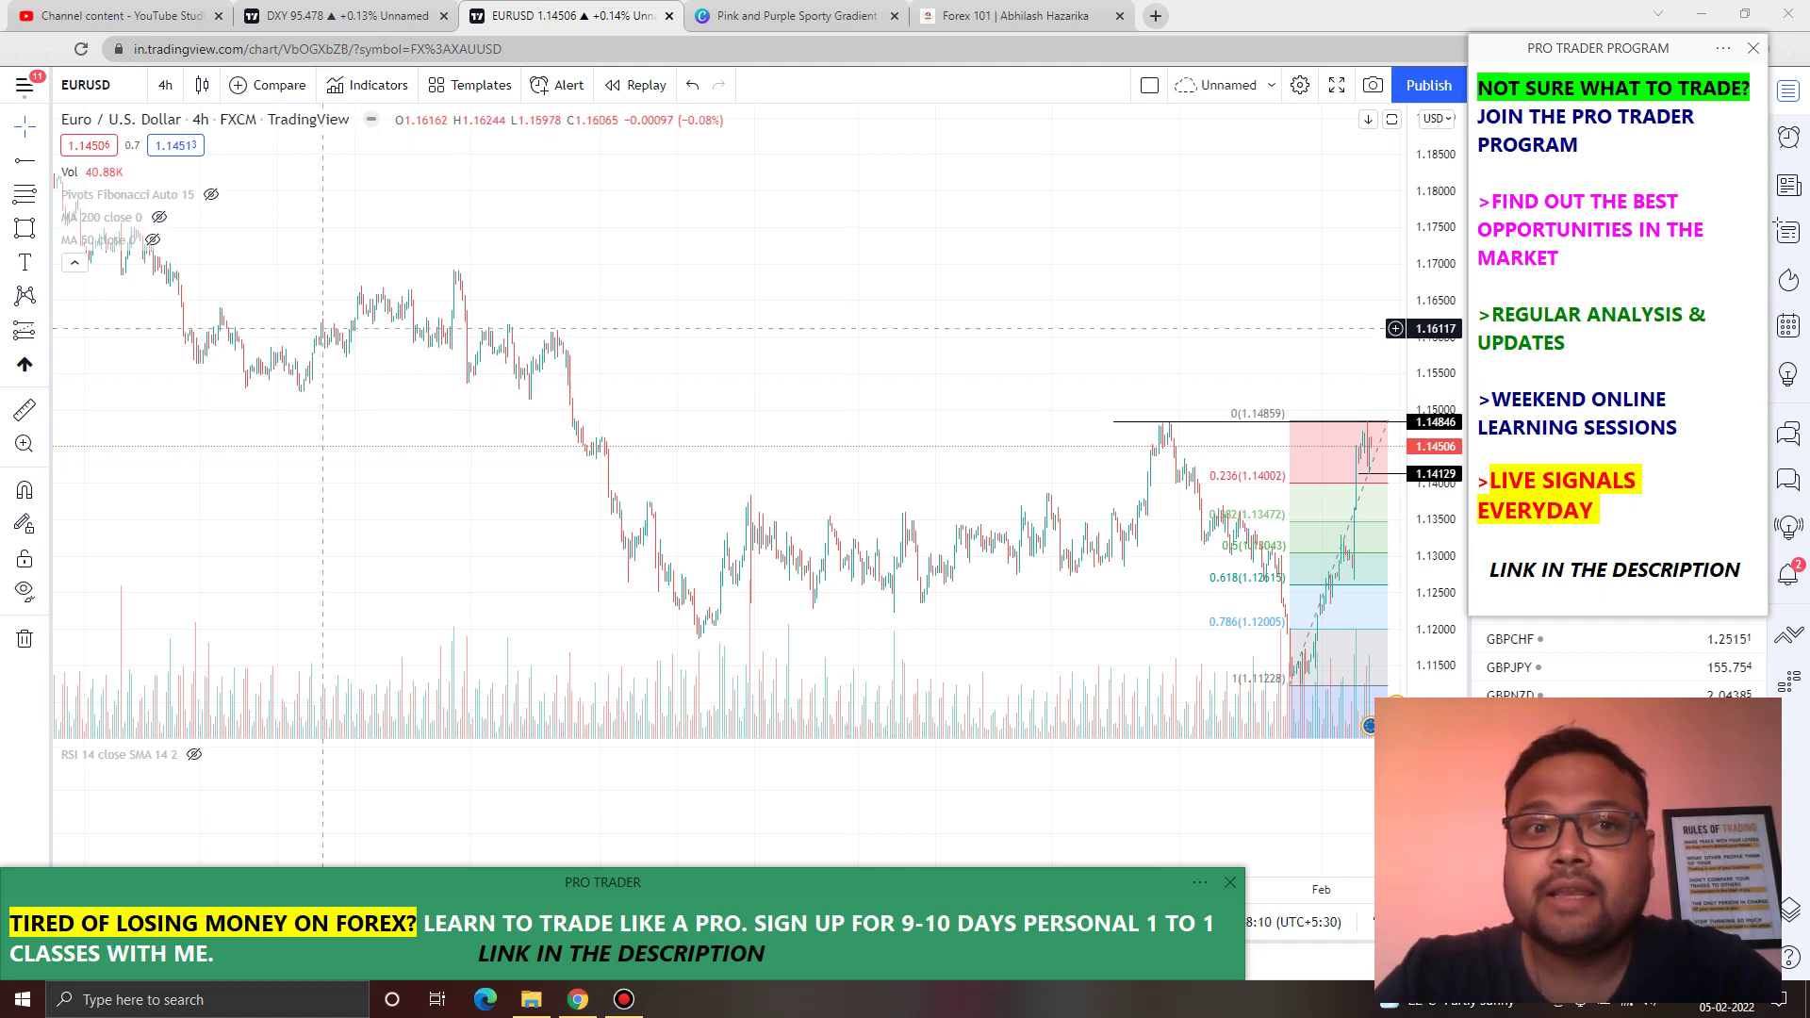
Step: Mark the 1.14846 resistance above the latest EURUSD candles in red and sketch a downward reversal arrow beneath it
scroll(714, 482, "up", 6)
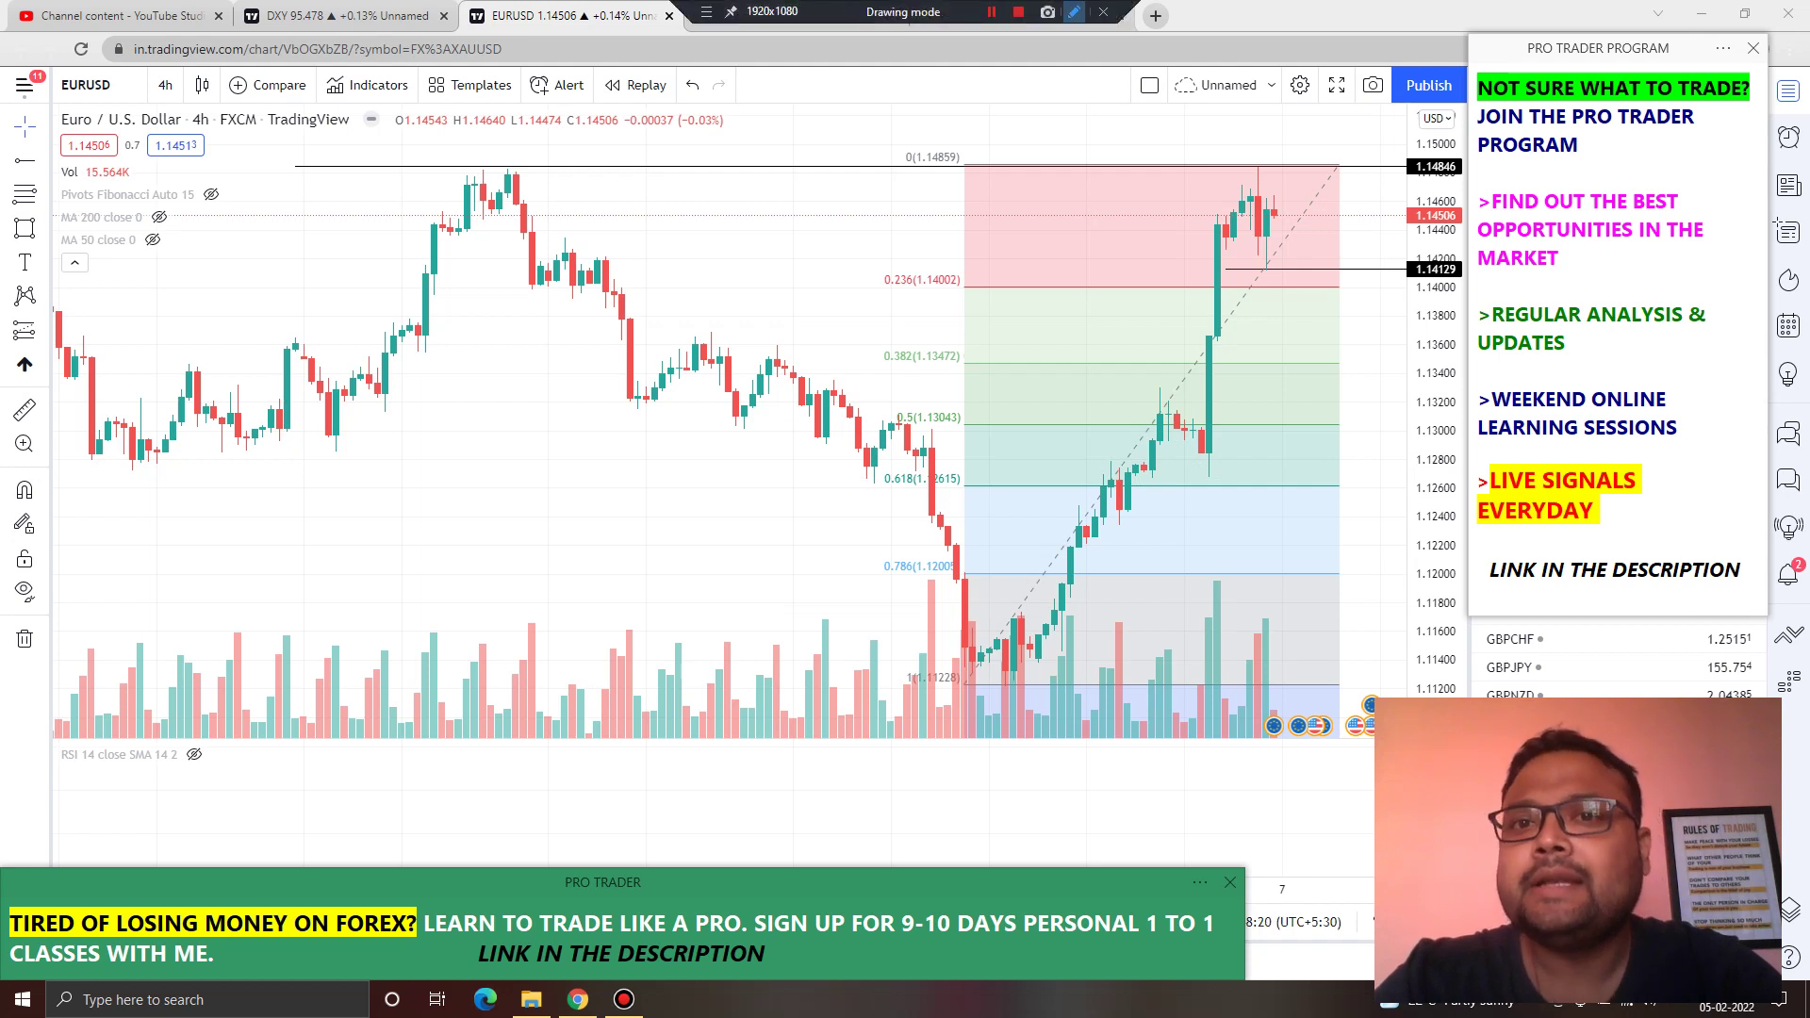
key("ctrl+shift+p")
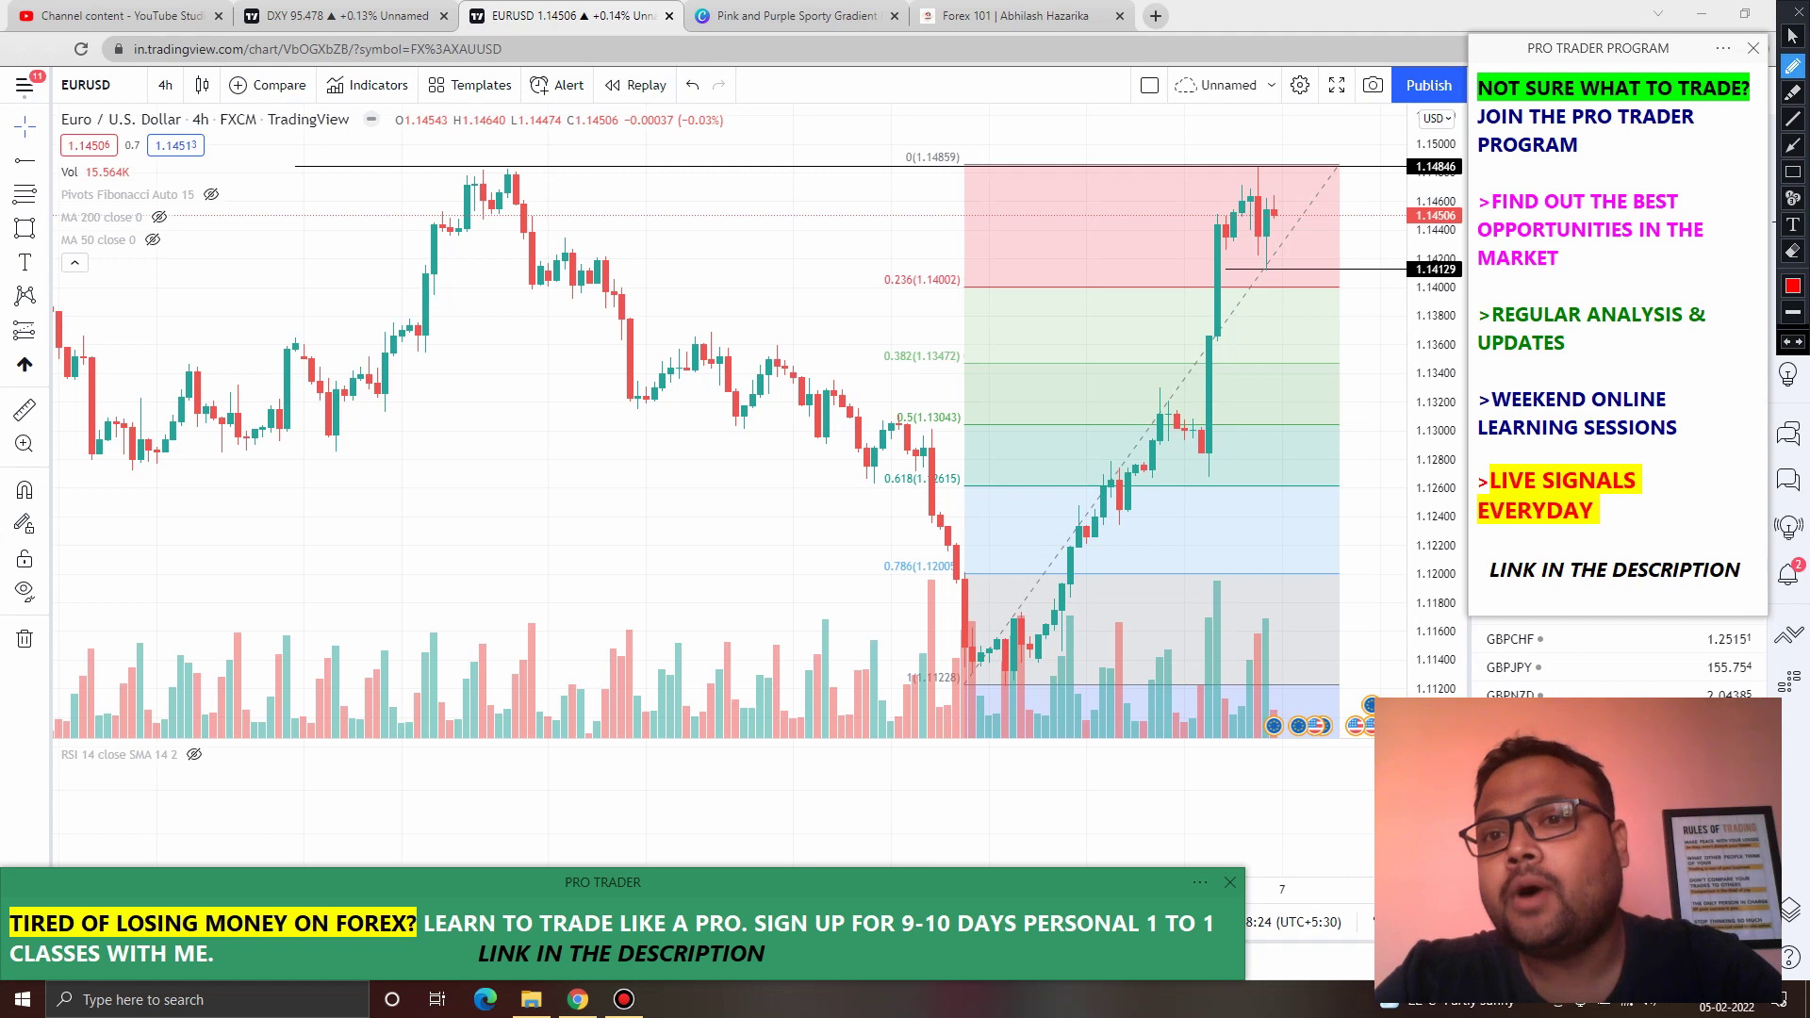
left_click_drag(1251, 175, 1332, 167)
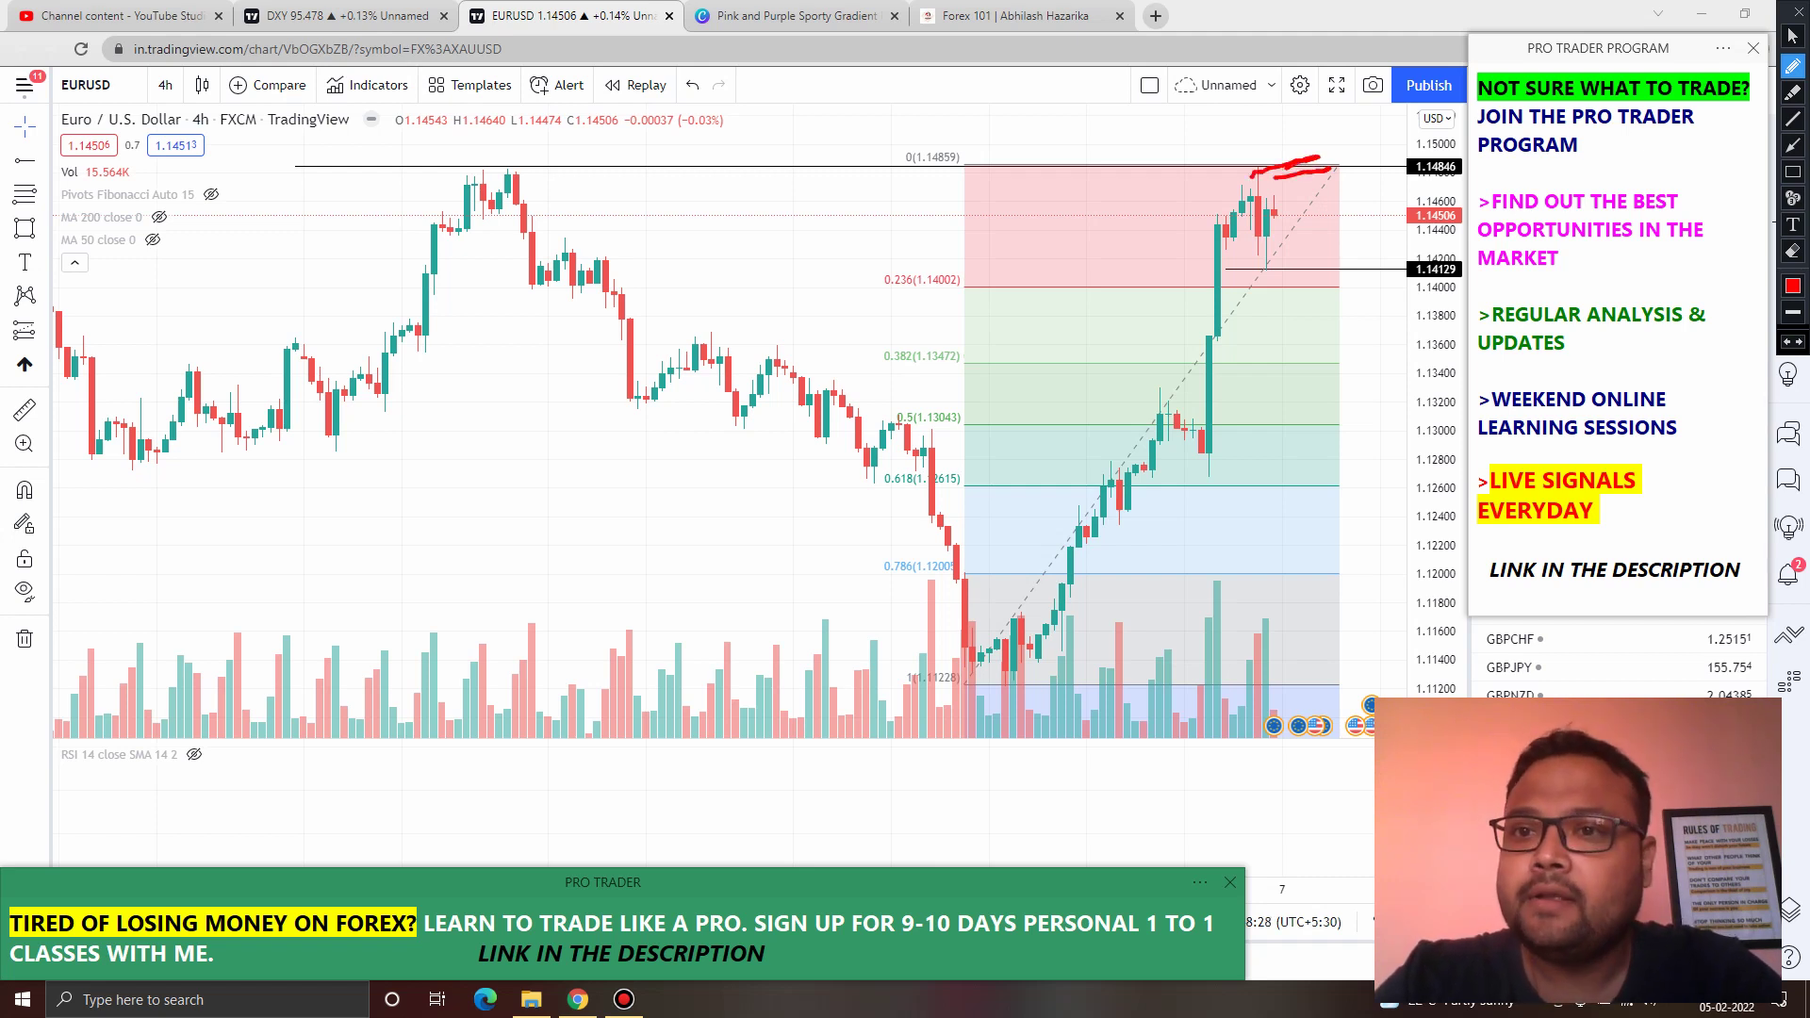
mouse_move(1295, 170)
left_mouse_down()
mouse_move(1346, 226)
mouse_move(1369, 187)
left_mouse_up()
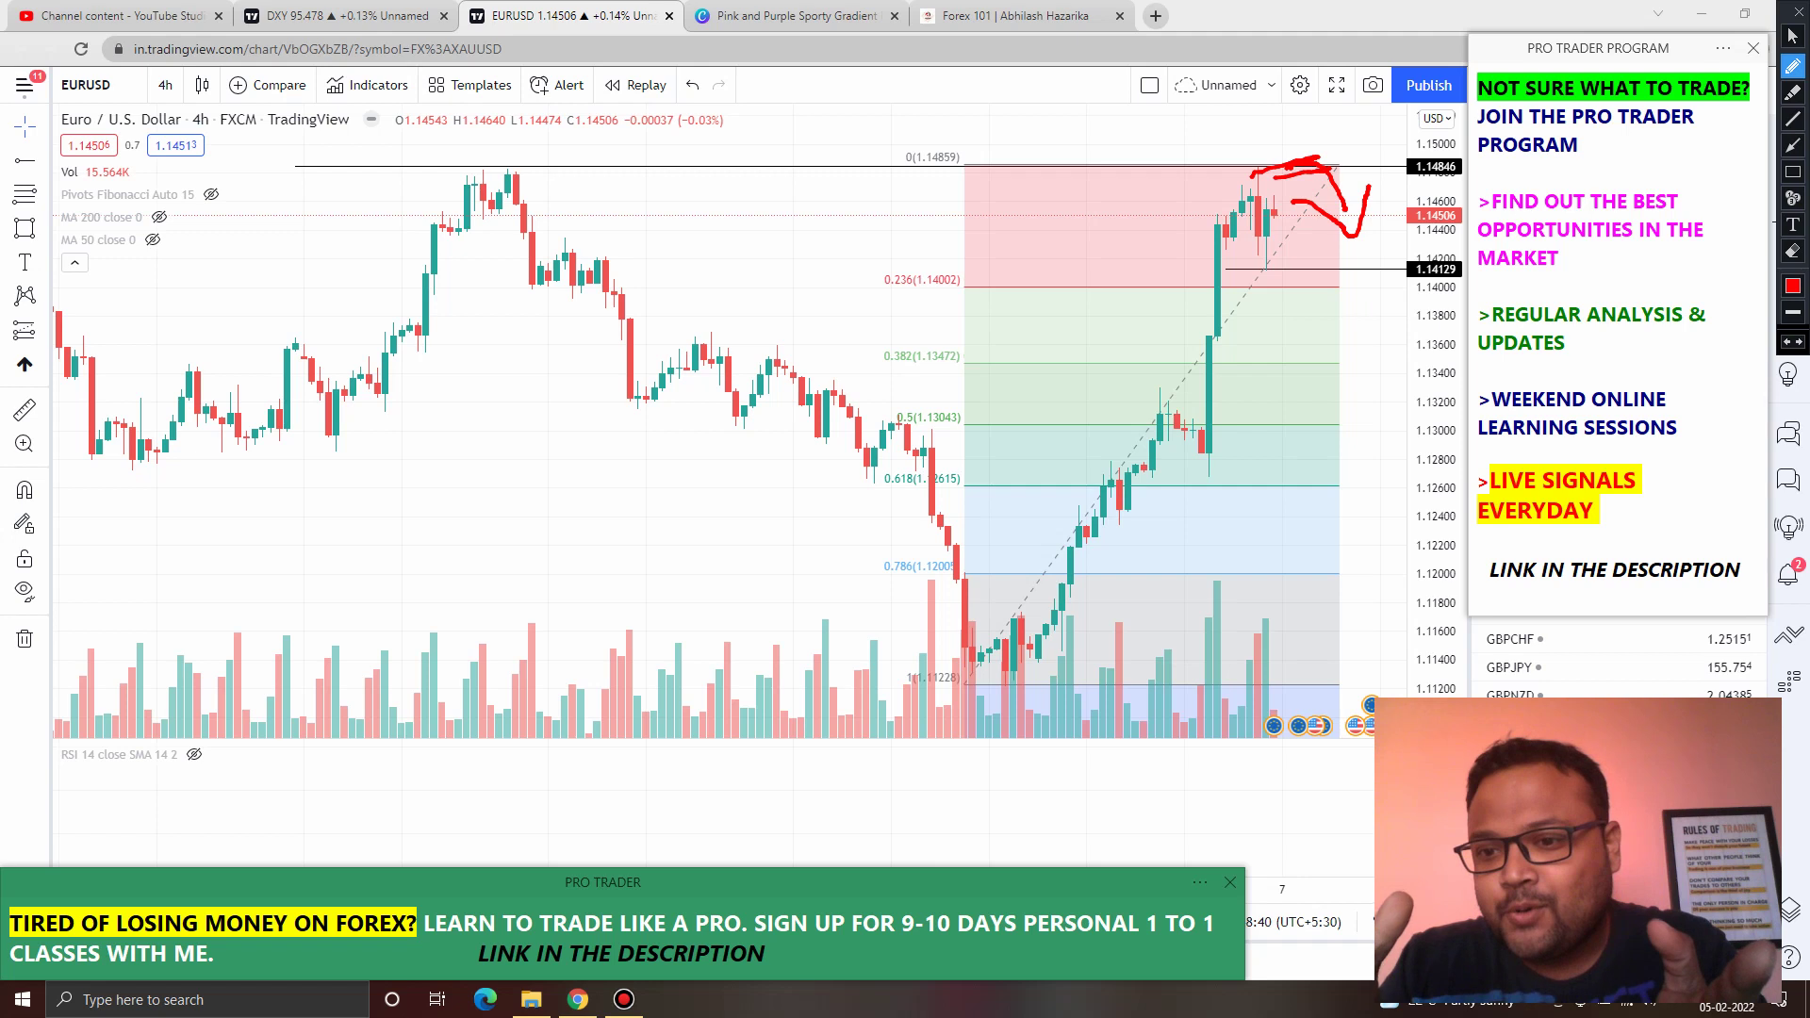
left_click_drag(1297, 181, 1381, 158)
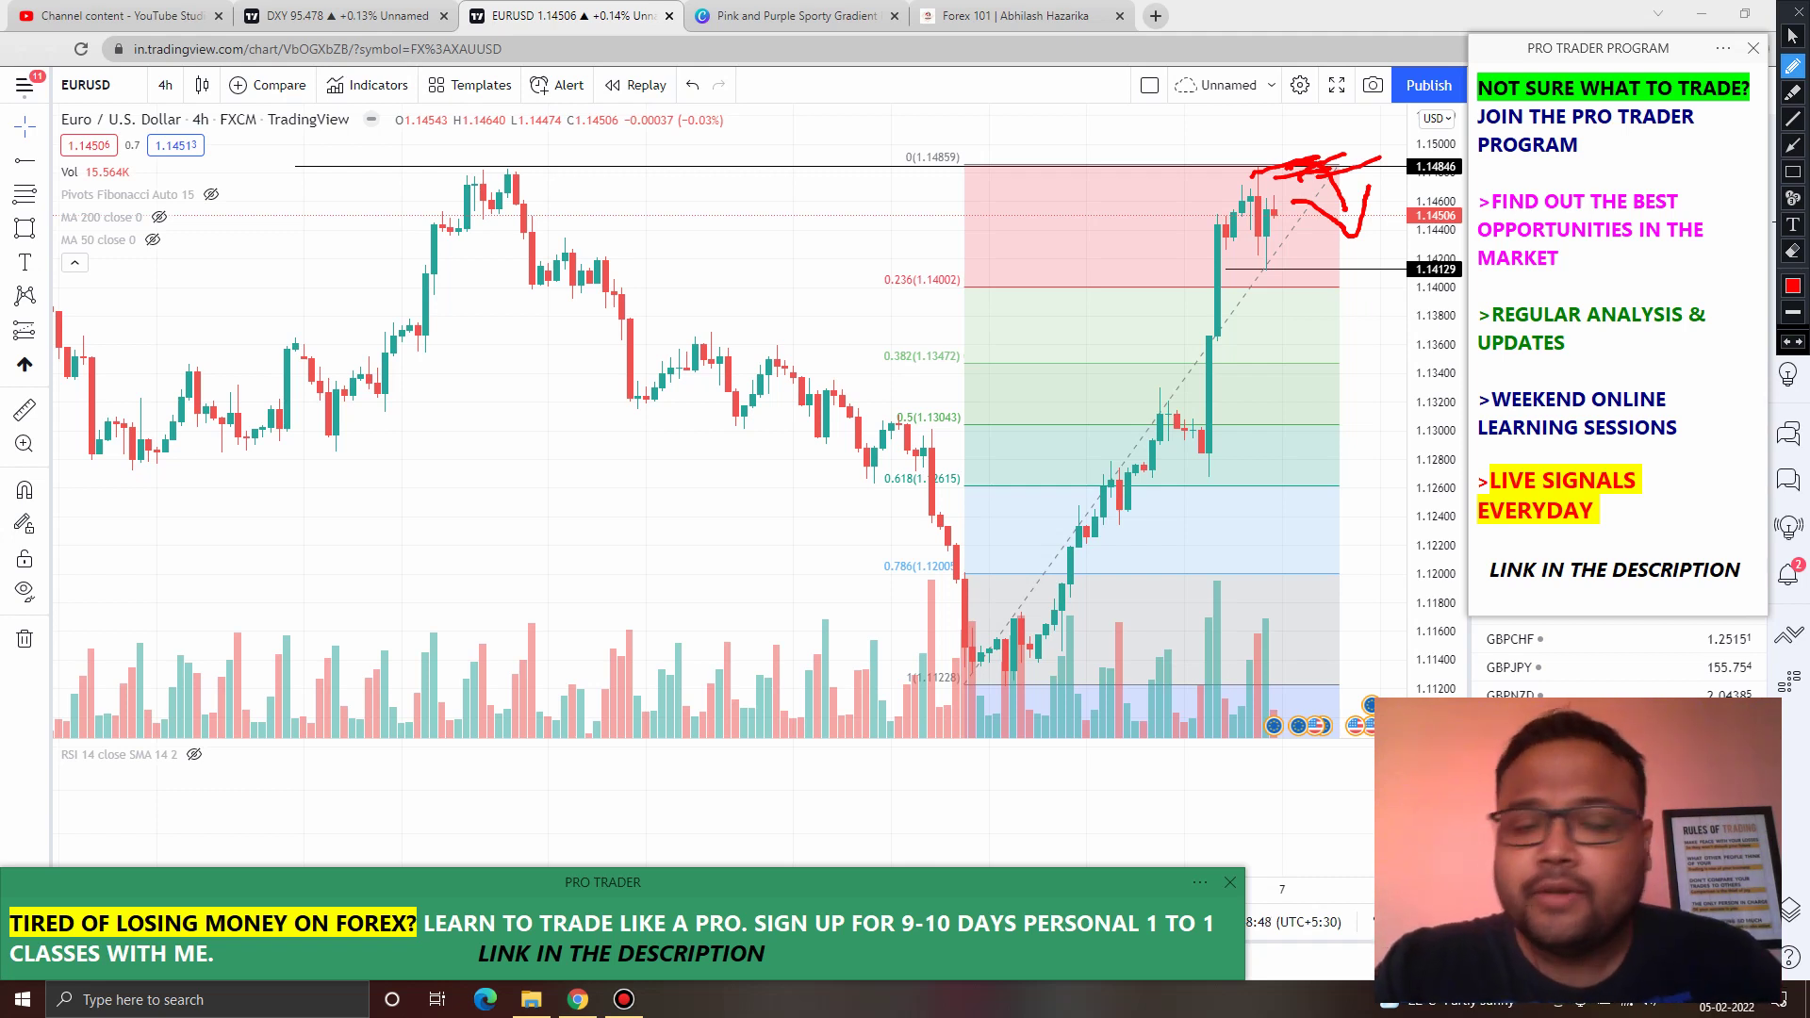
Step: Handwrite a note starting "2-3" below the earlier EURUSD peak, circle it, and reinforce the mark on the 1.14846 resistance
mouse_move(323, 478)
left_mouse_down()
mouse_move(371, 434)
mouse_move(407, 509)
mouse_move(509, 462)
left_mouse_up()
left_click_drag(502, 362, 518, 386)
left_click_drag(542, 396, 547, 481)
left_click_drag(581, 419, 582, 451)
mouse_move(517, 236)
left_mouse_down()
mouse_move(655, 718)
mouse_move(523, 169)
left_mouse_up()
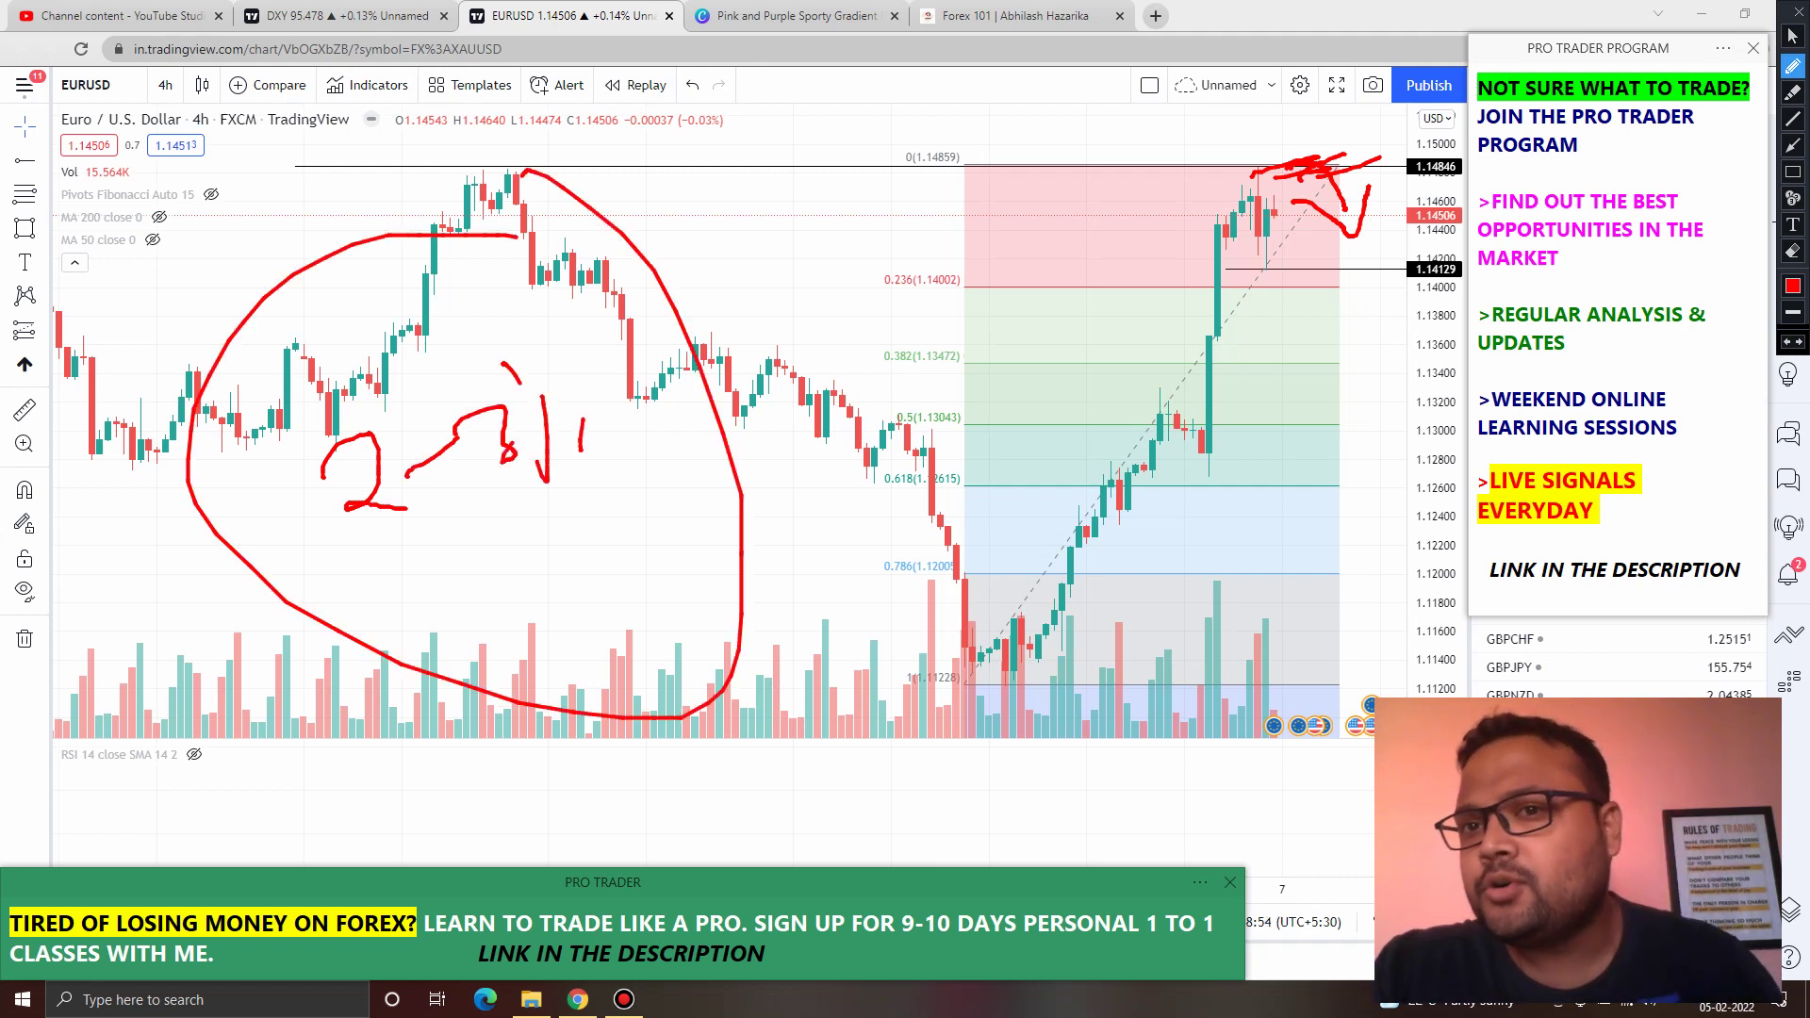
left_click_drag(1296, 157, 1235, 173)
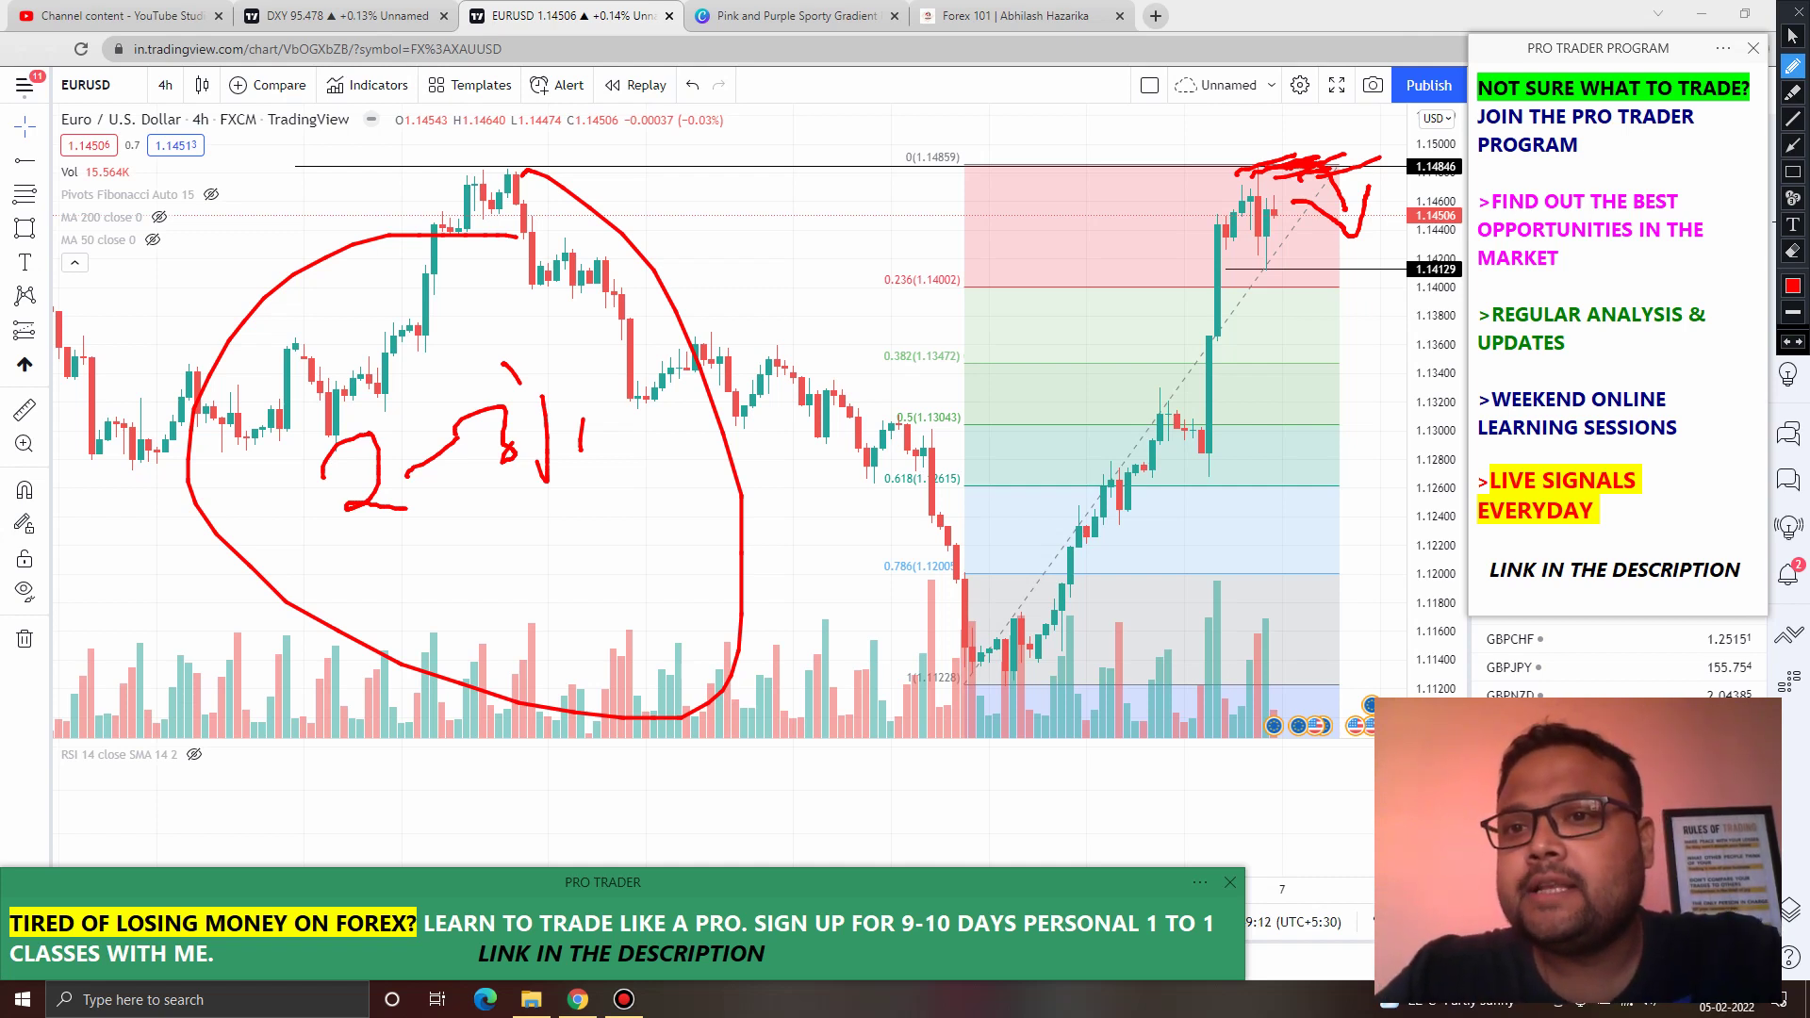
Step: Underline the 1.14129 and 1.14002 levels, handwrite and circle 1.1412 beside them, and clear all annotations
left_click_drag(1207, 286, 1334, 287)
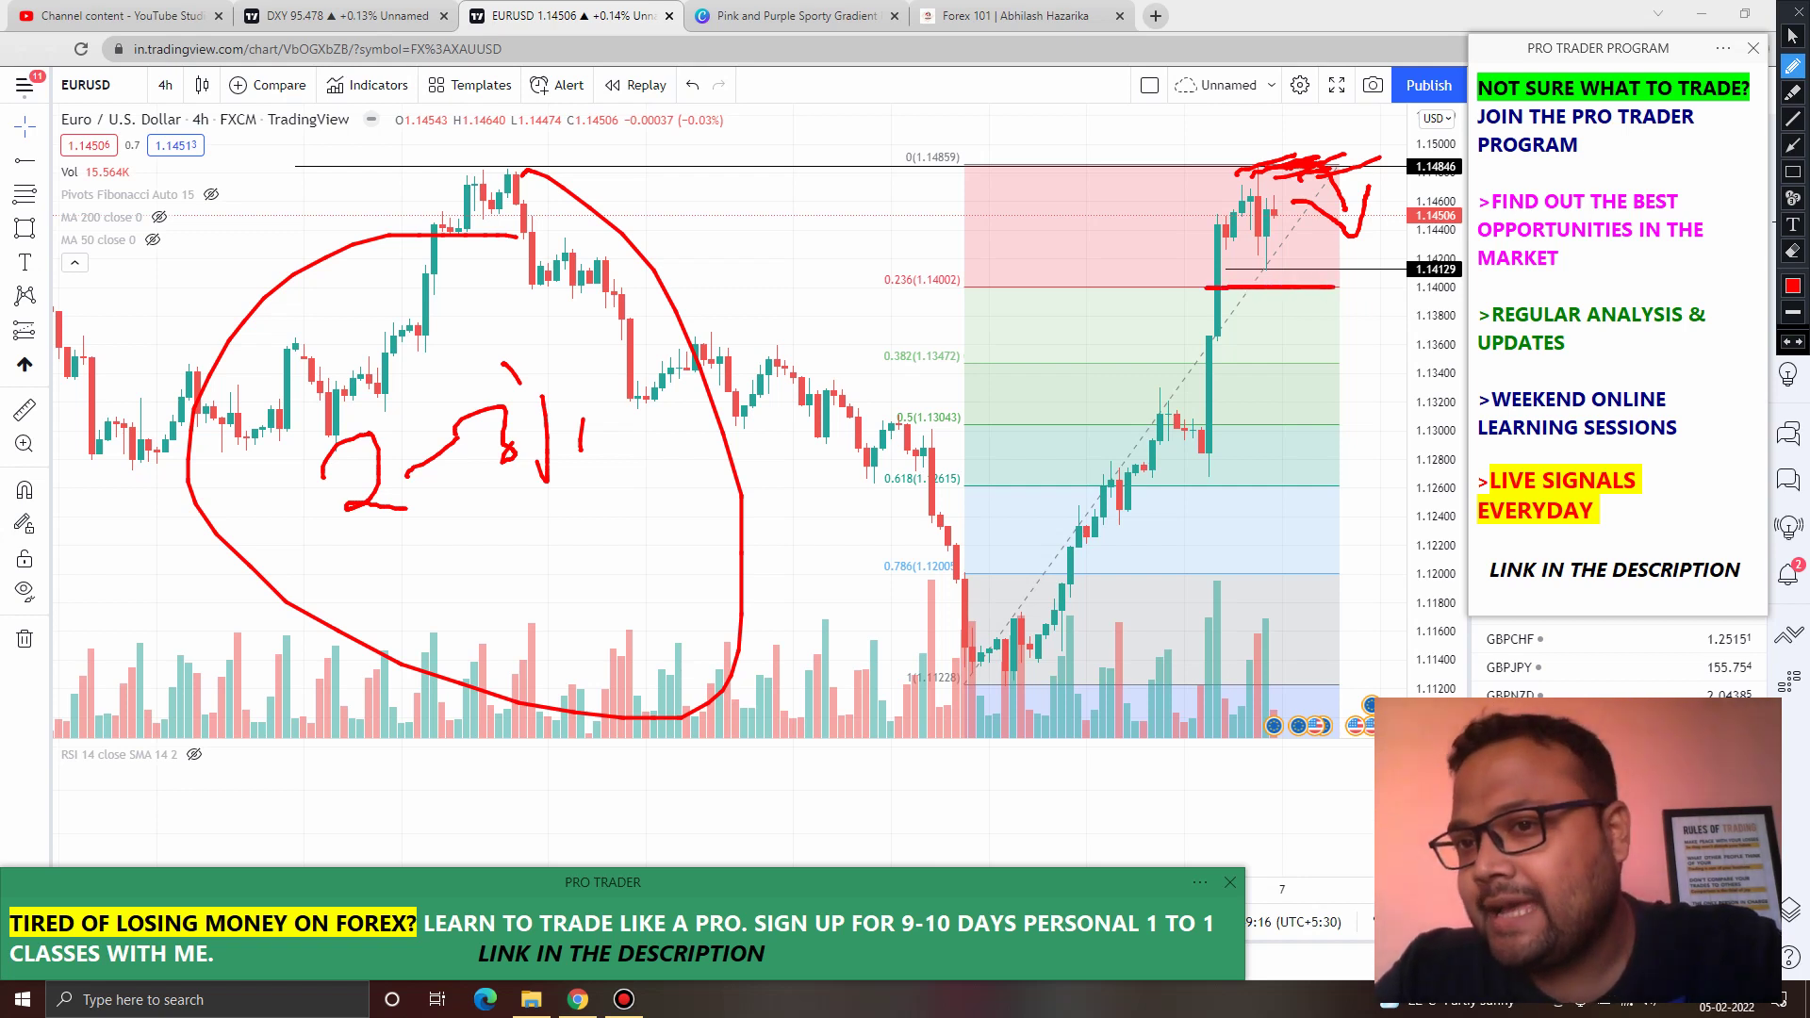
left_click_drag(1227, 270, 1295, 268)
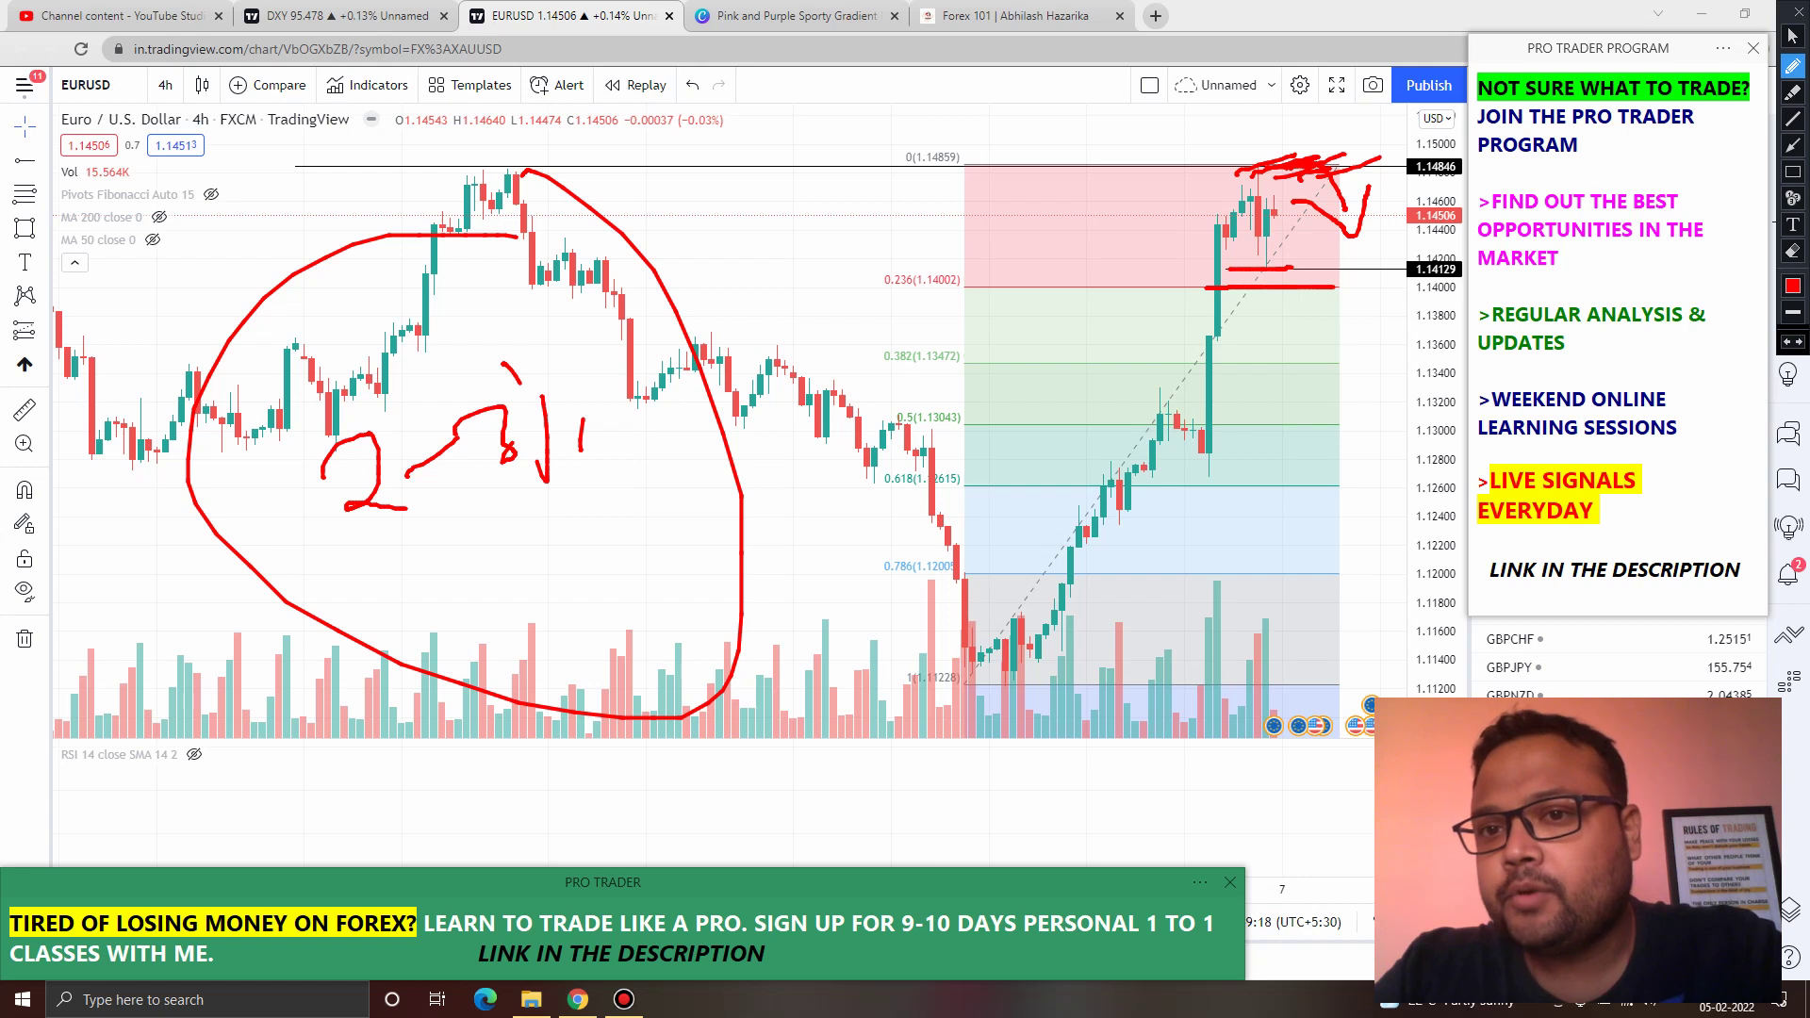
left_click_drag(890, 329, 895, 397)
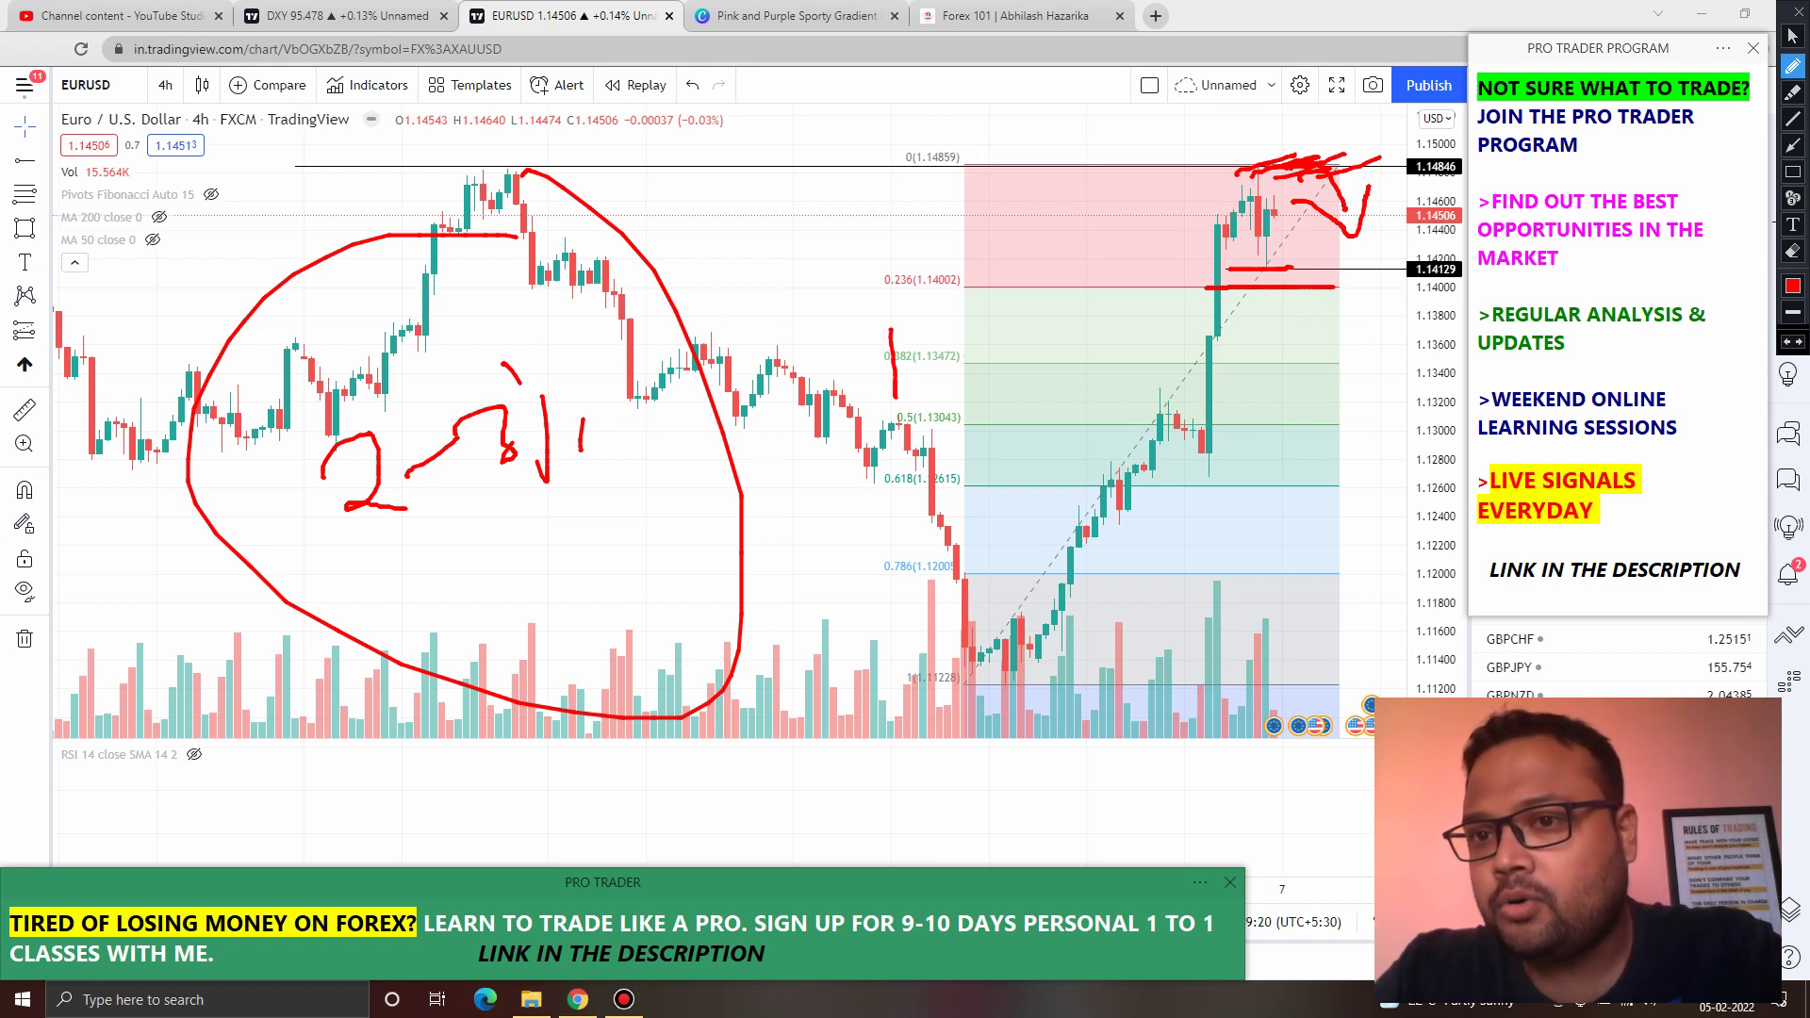
mouse_move(952, 304)
left_mouse_down()
mouse_move(958, 366)
mouse_move(1004, 341)
left_mouse_up()
left_click_drag(1007, 325, 1014, 393)
mouse_move(1027, 292)
left_mouse_down()
mouse_move(1041, 370)
mouse_move(1096, 347)
left_mouse_up()
mouse_move(1069, 256)
left_mouse_down()
mouse_move(1091, 266)
mouse_move(1005, 434)
mouse_move(1080, 251)
left_mouse_up()
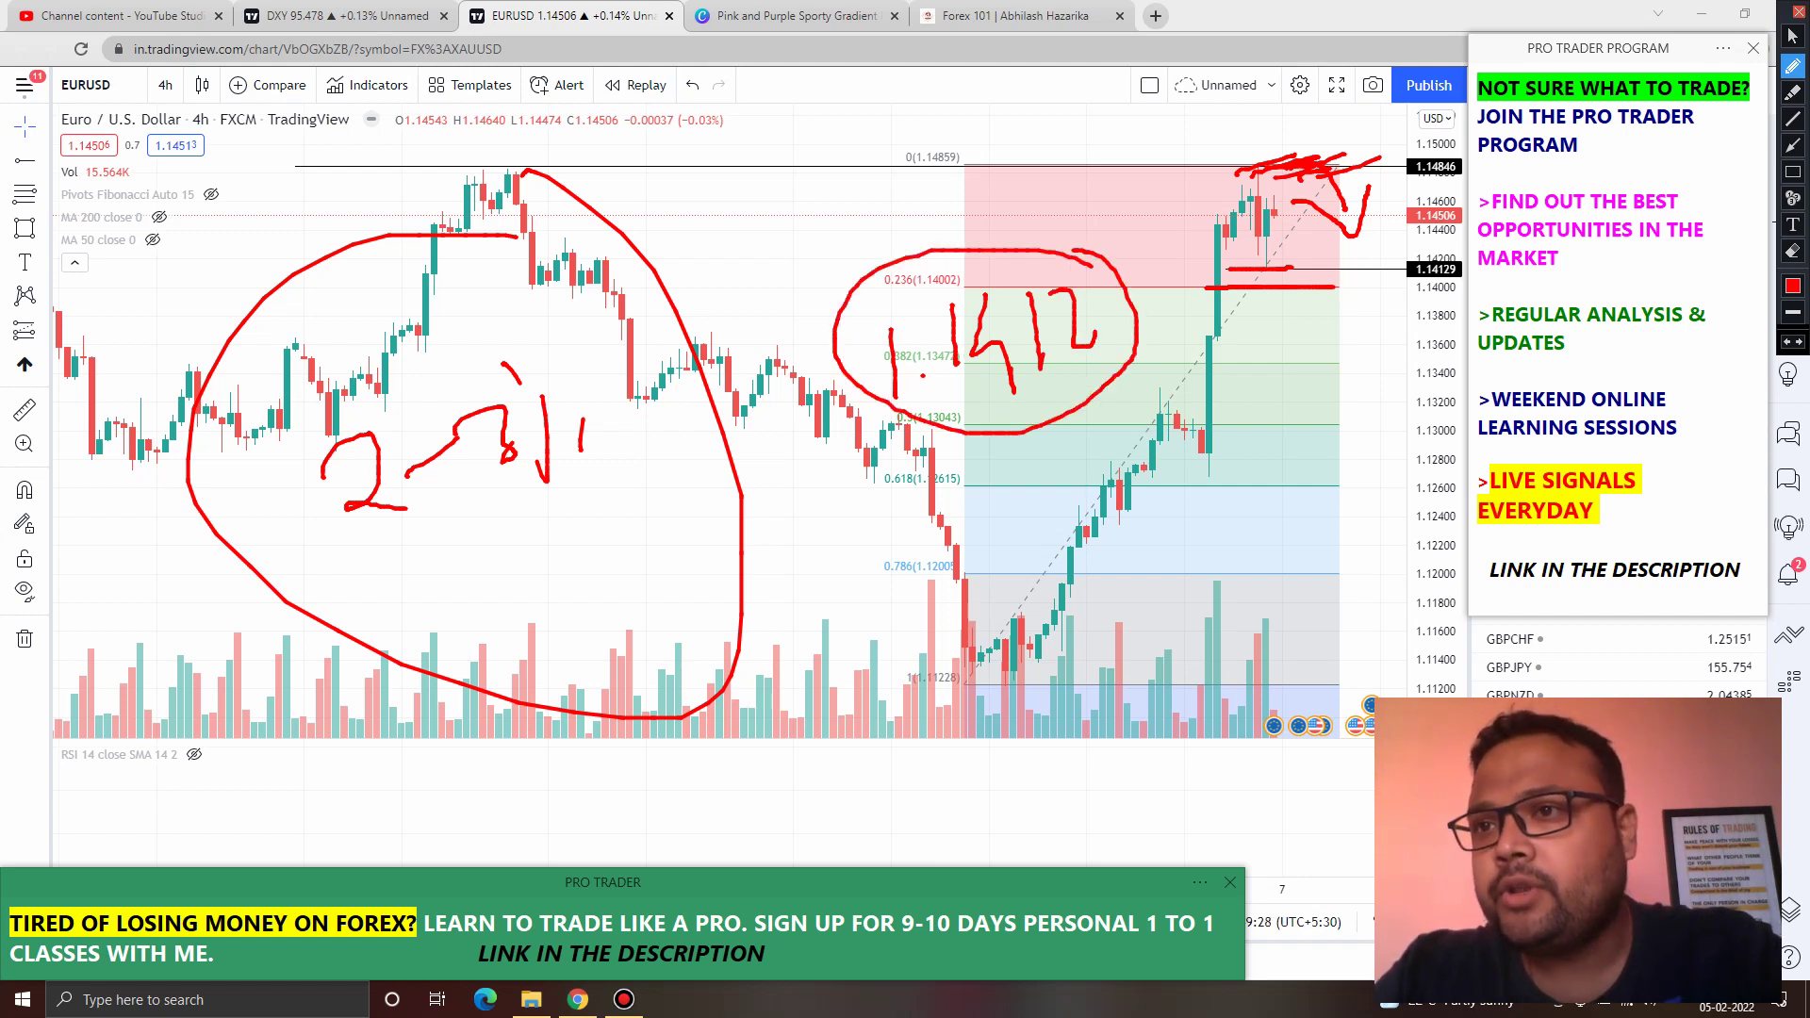
left_click(1799, 12)
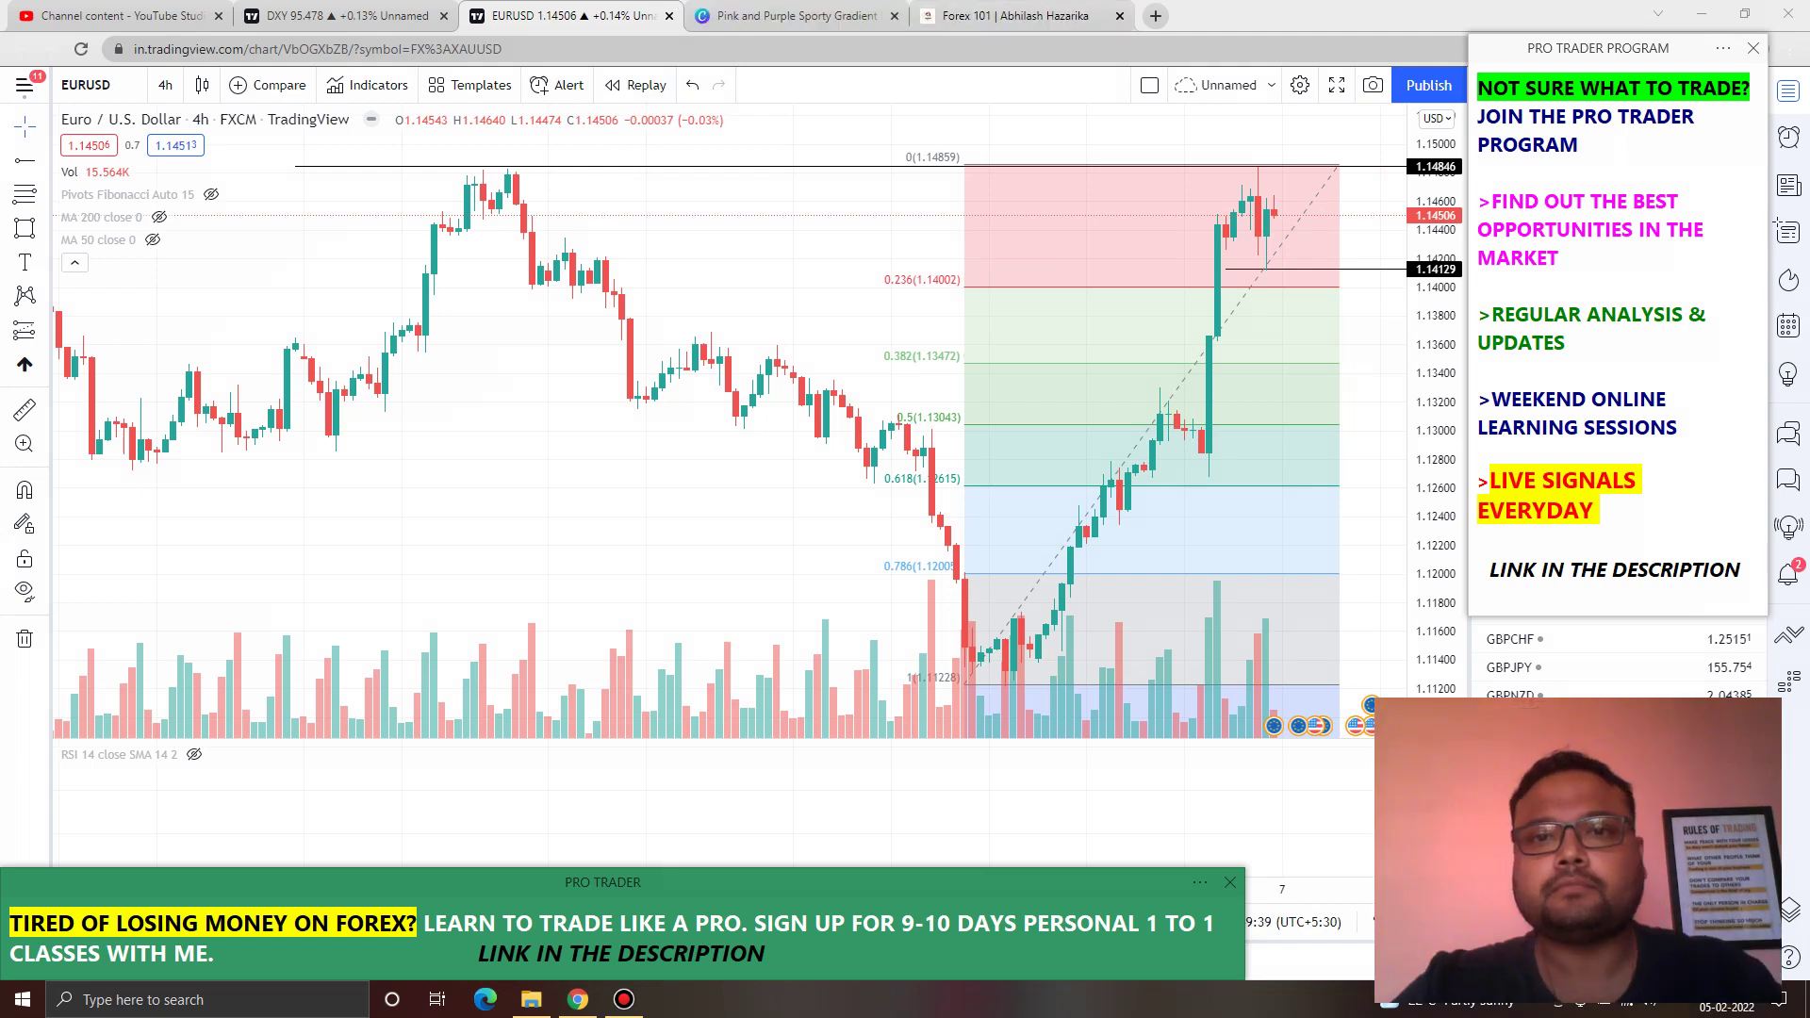
Step: Draw a red line along the 0.236 Fibonacci level at 1.14002, and handwrite and circle 1.1400 over the earlier price action
left_click(1073, 12)
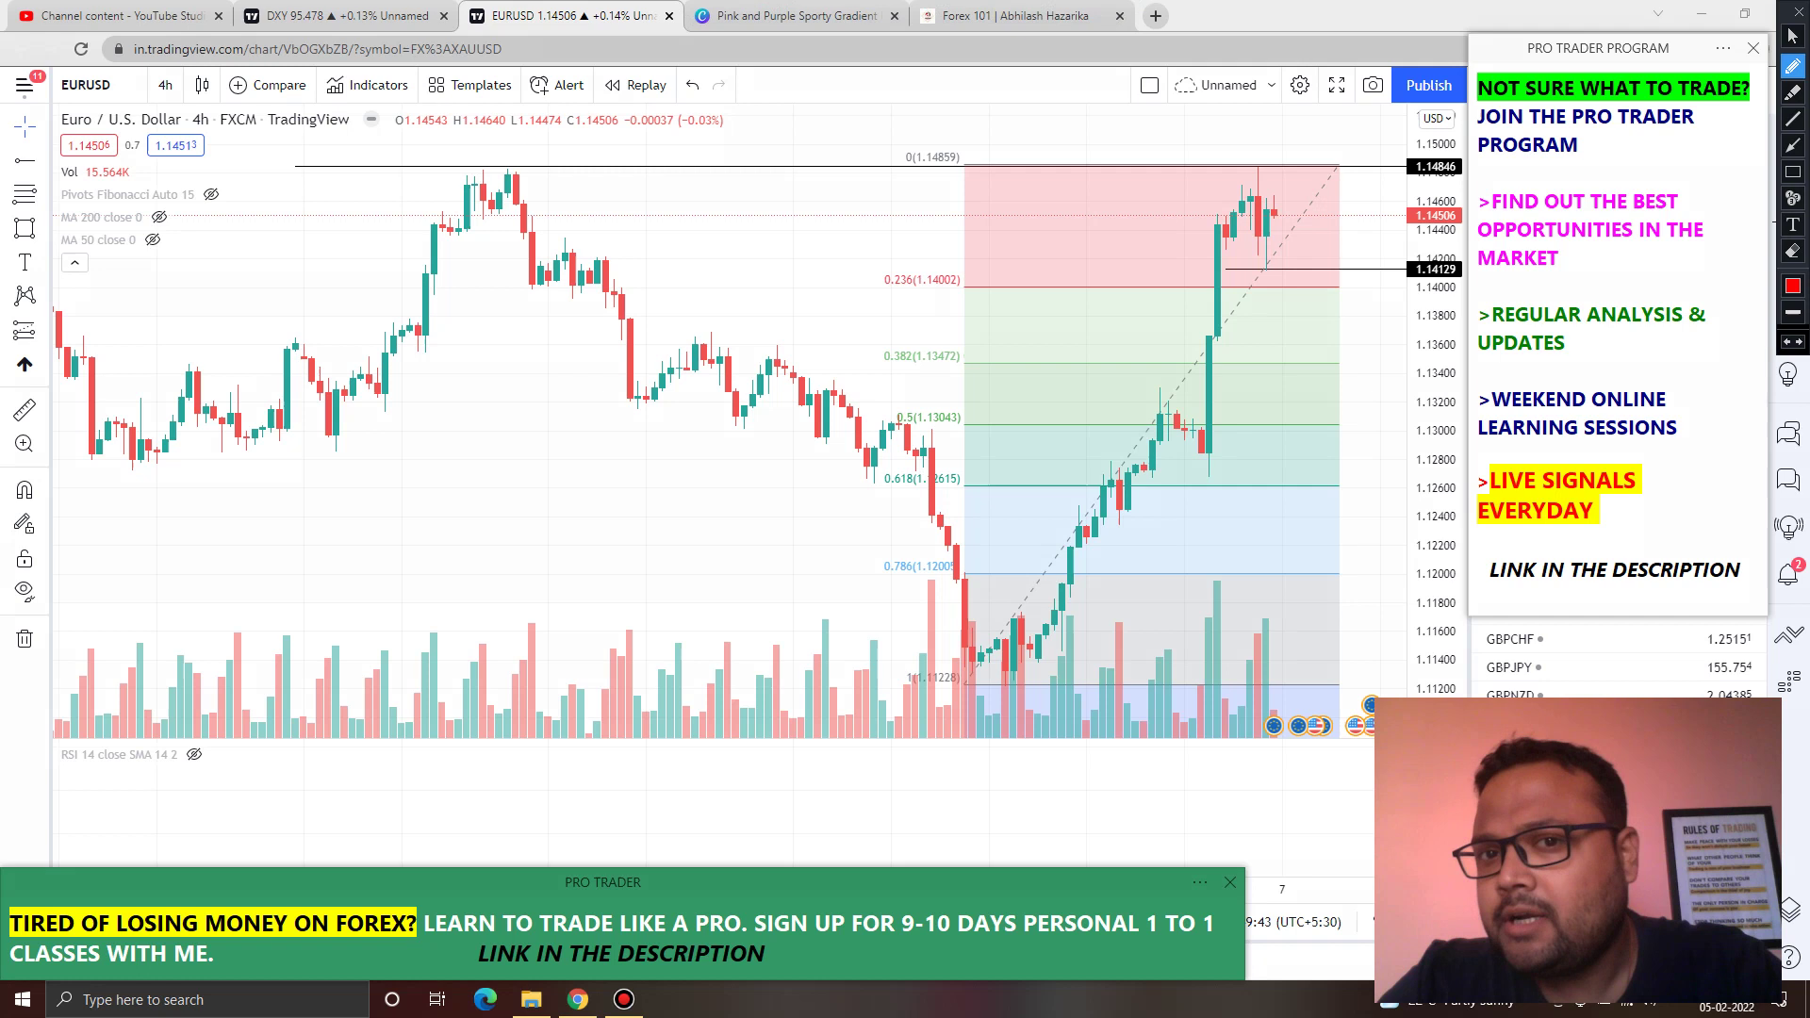
left_click_drag(963, 287, 1365, 282)
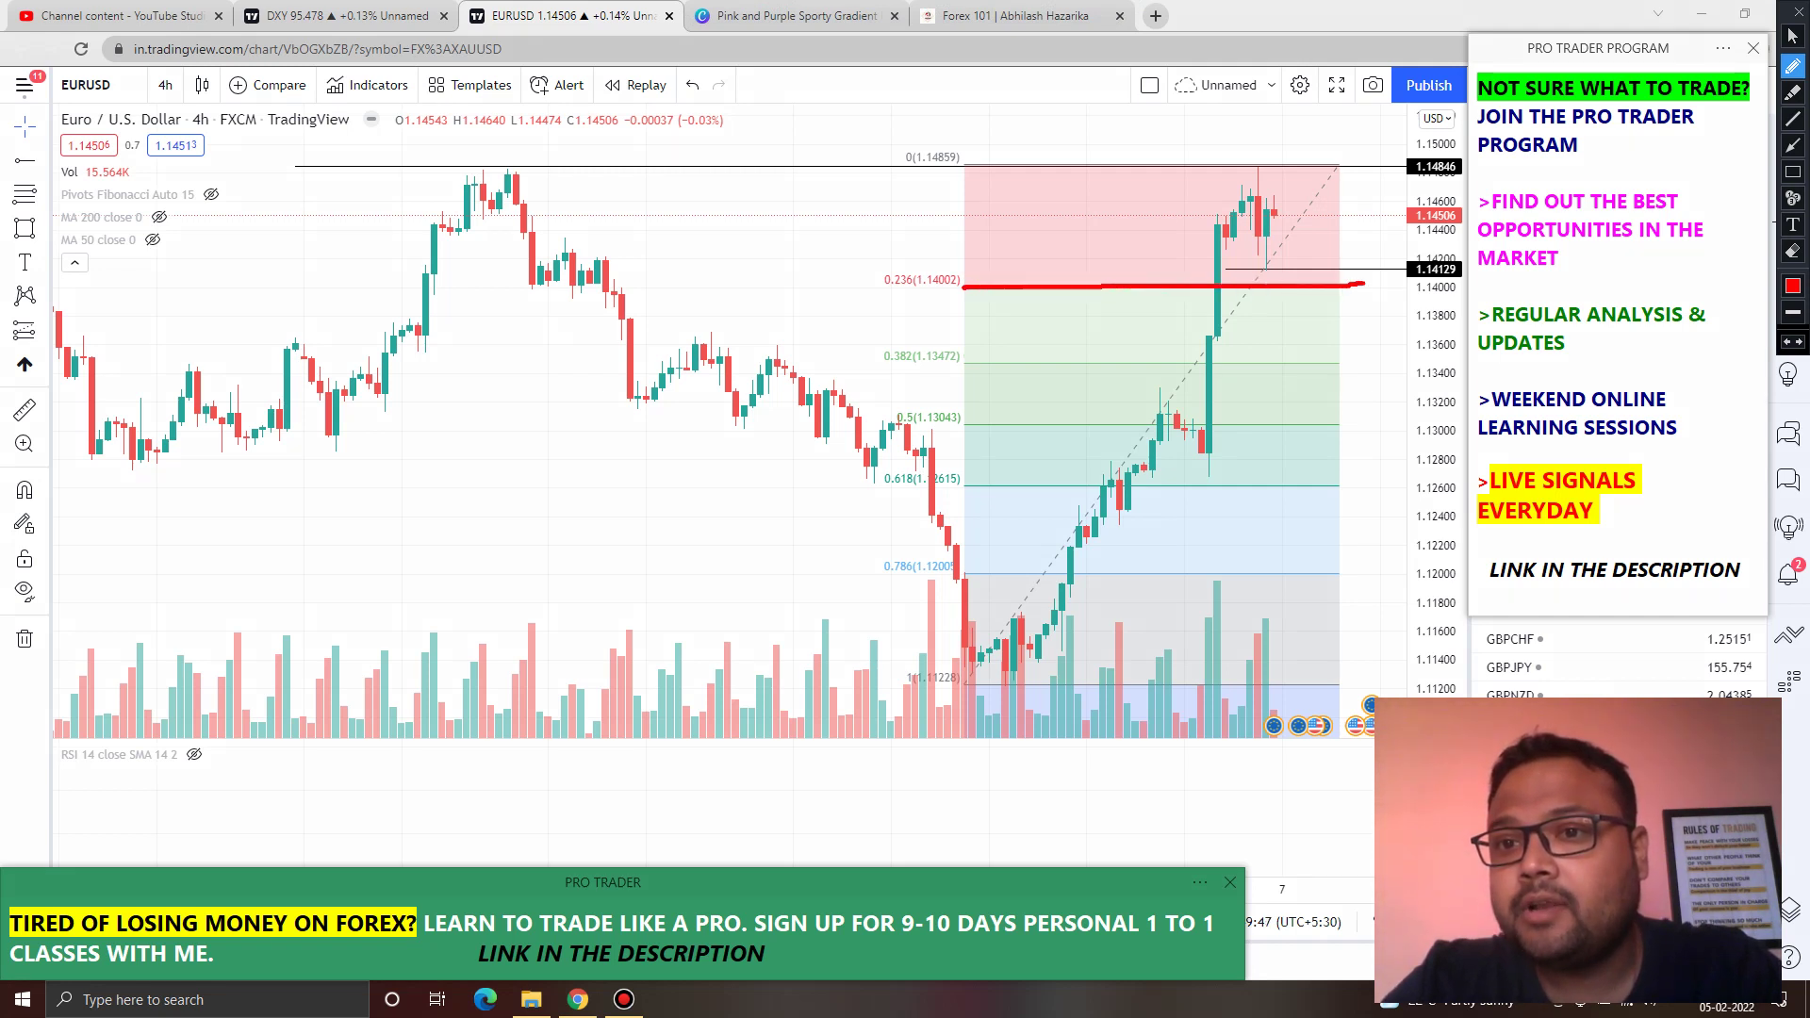
left_click_drag(622, 280, 655, 329)
left_click(669, 311)
mouse_move(681, 227)
left_mouse_down()
mouse_move(702, 310)
mouse_move(804, 231)
left_mouse_up()
mouse_move(787, 167)
left_mouse_down()
mouse_move(495, 288)
mouse_move(784, 183)
left_mouse_up()
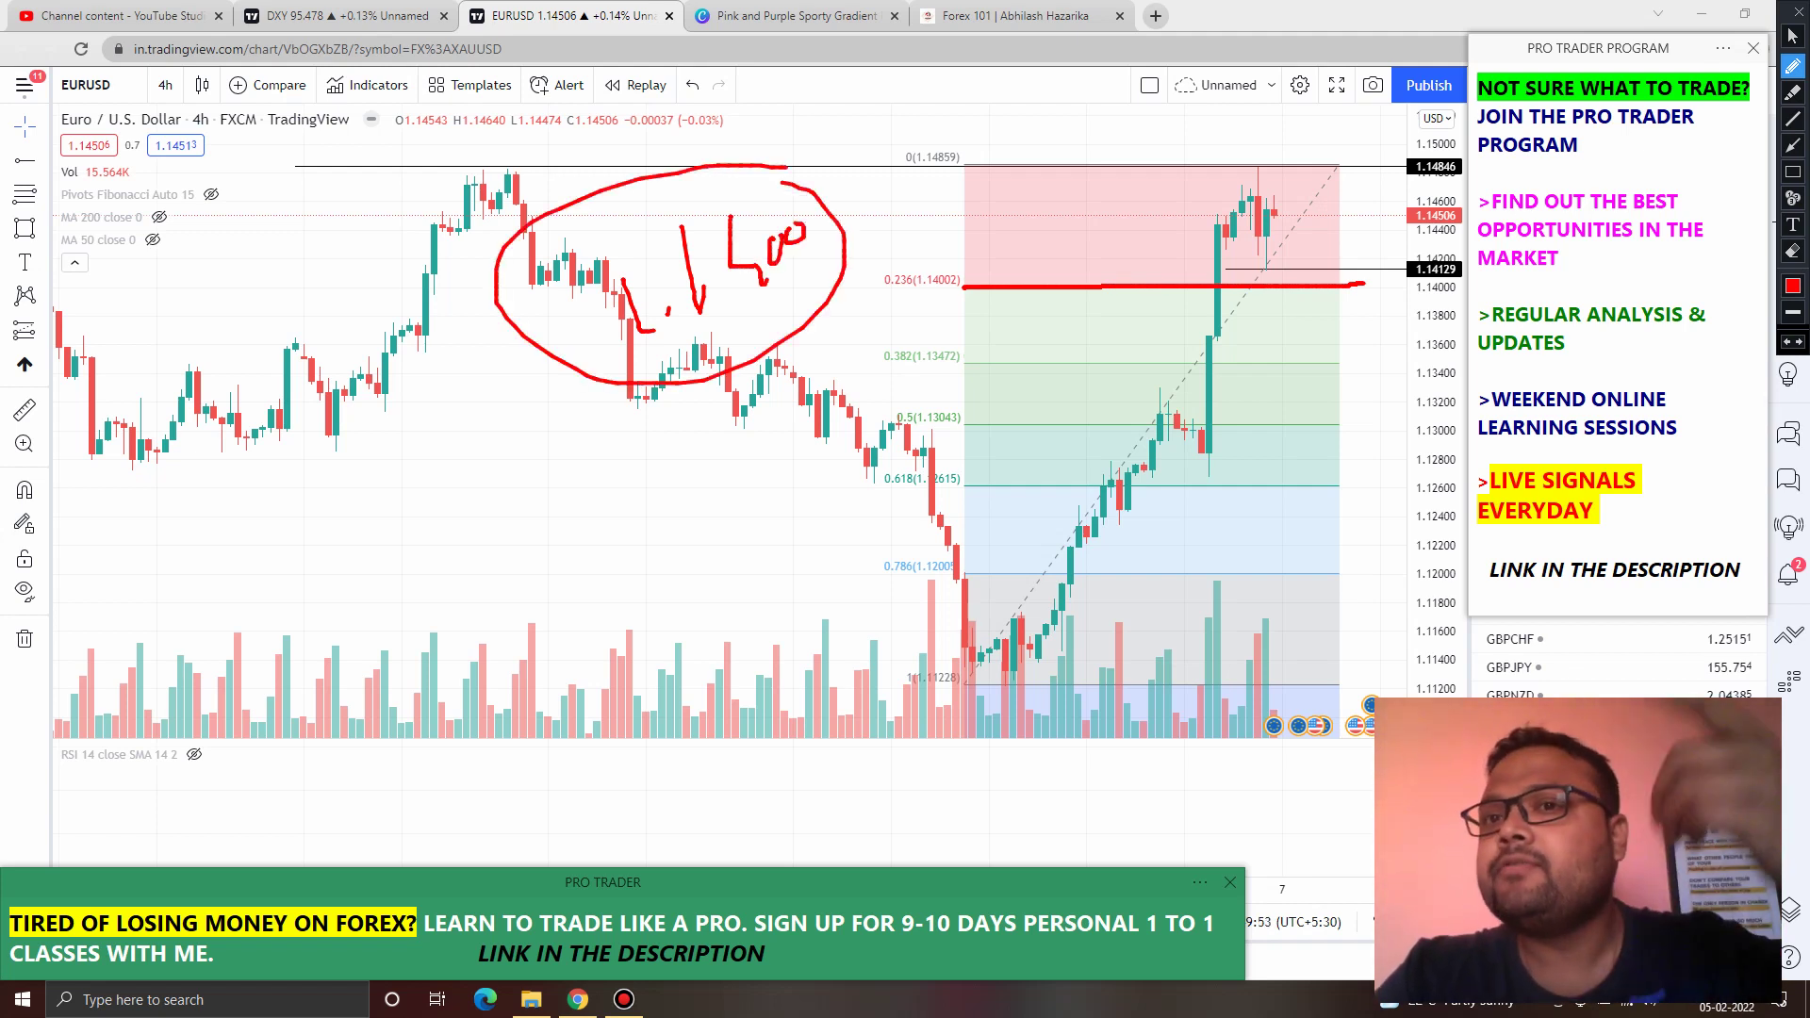
Step: Sketch a small arc and box with a vertical stroke at the latest highs near 1.14846 and circle the whole area
mouse_move(1282, 190)
left_mouse_down()
mouse_move(1299, 168)
mouse_move(1330, 200)
left_mouse_up()
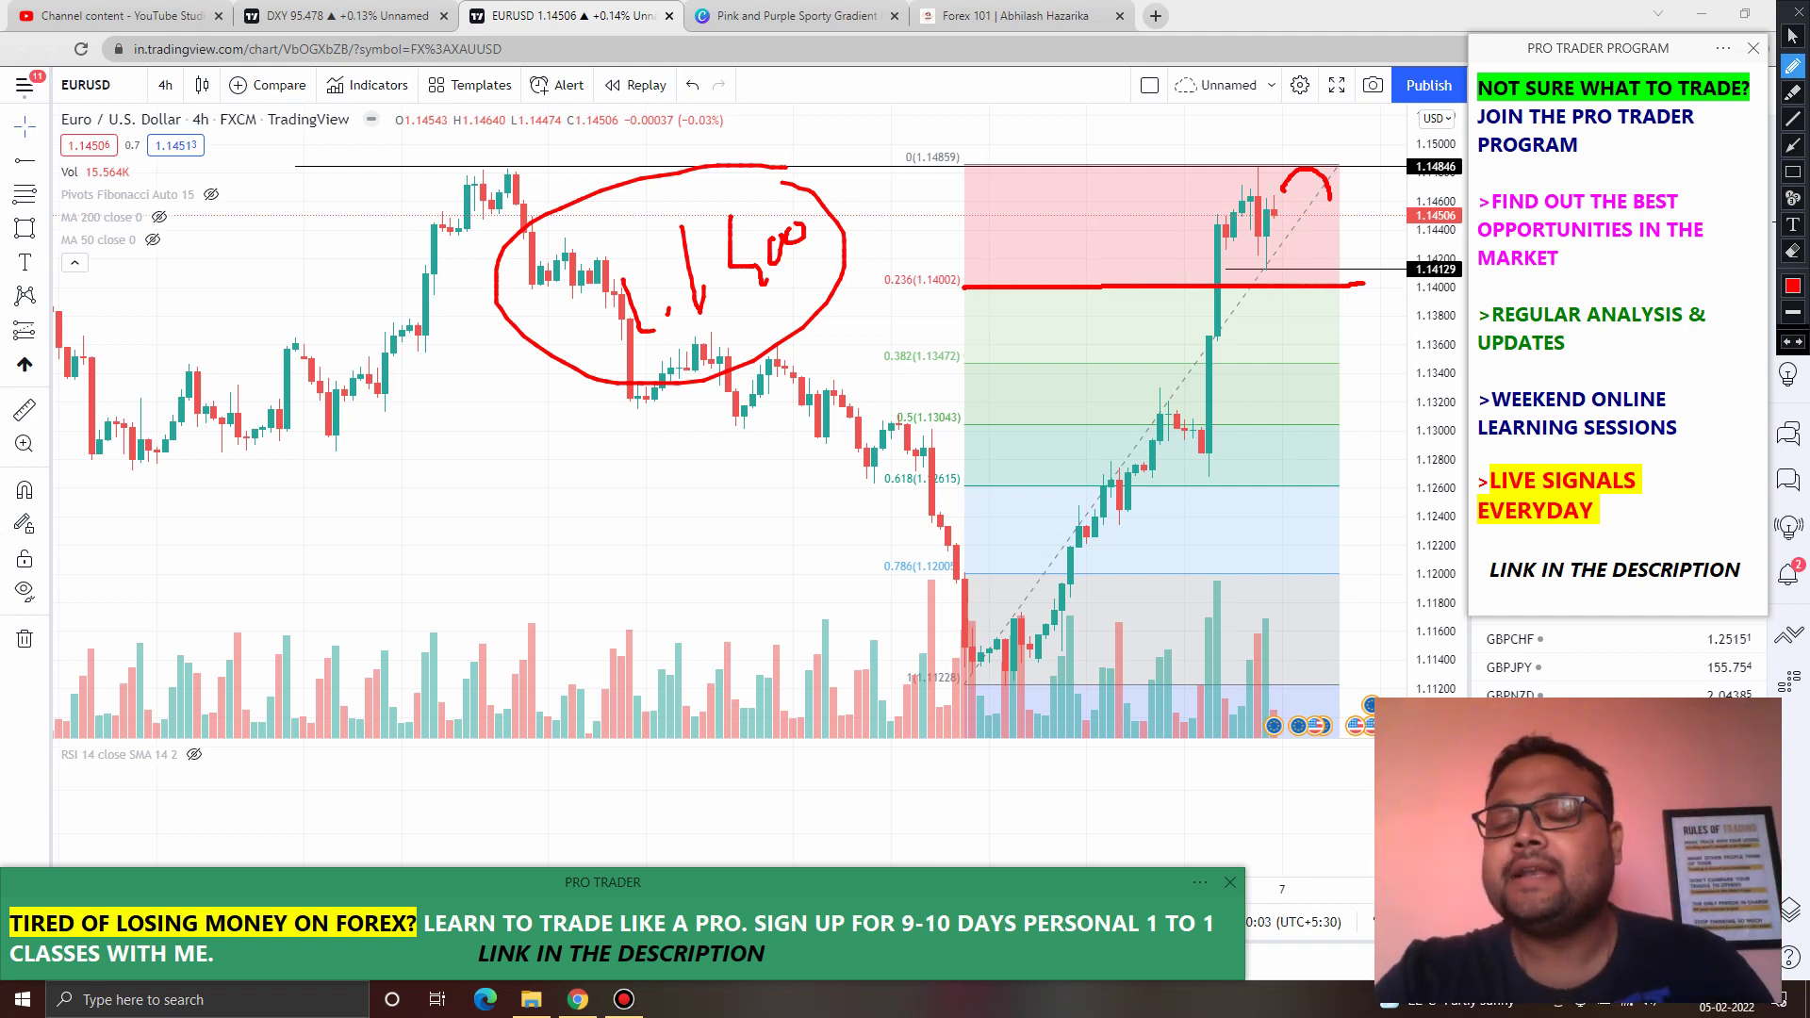
mouse_move(1299, 118)
left_mouse_down()
mouse_move(1293, 179)
mouse_move(1267, 175)
mouse_move(1330, 203)
left_mouse_up()
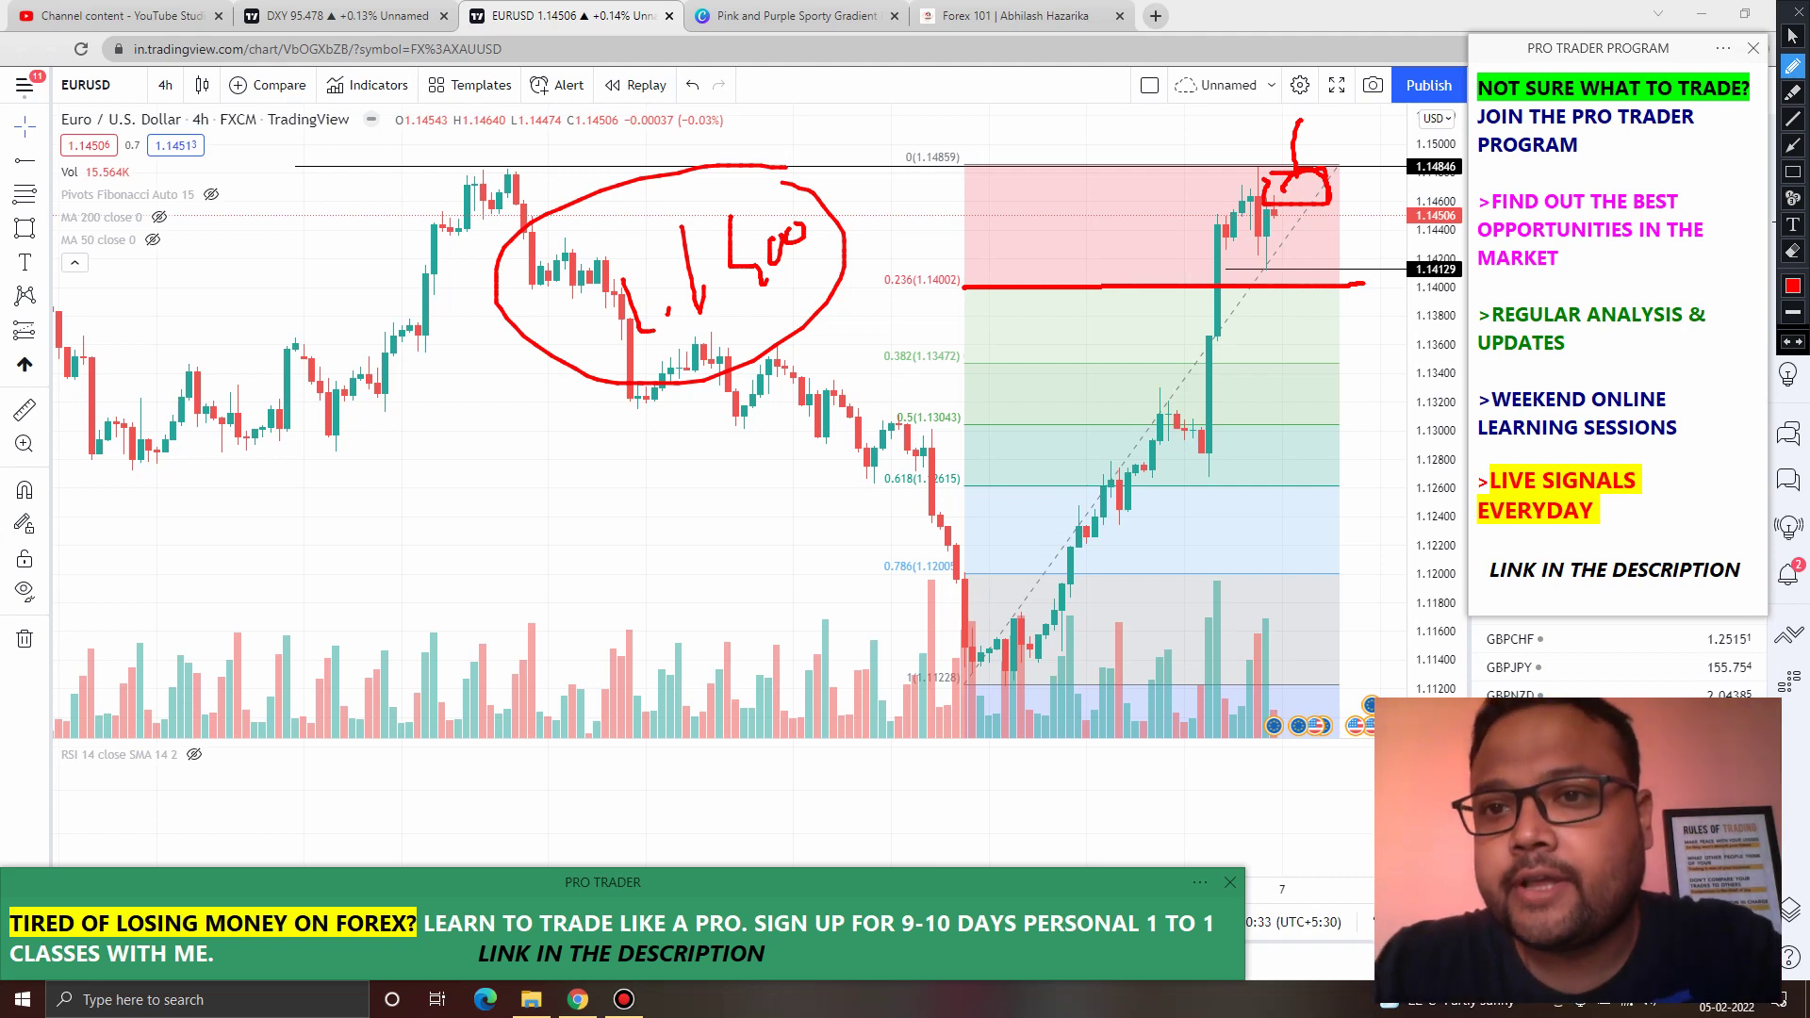
mouse_move(1296, 68)
left_mouse_down()
mouse_move(1287, 226)
mouse_move(1315, 68)
left_mouse_up()
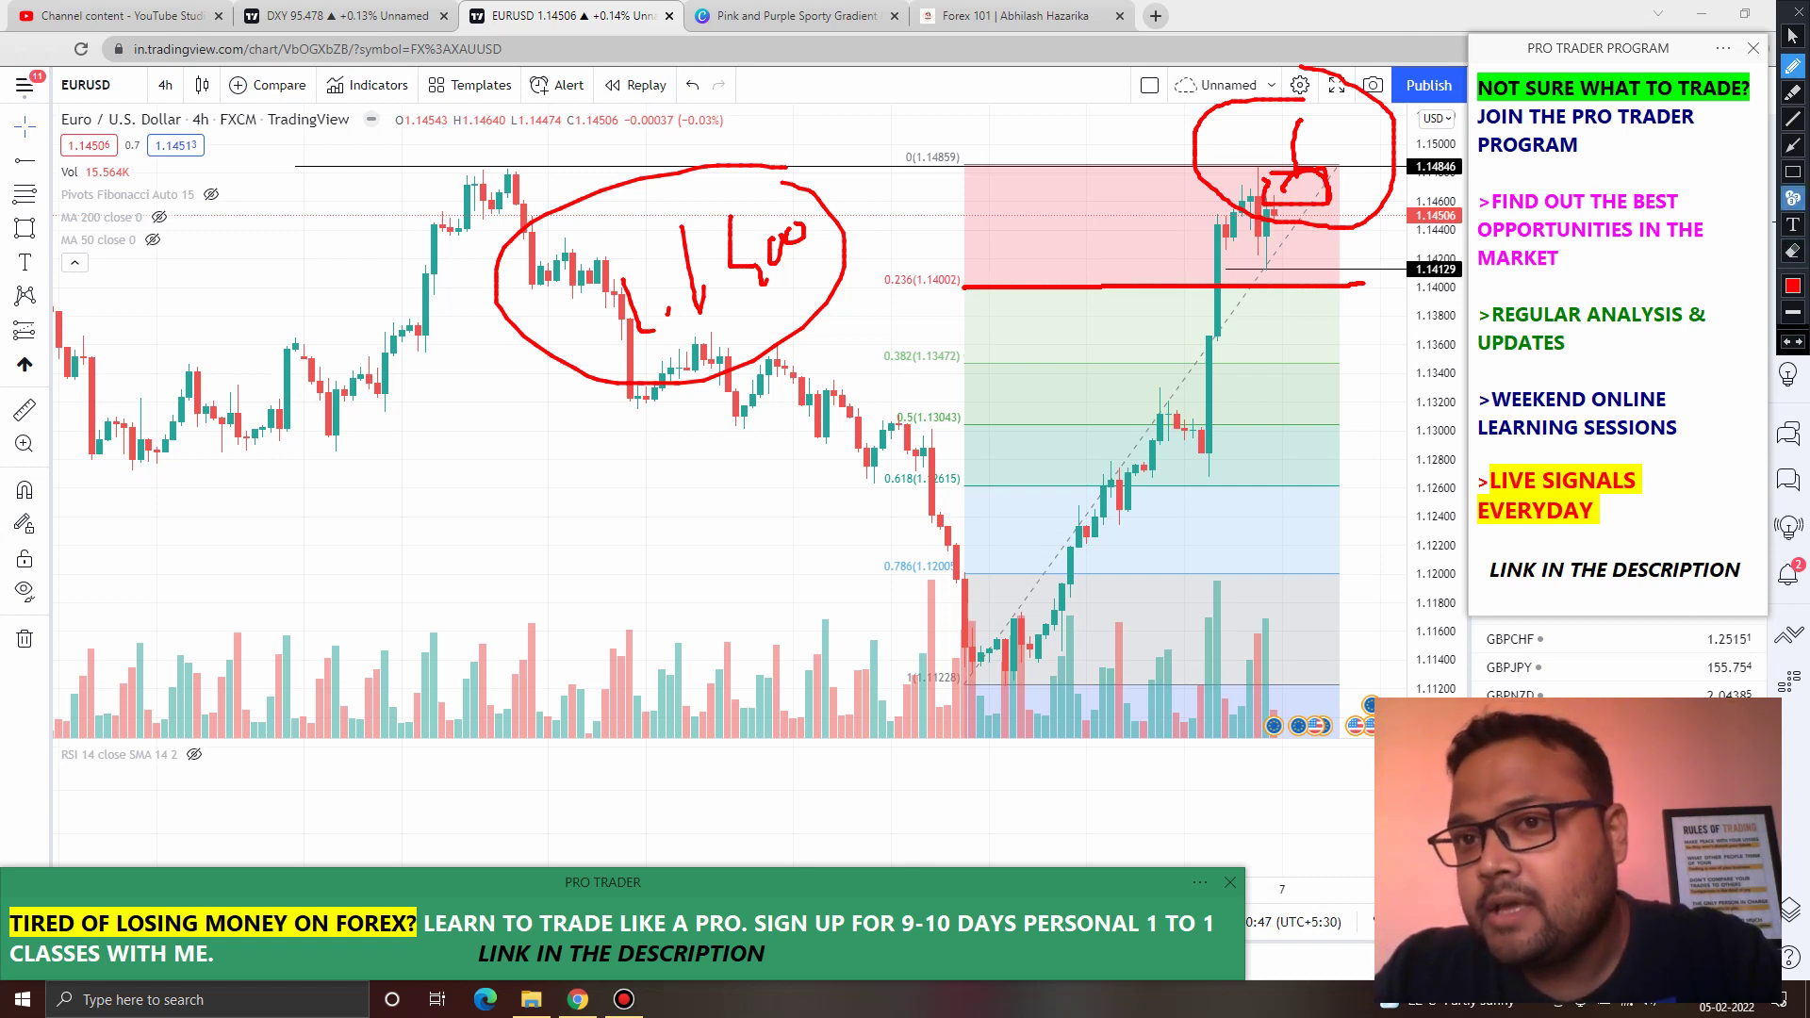
Step: Place numbered markers 1, 2 and 3 beside the latest highs, the 1.14129 level and the 1.14002 level
left_click(1793, 198)
left_click(1359, 178)
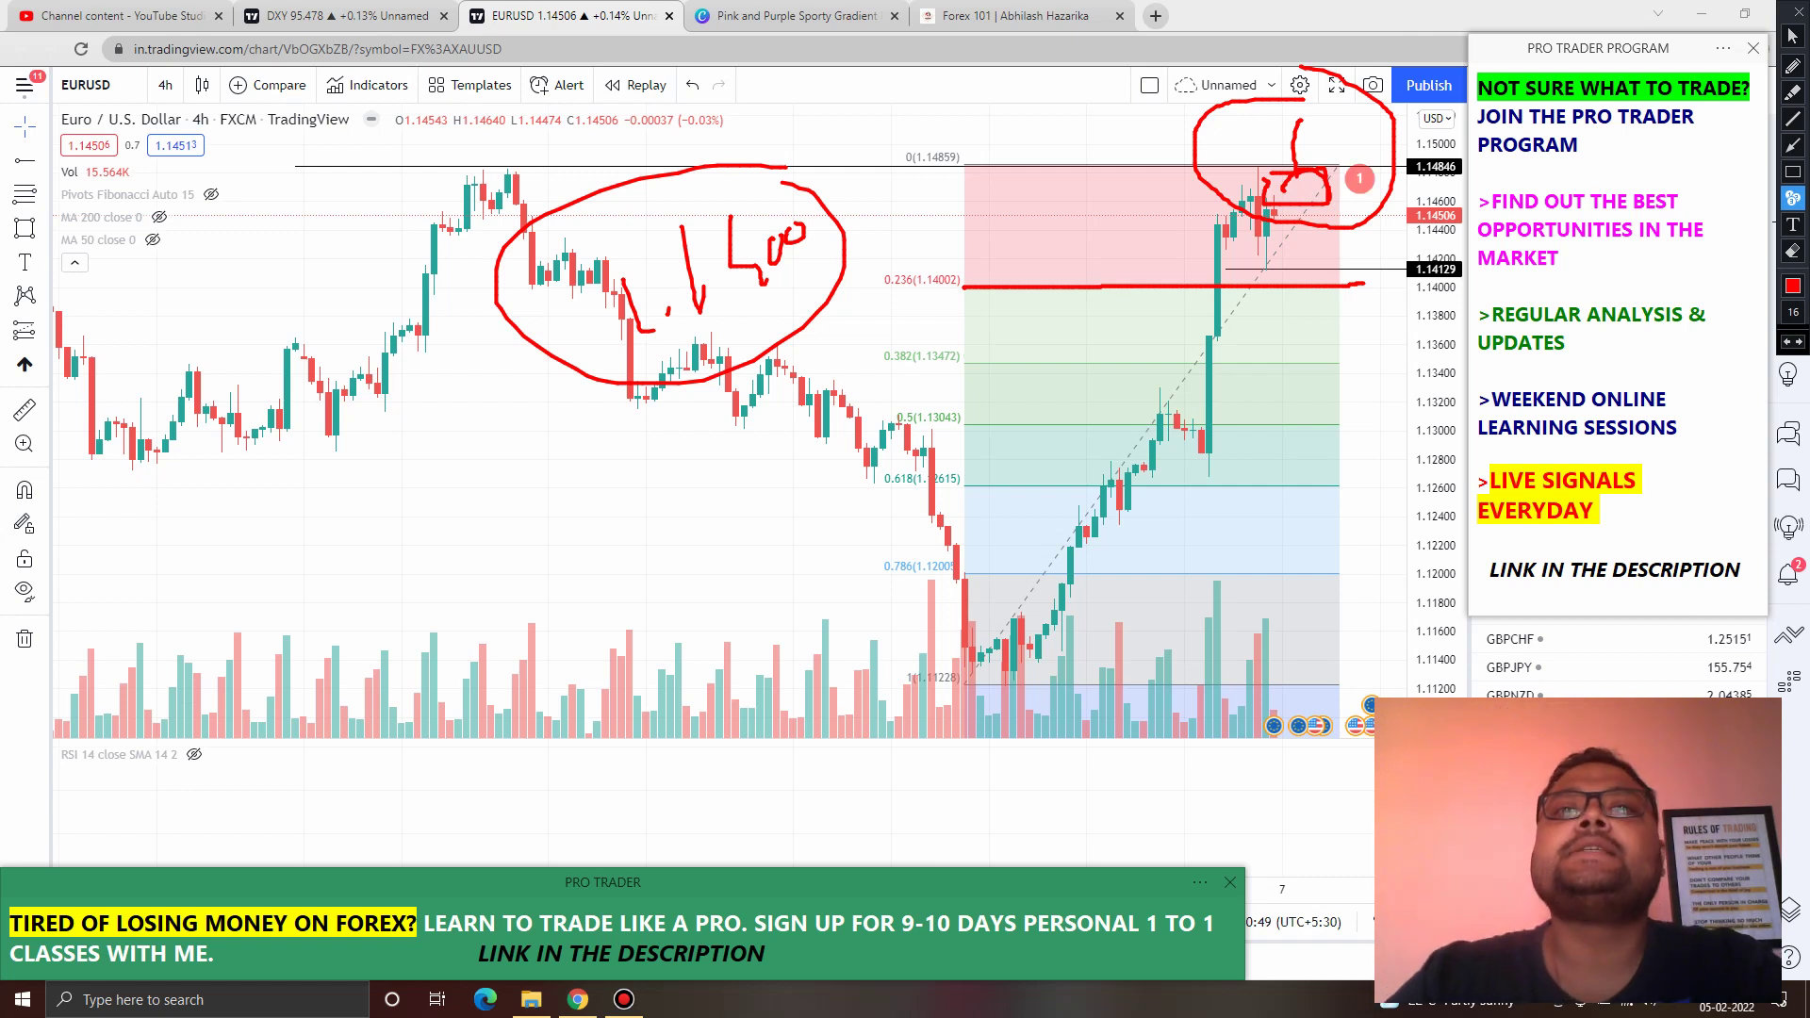
left_click(1355, 261)
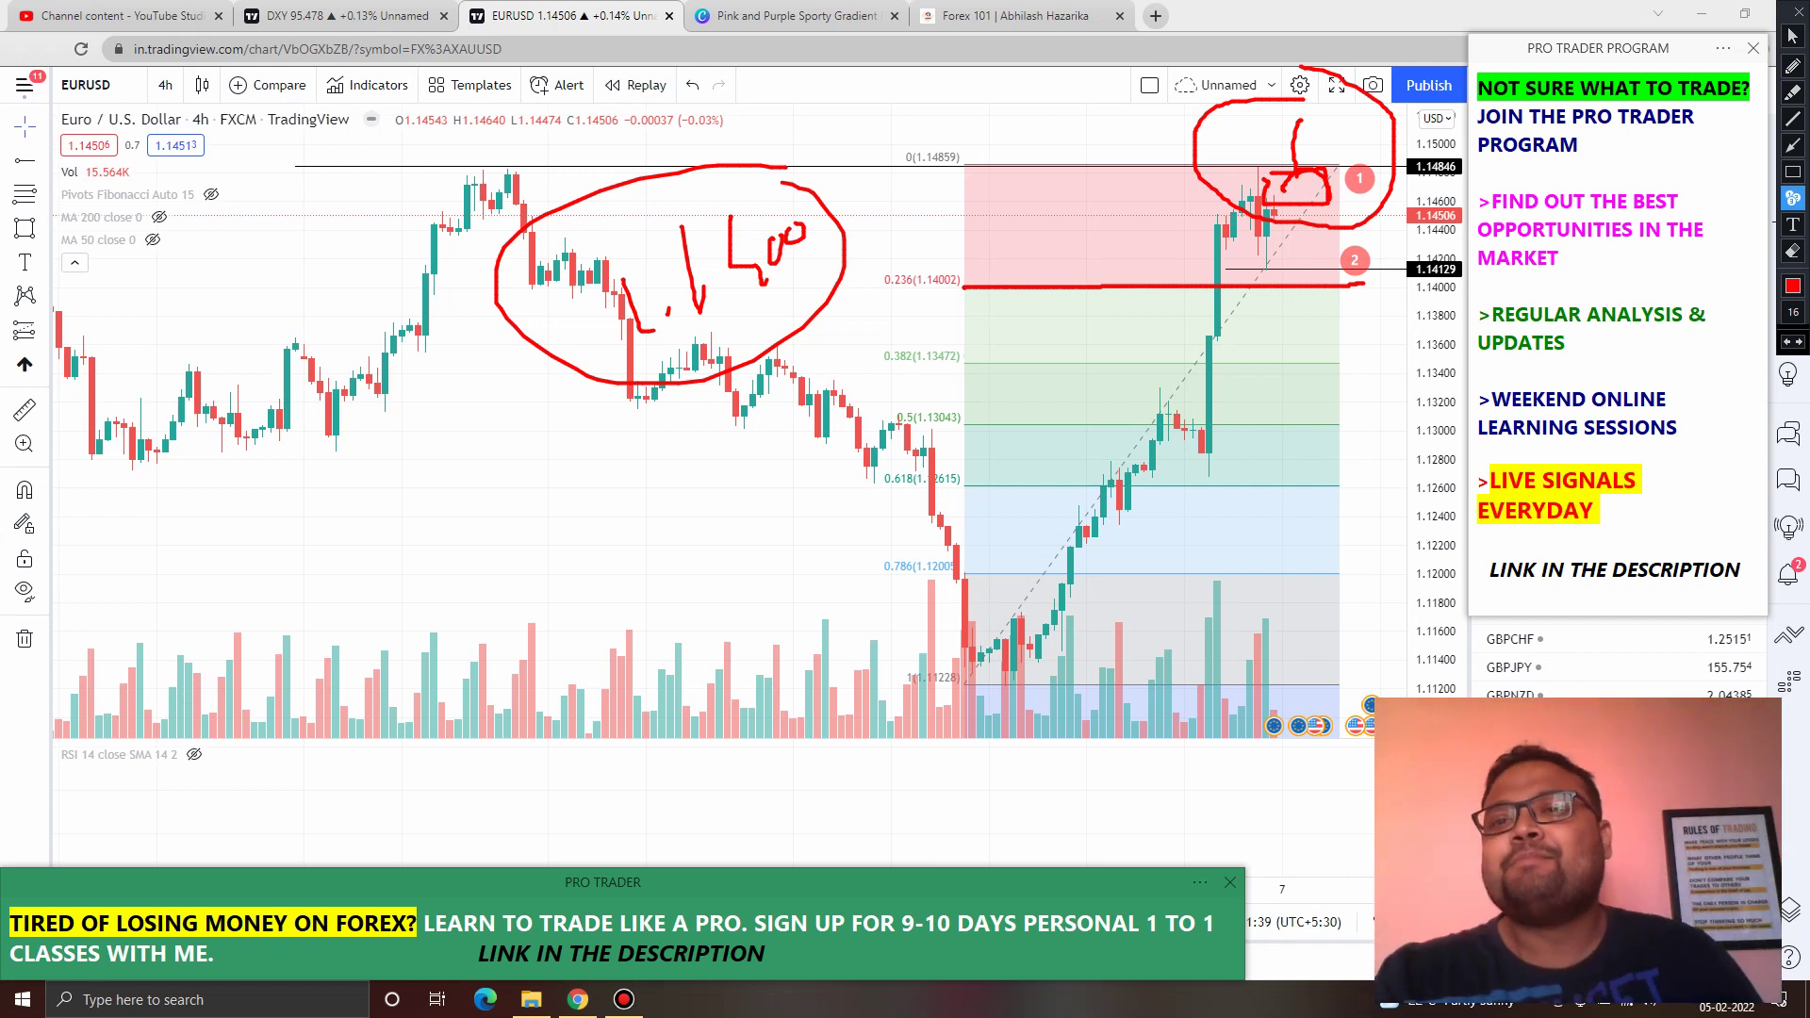
left_click(1349, 300)
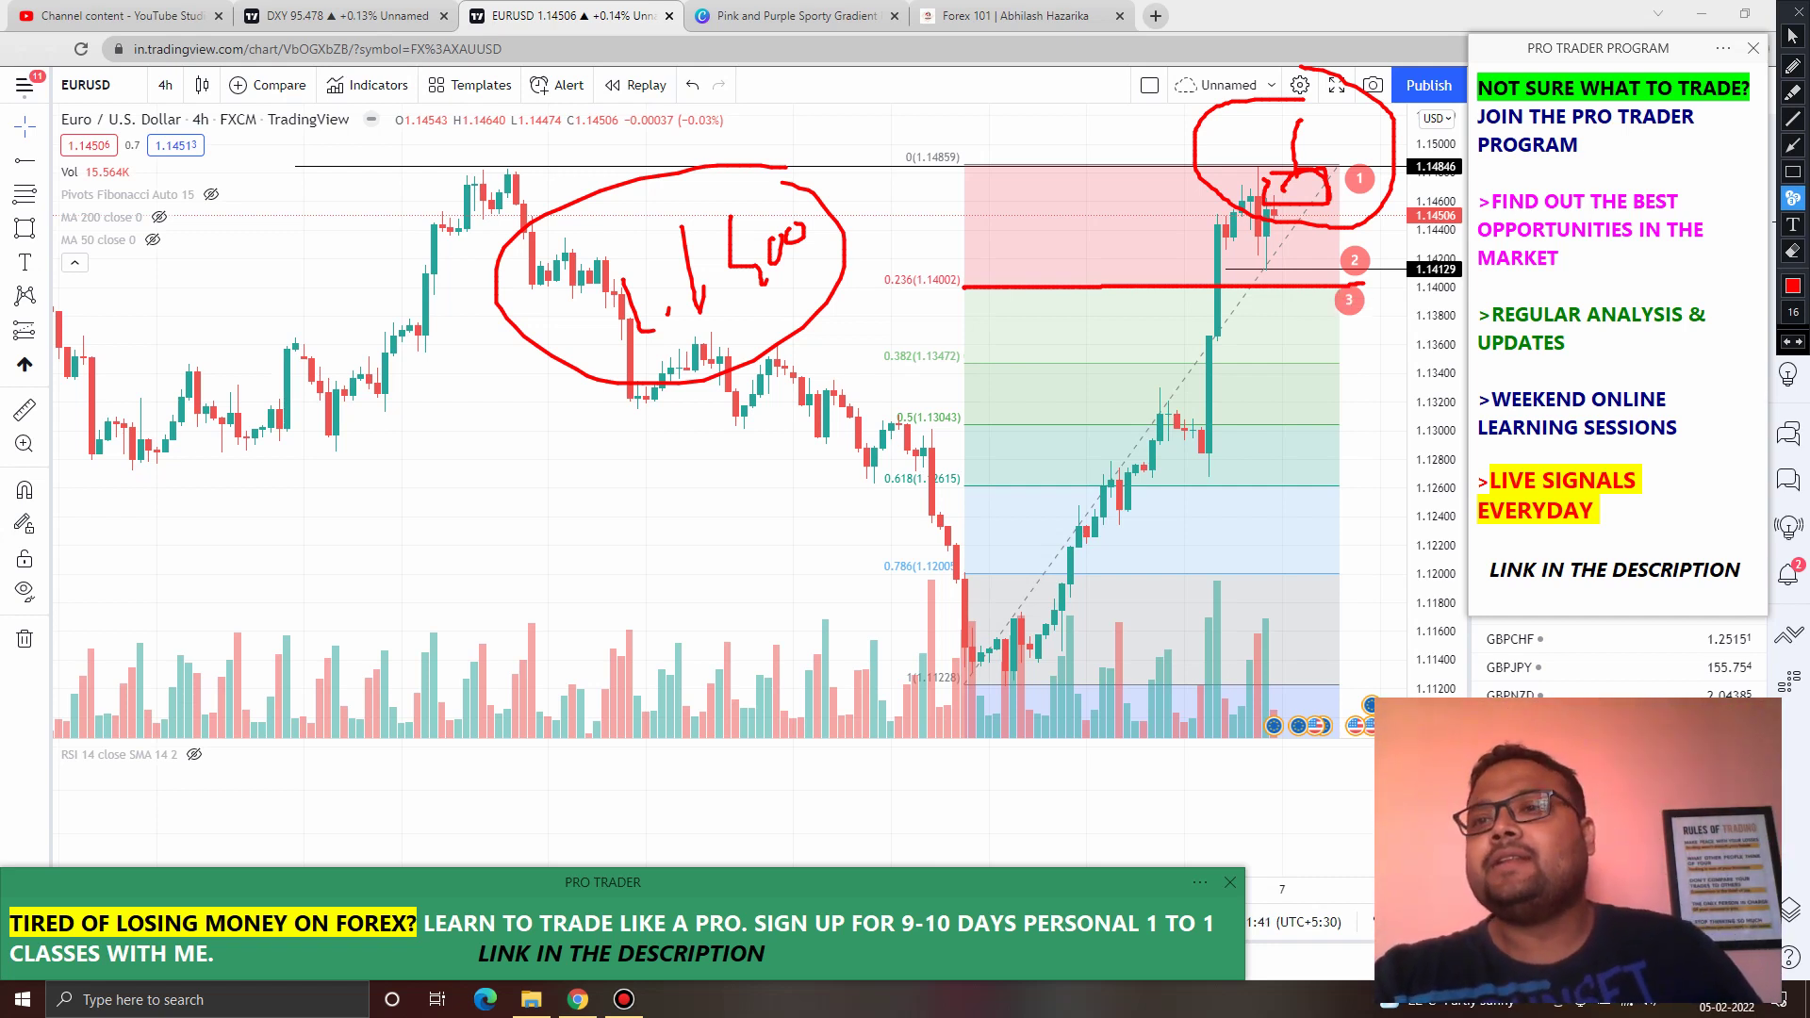
Step: Handwrite "Sell" just below the red 1.14002 line and sketch a small downward arrow above that line
left_click(1793, 66)
mouse_move(1267, 299)
left_mouse_down()
mouse_move(1246, 349)
mouse_move(1308, 345)
left_mouse_up()
left_click_drag(1329, 279, 1339, 346)
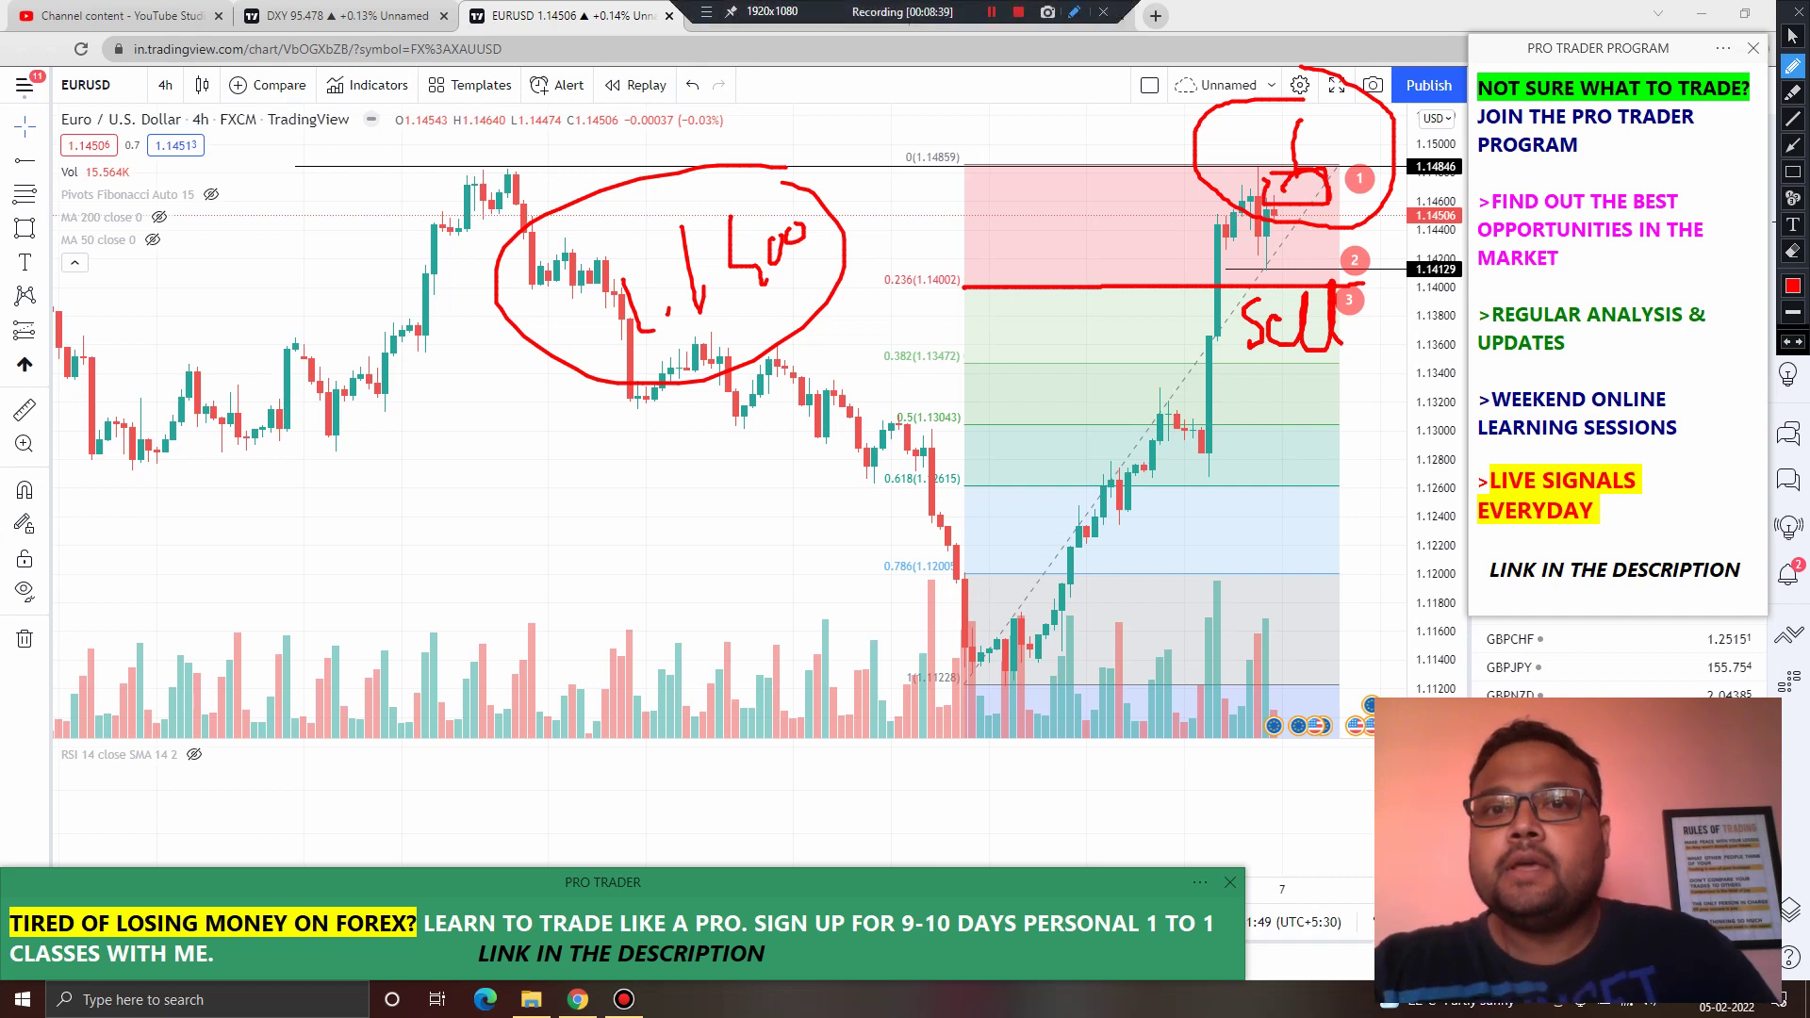
left_click_drag(1276, 255, 1327, 232)
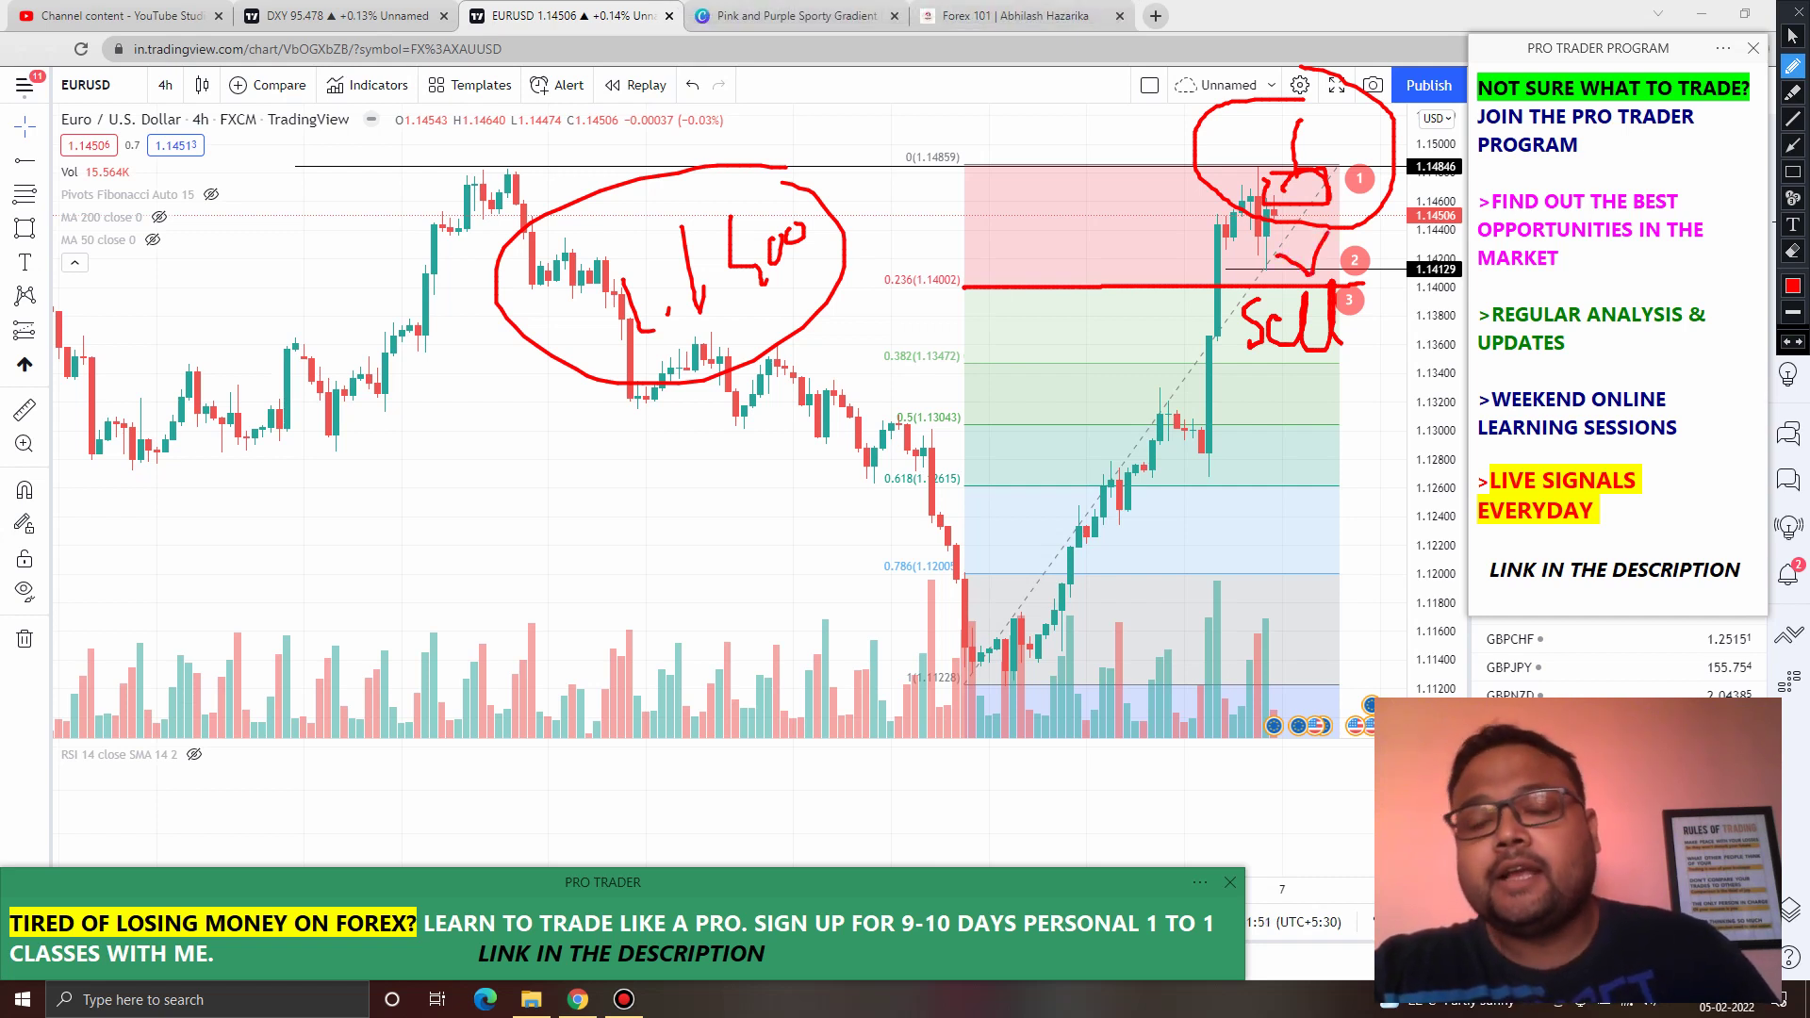